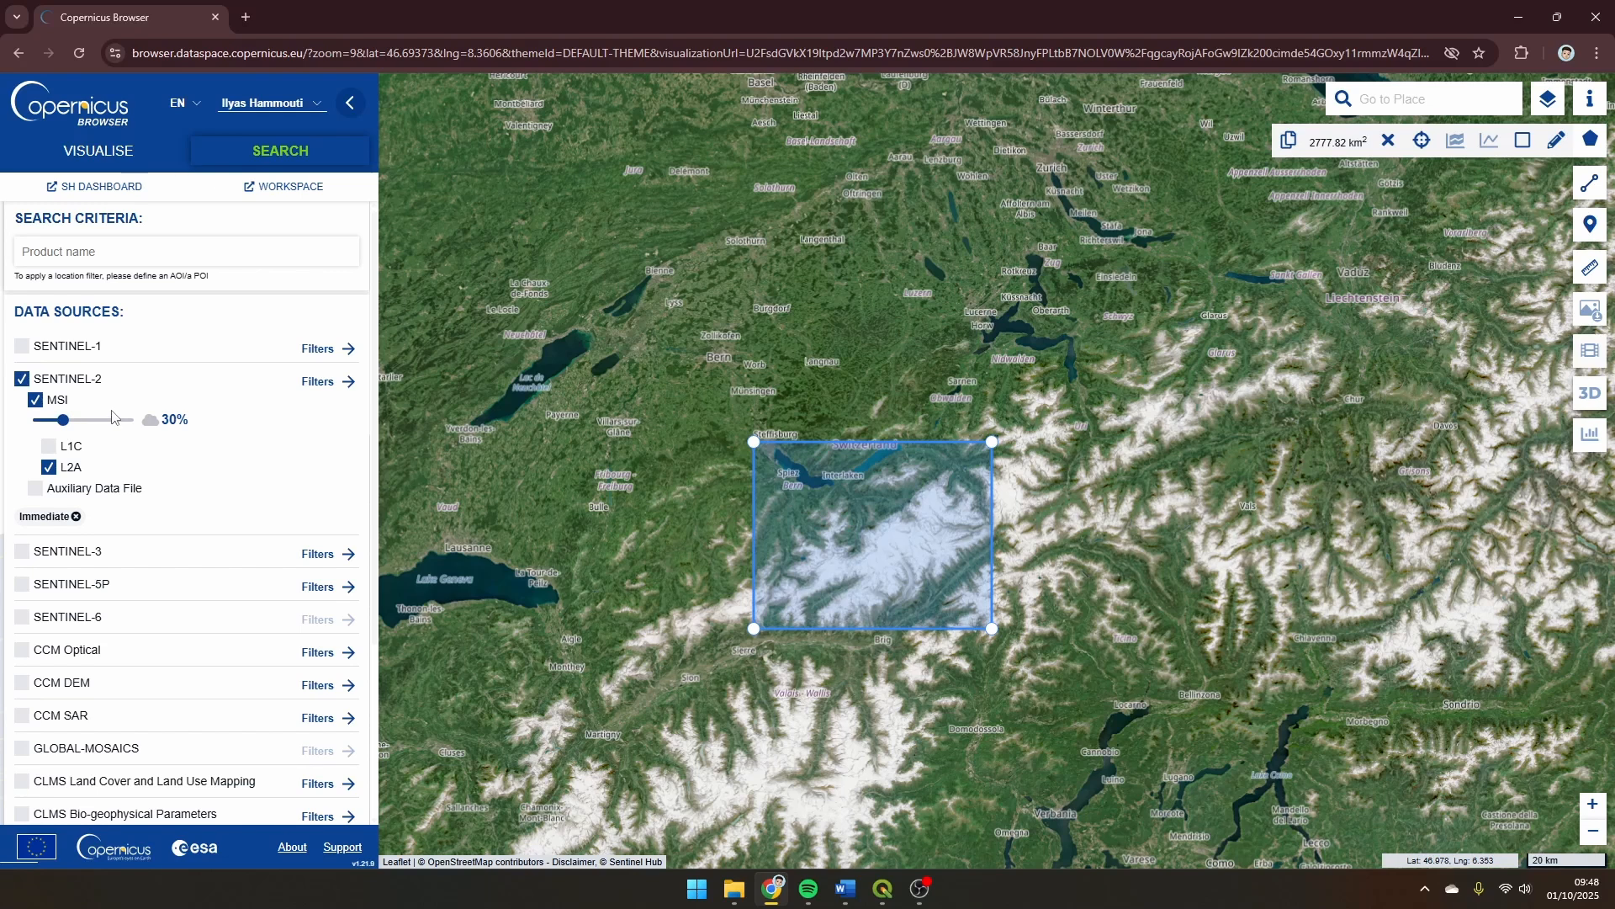
- Search for Sentinel-2 L2A products over the drawn area and visualise the T32TMS scene sensed on 2025-09-20
scroll(100, 481, down, 3)
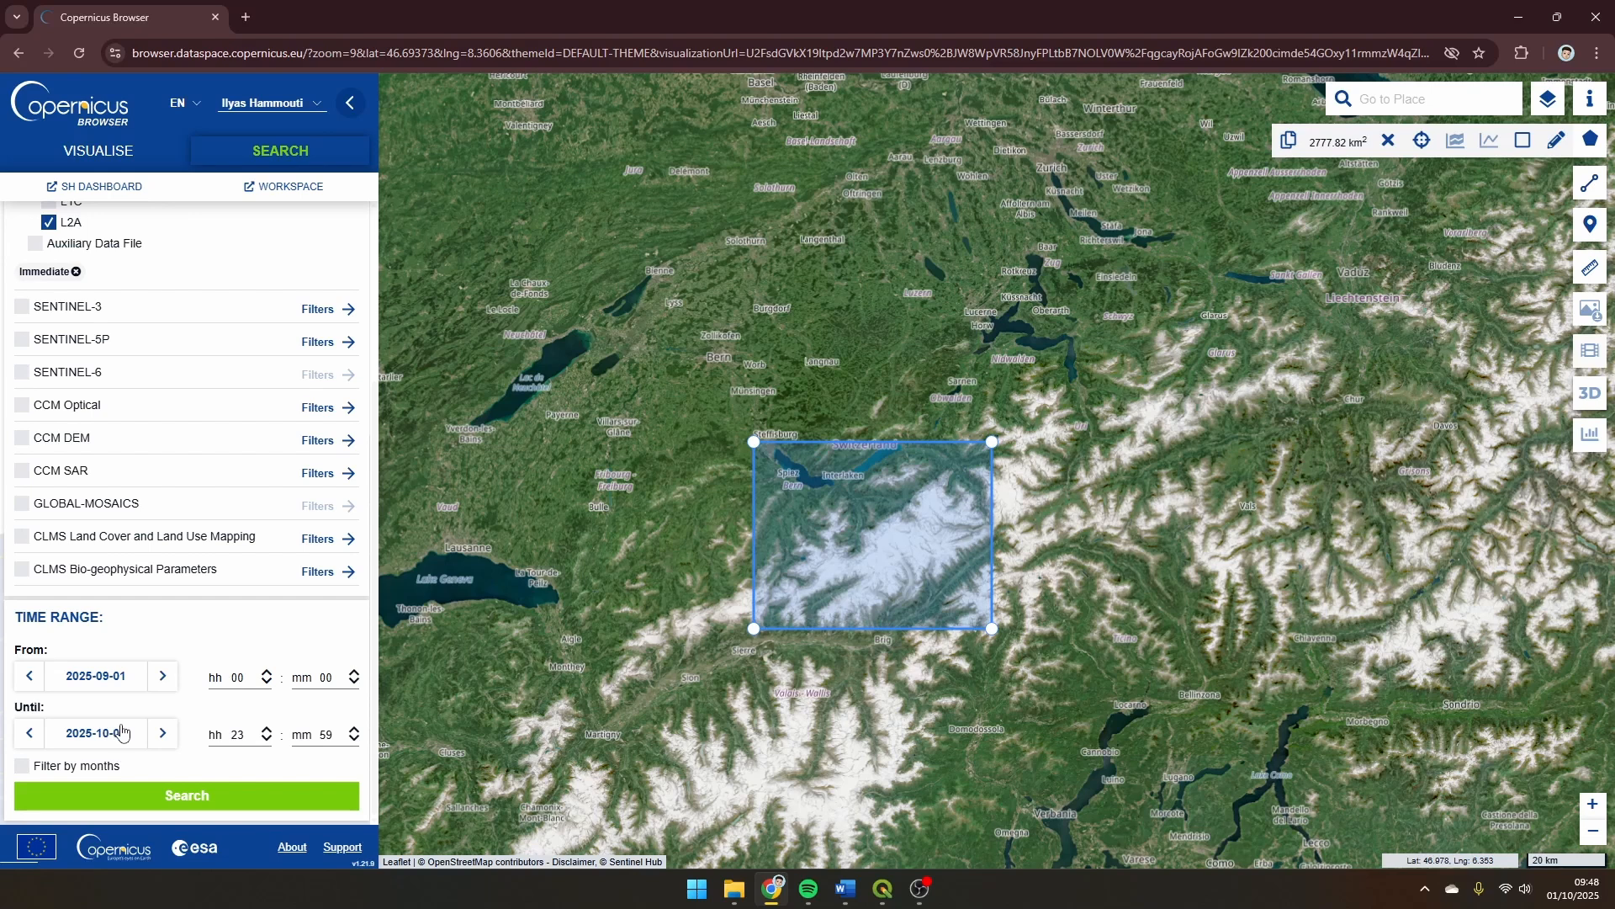
click(187, 792)
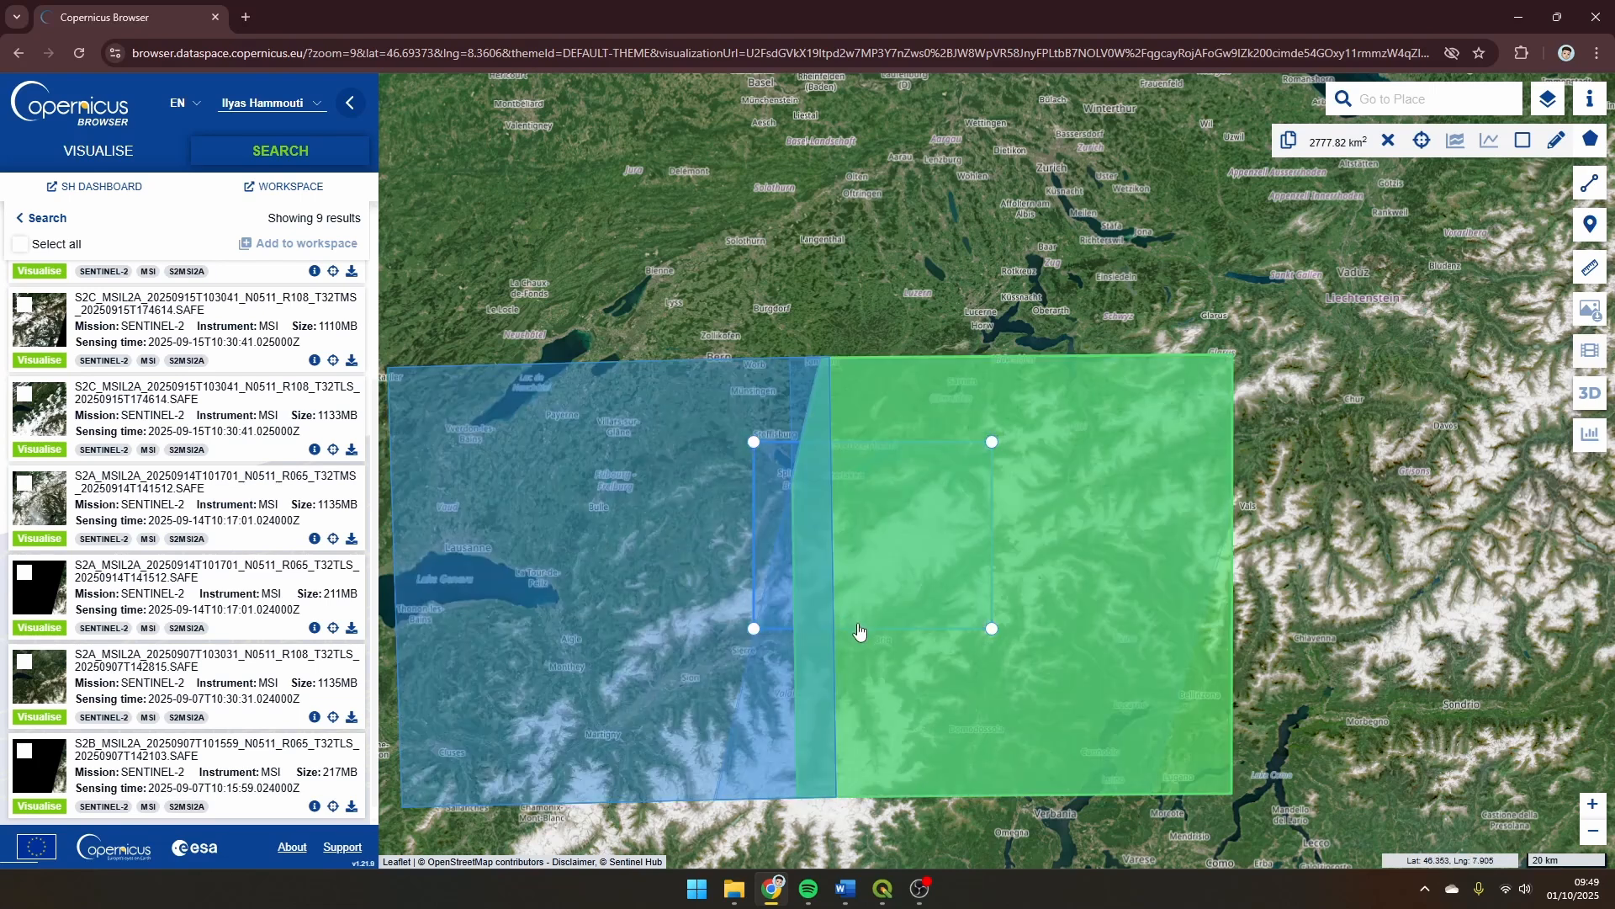
scroll(840, 548, up, 1)
click(912, 568)
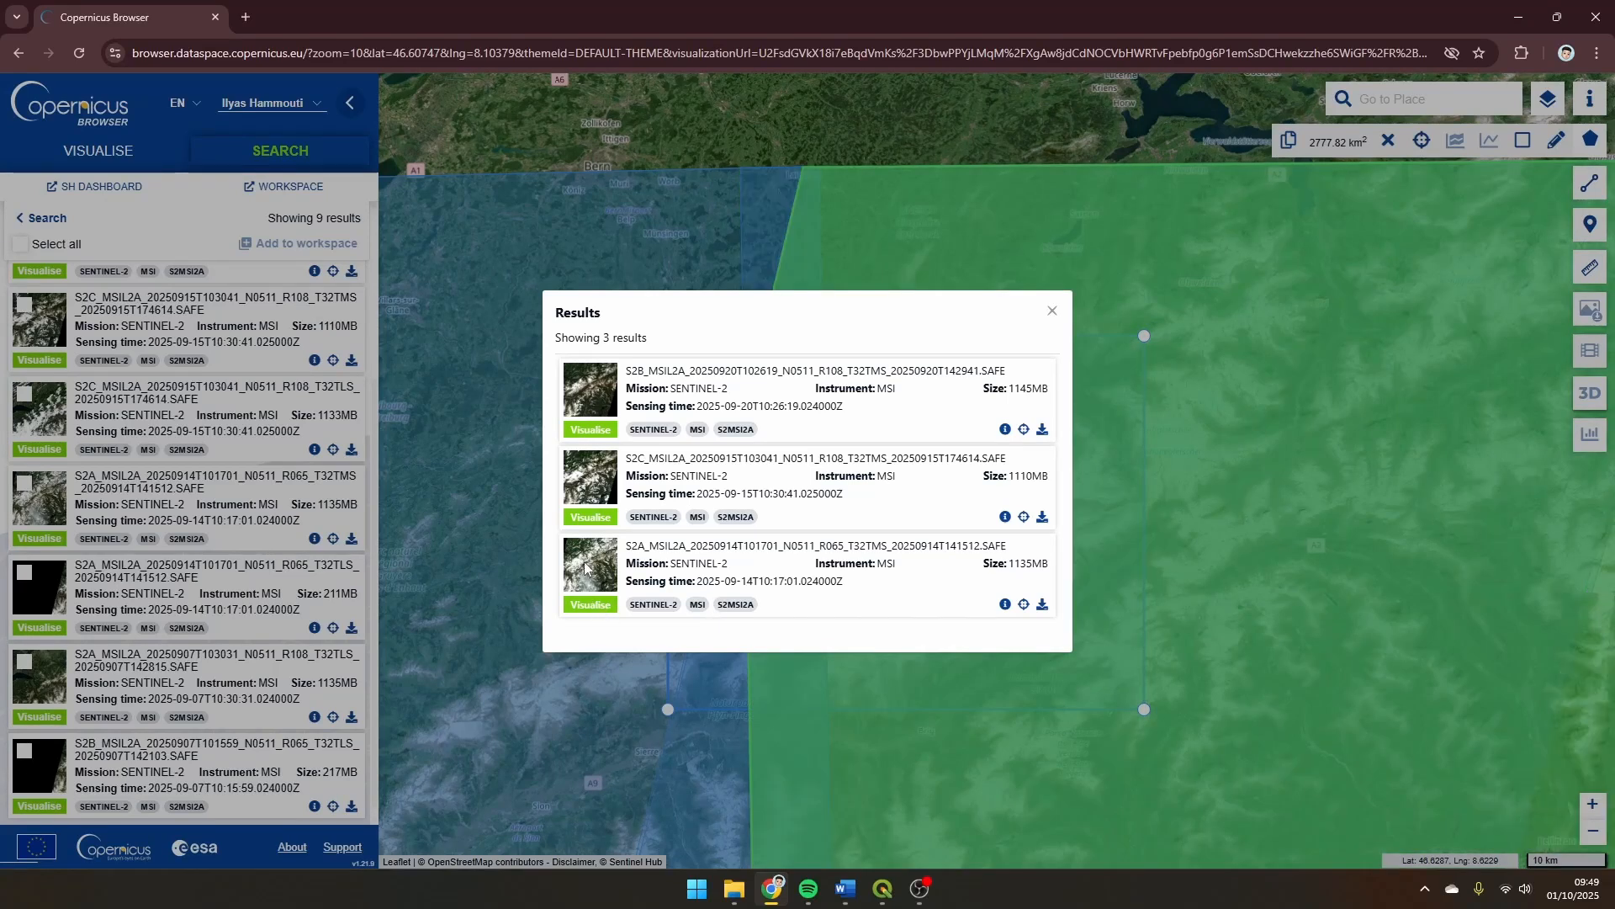
click(589, 430)
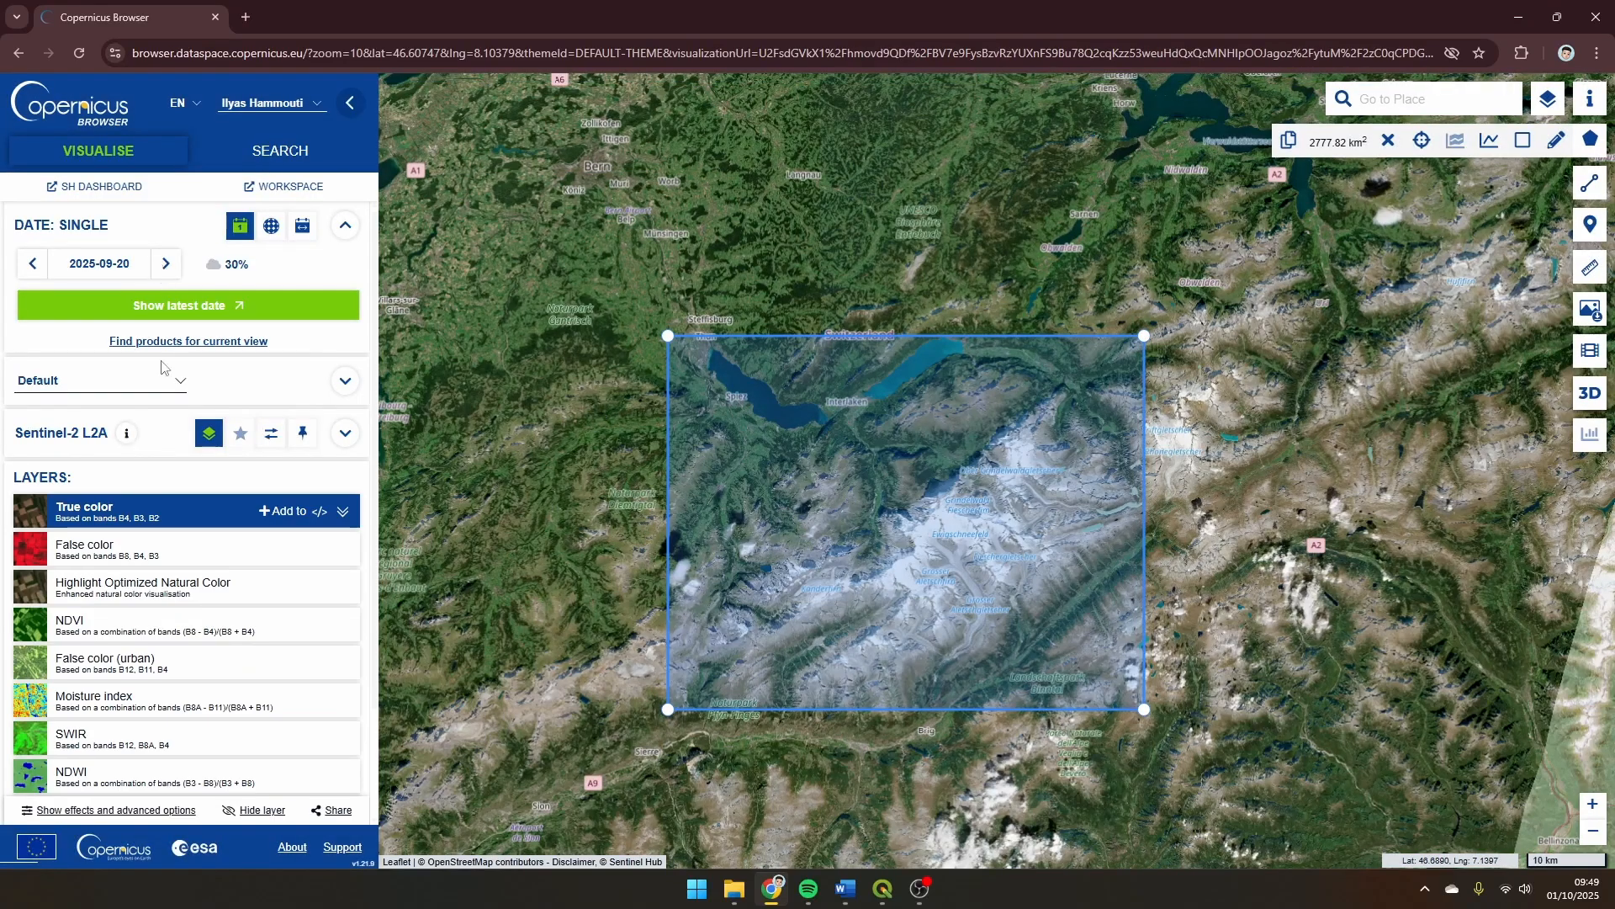
scroll(738, 577, up, 1)
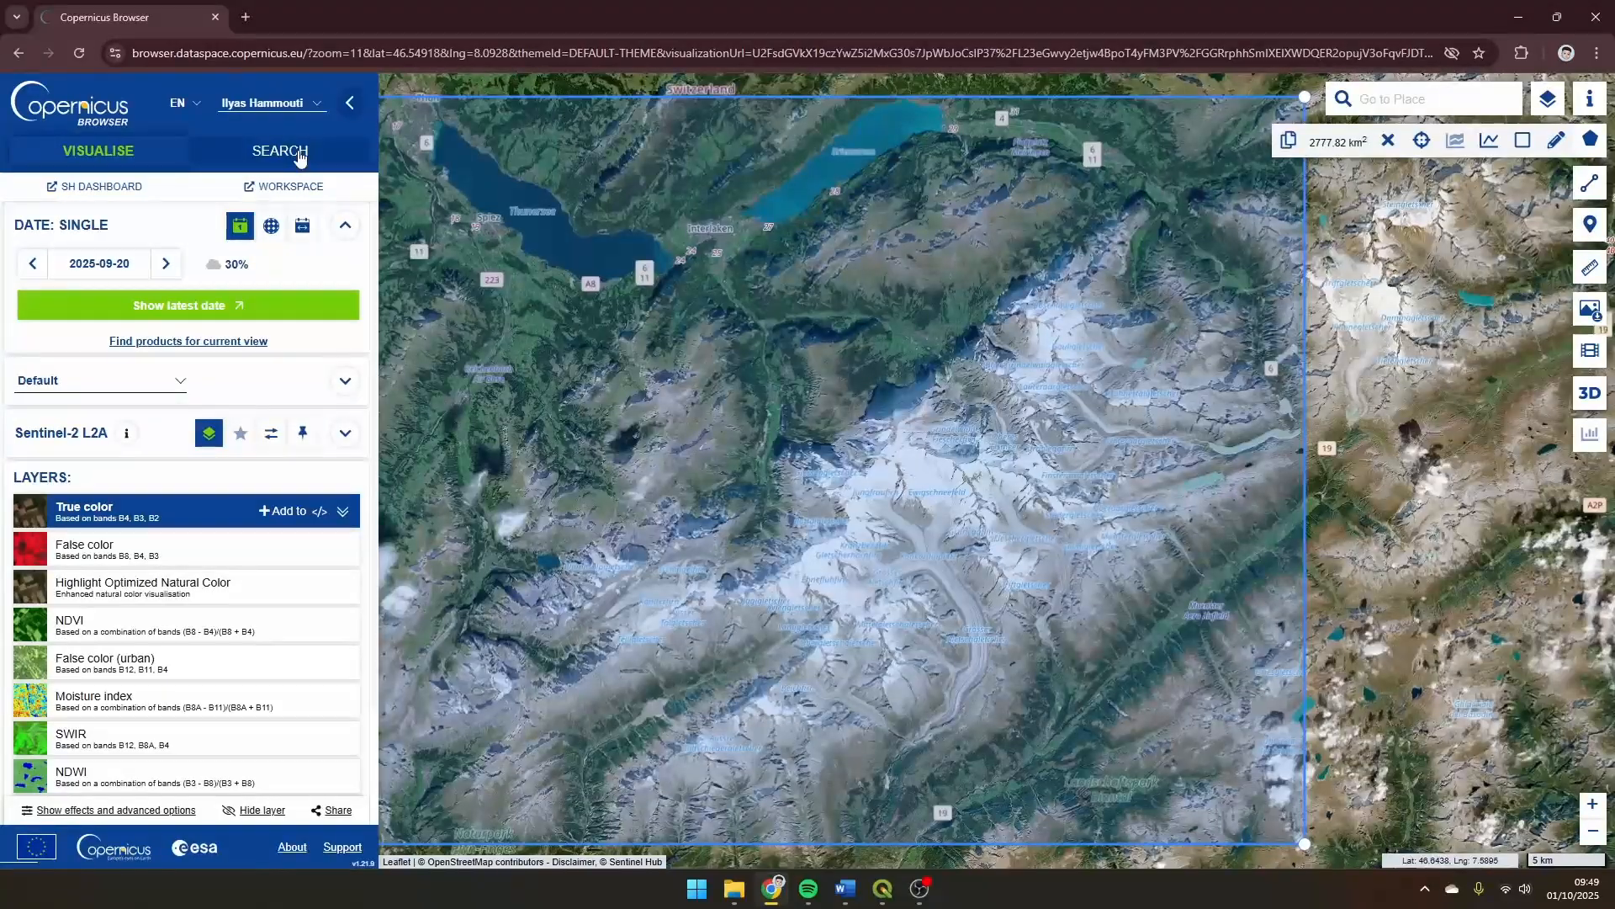
- Return to the product search results covering the drawn area
click(307, 159)
scroll(1068, 367, down, 1)
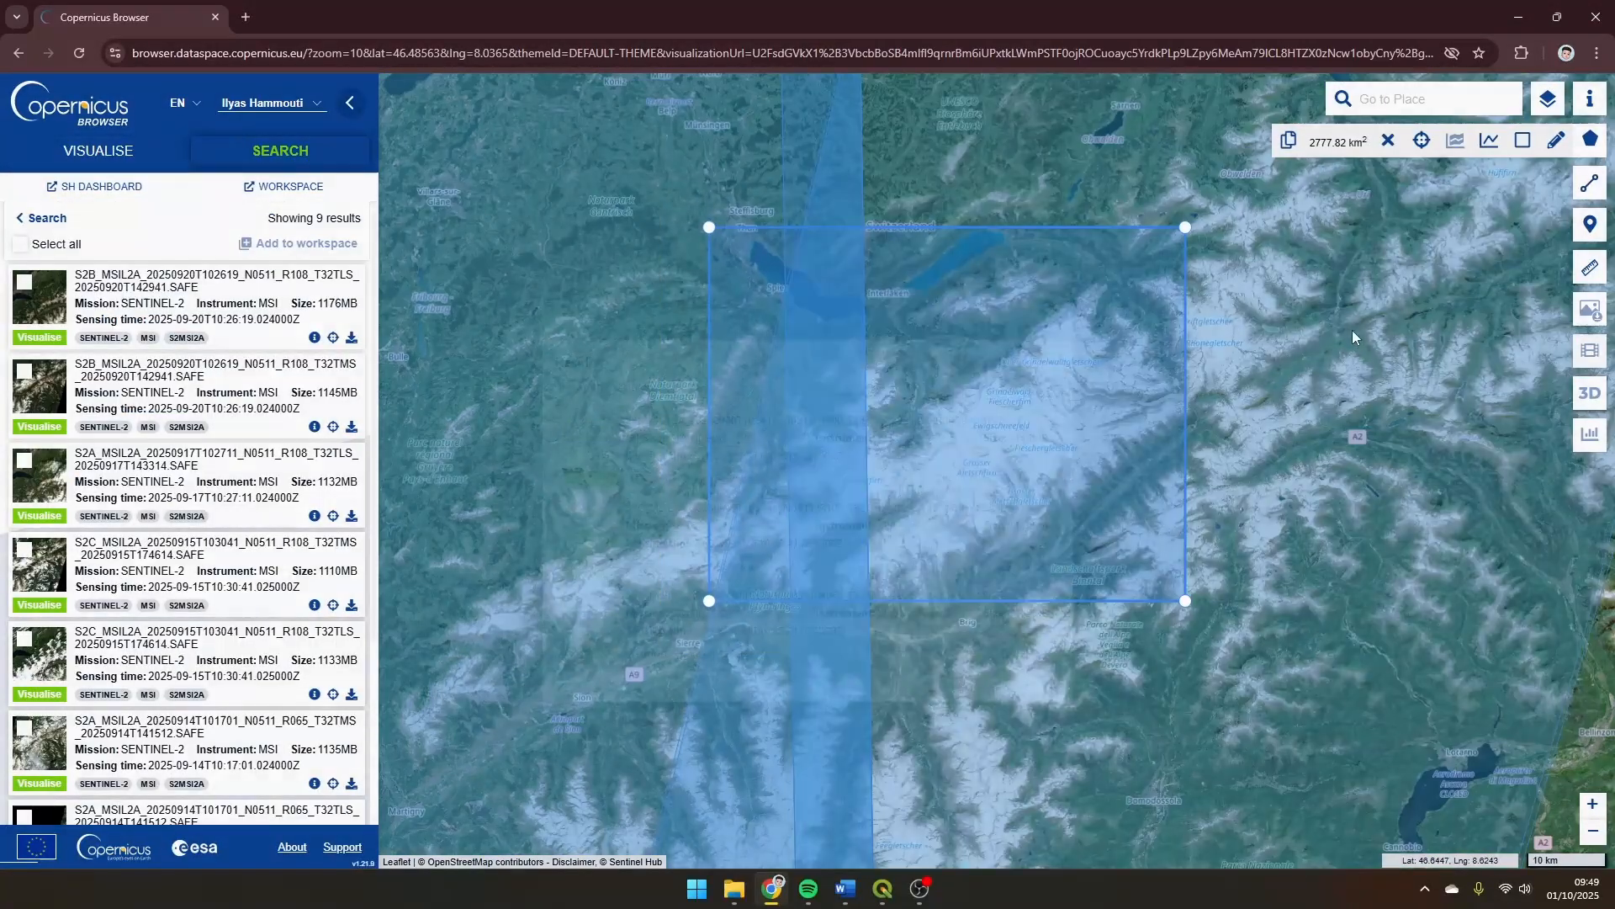
click(1352, 336)
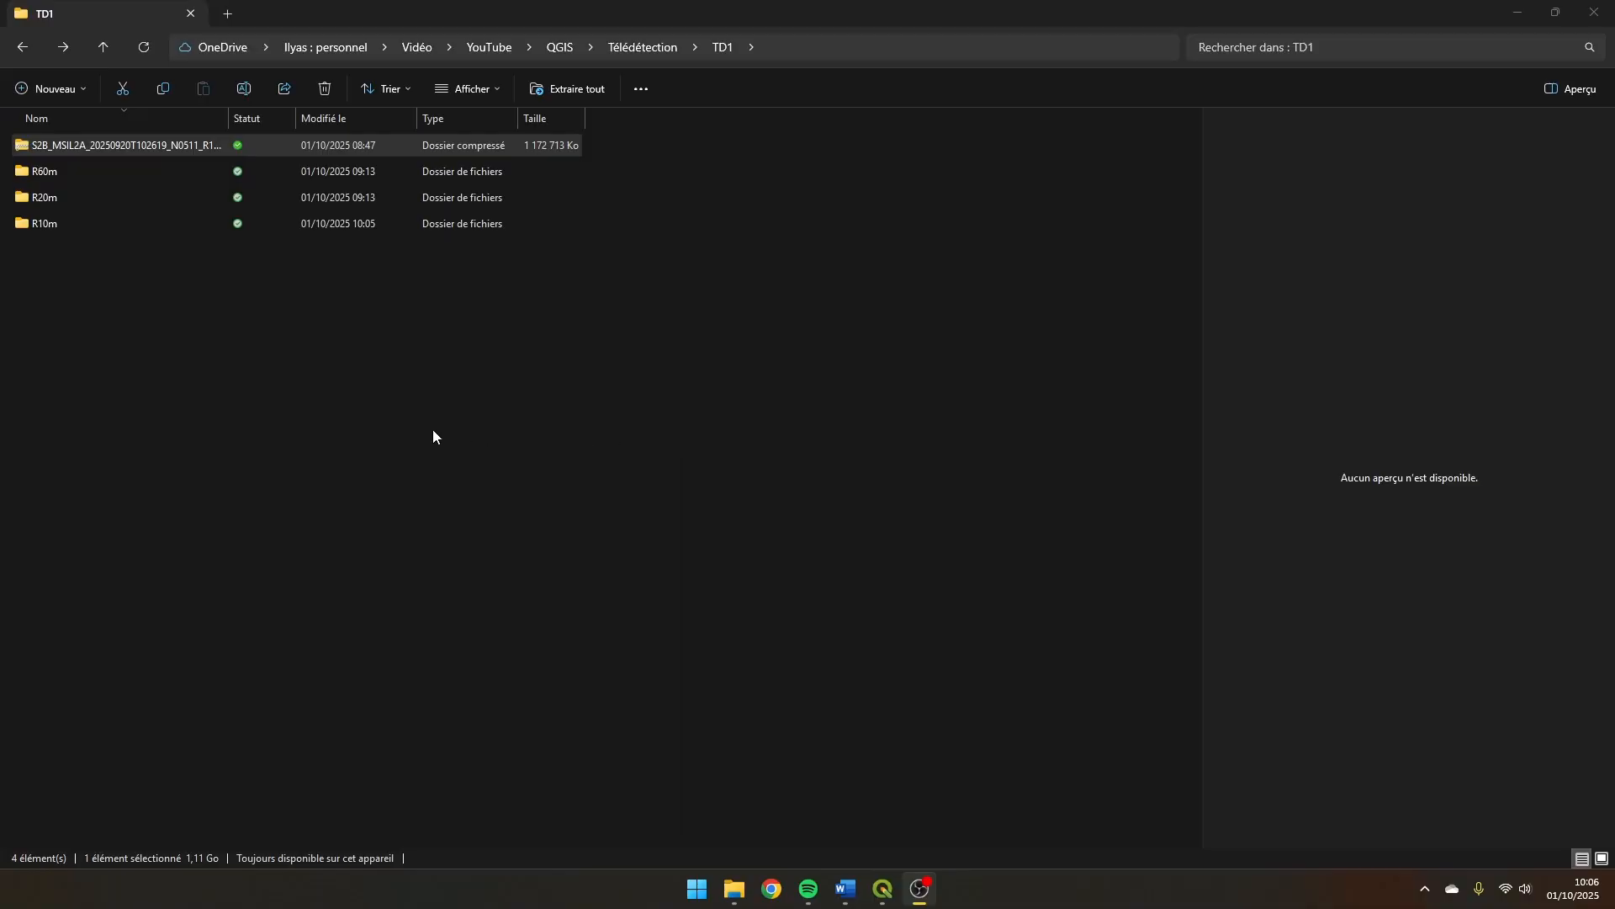
- Open the downloaded S2B_MSIL2A archive in a separate File Explorer window and browse through GRANULE to its IMG_DATA folder
right_click(140, 149)
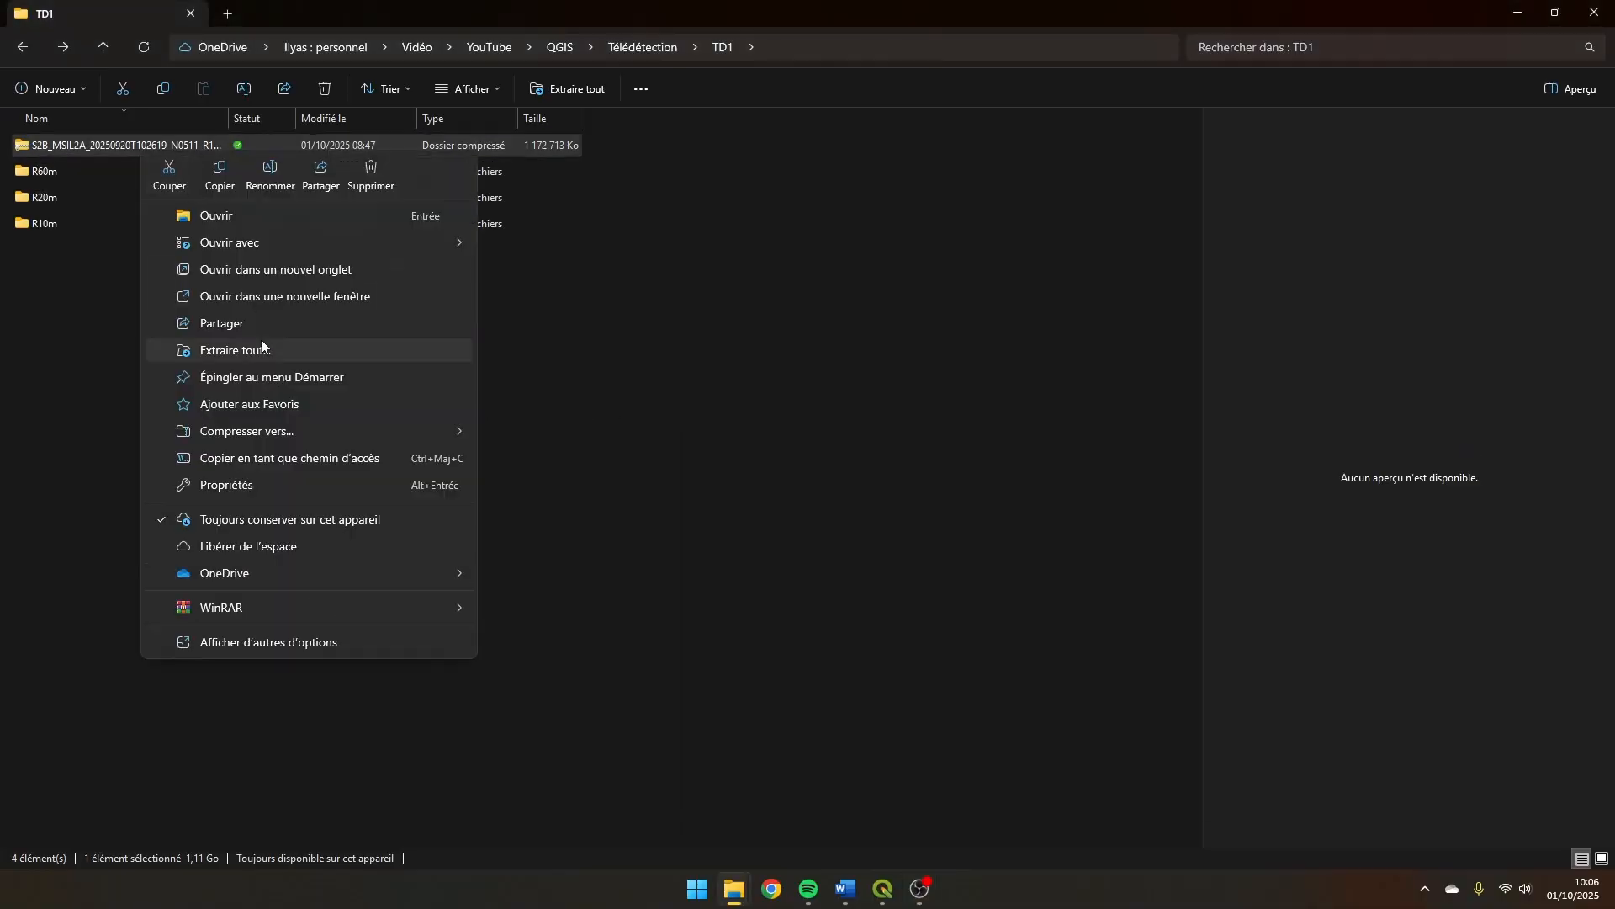
click(325, 296)
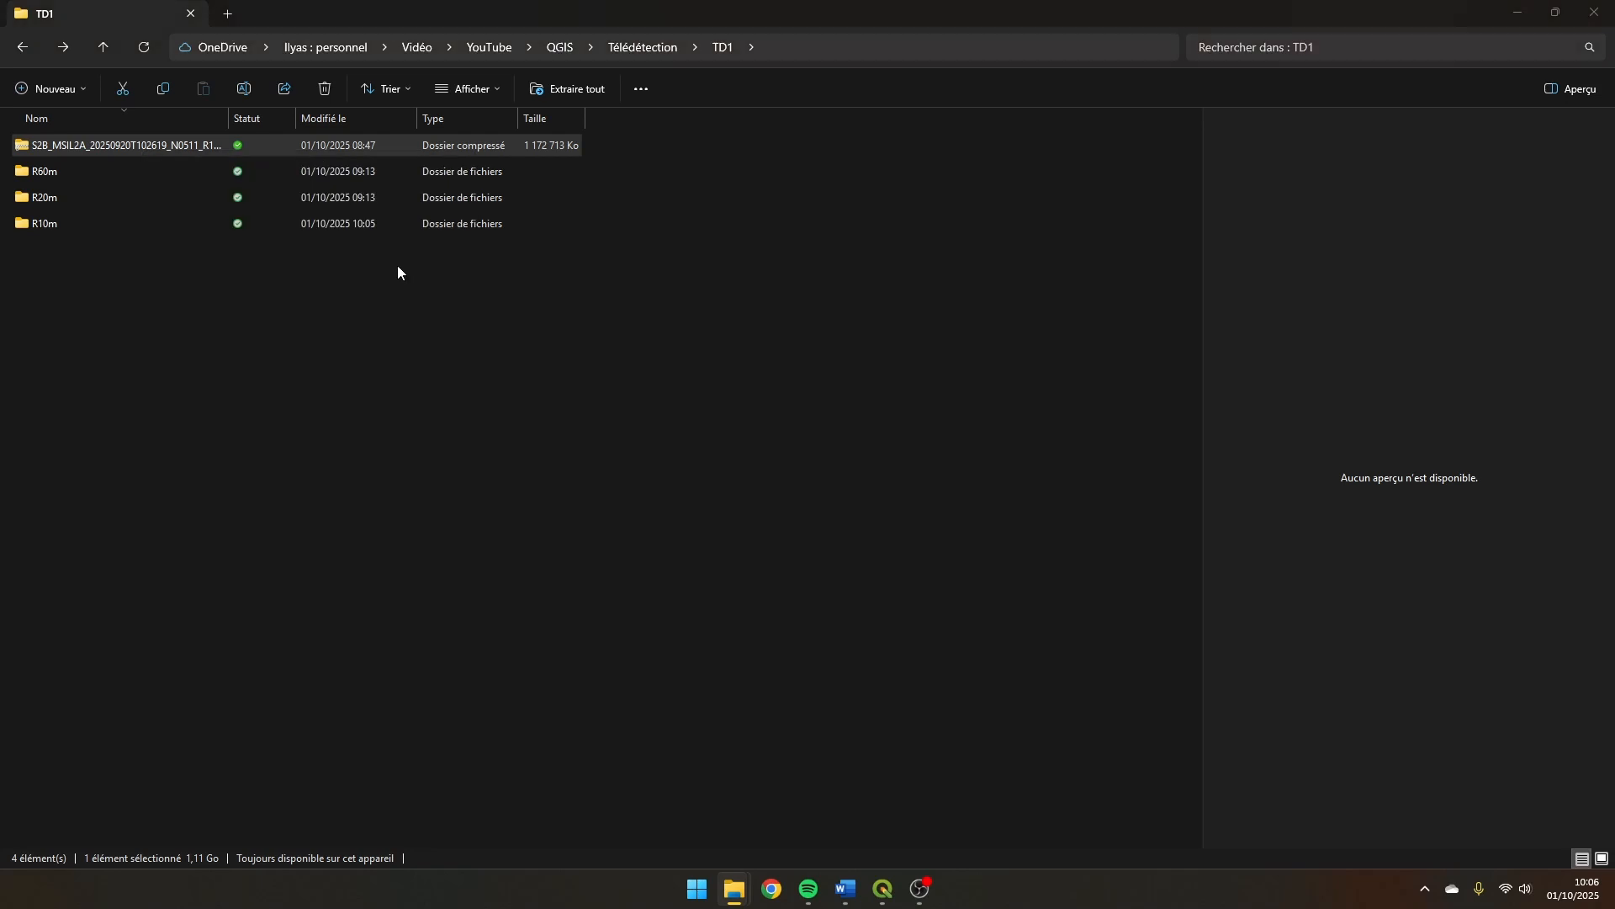
double_click(446, 251)
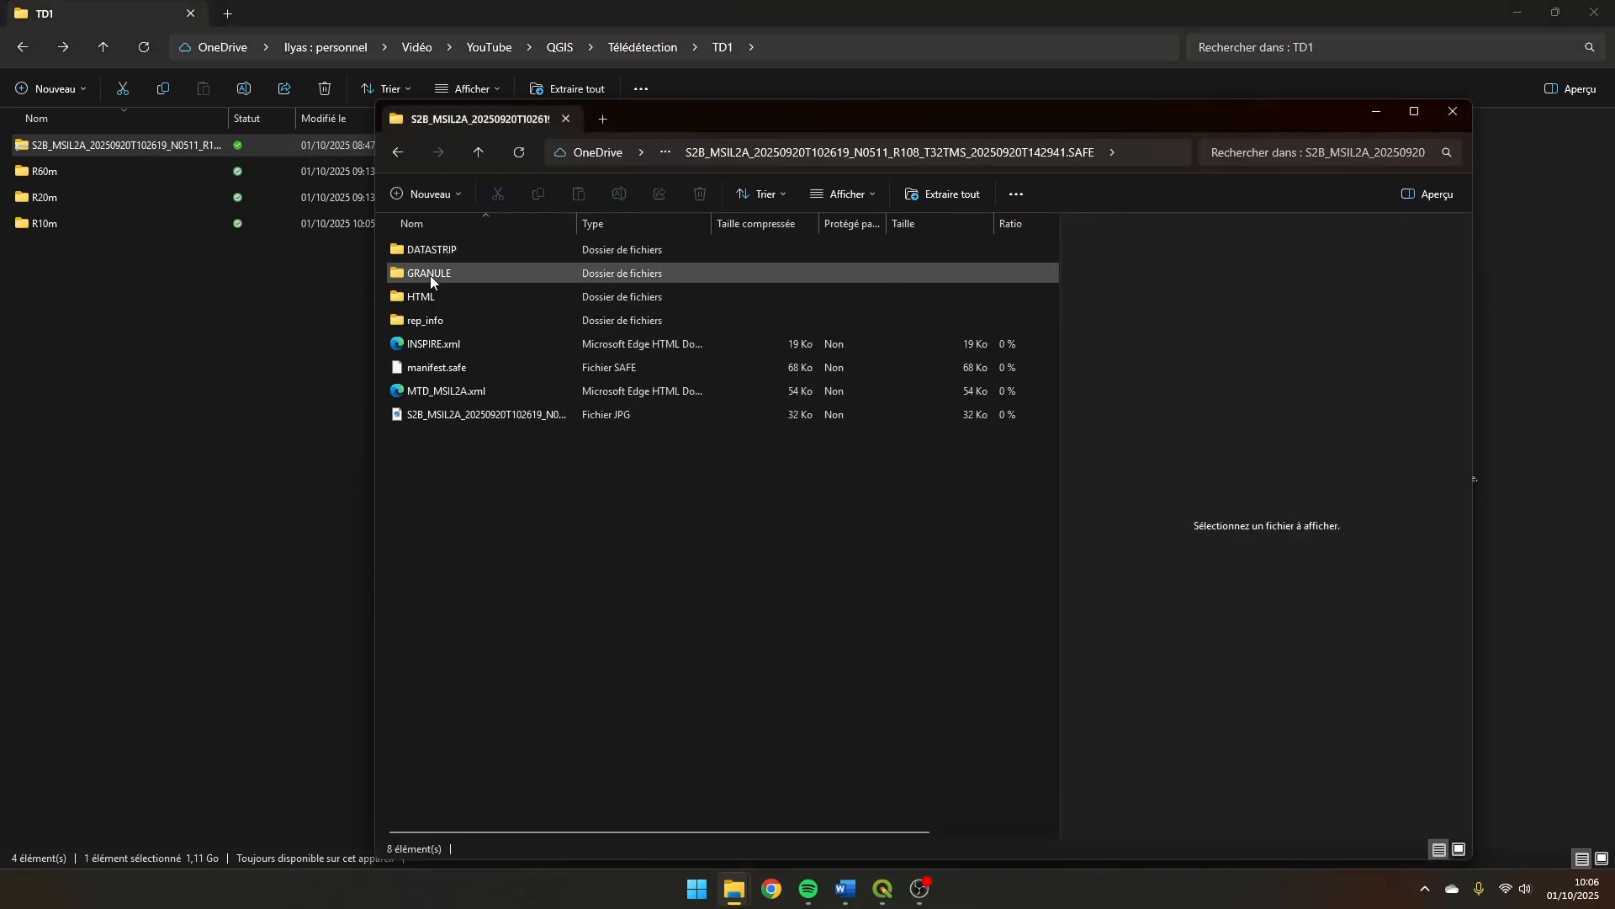
double_click(431, 275)
double_click(431, 255)
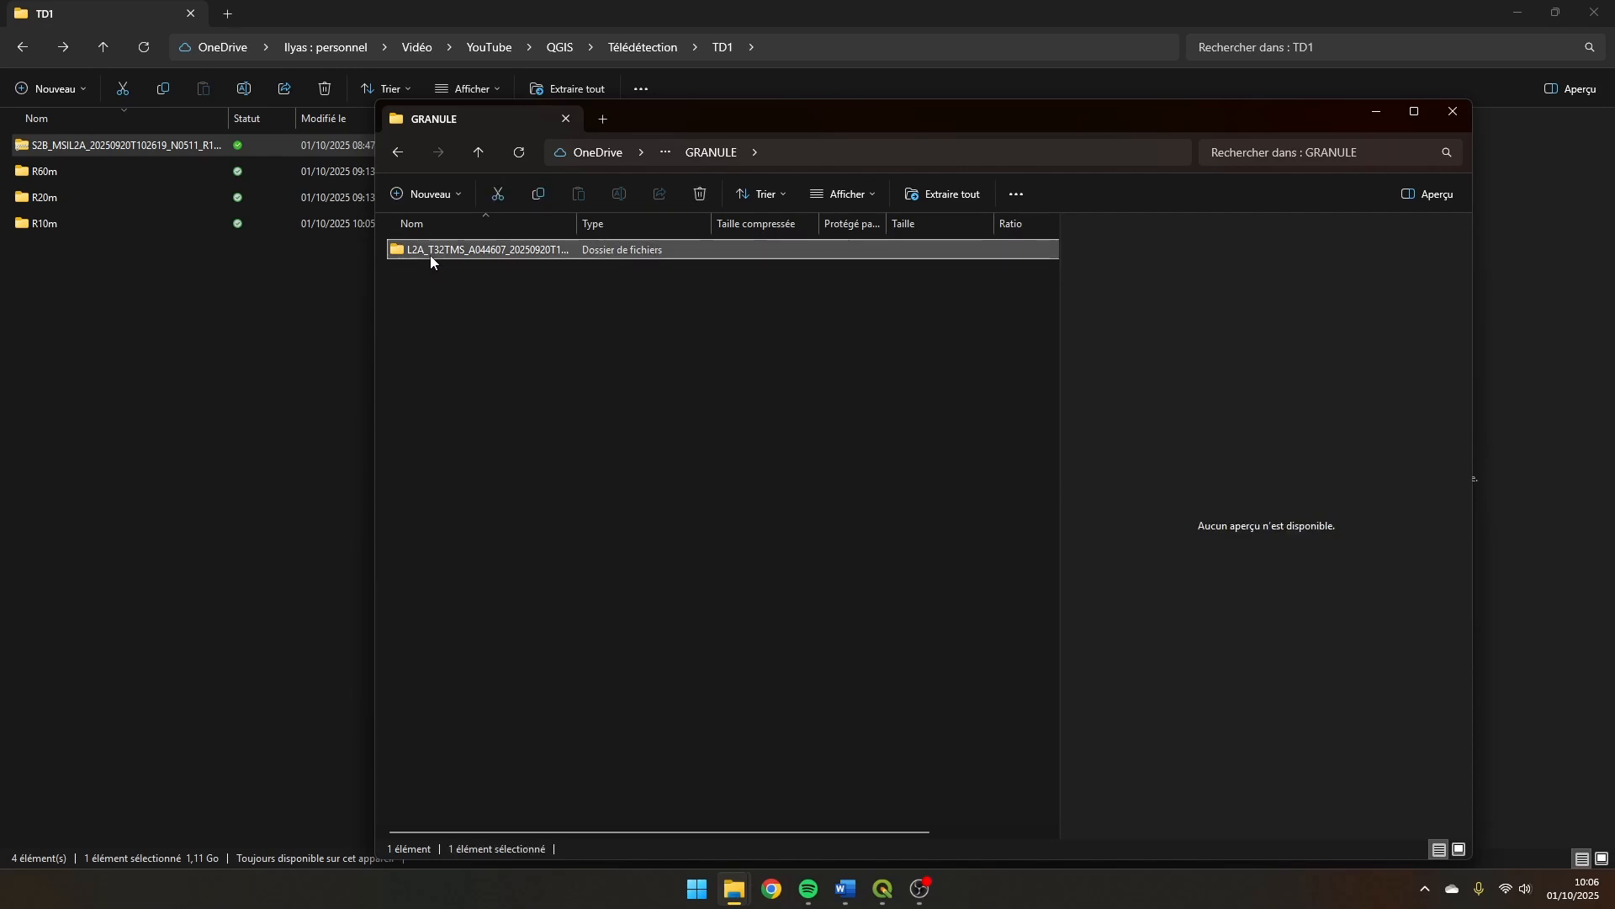
double_click(432, 273)
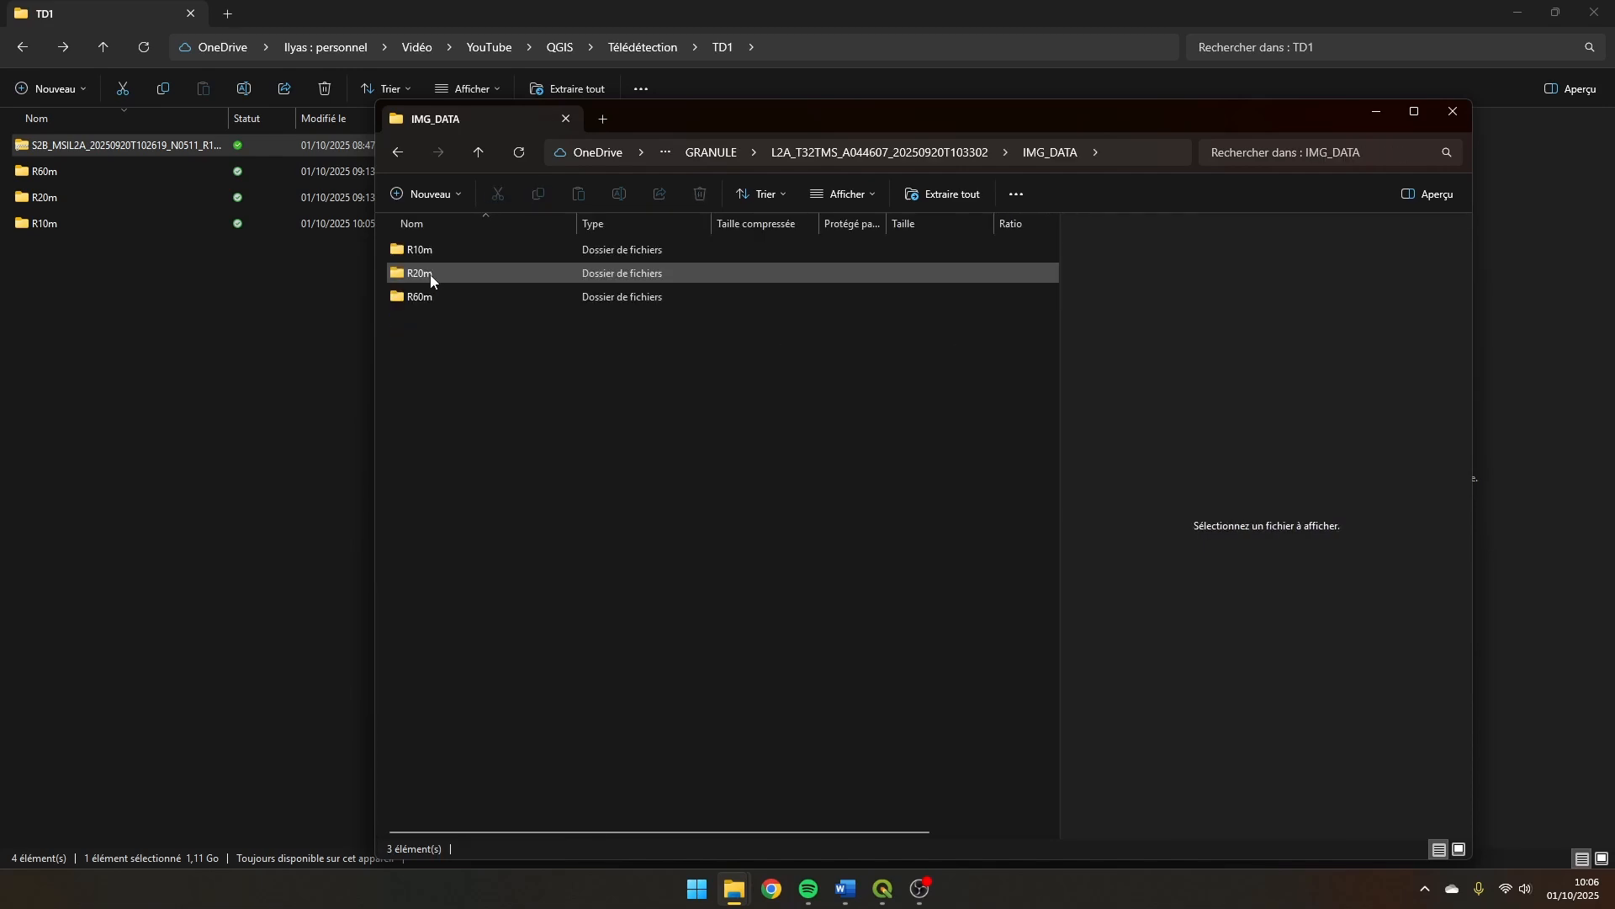
- Copy the R10m, R20m and R60m folders from IMG_DATA into the TD1 folder
drag(443, 345, 416, 250)
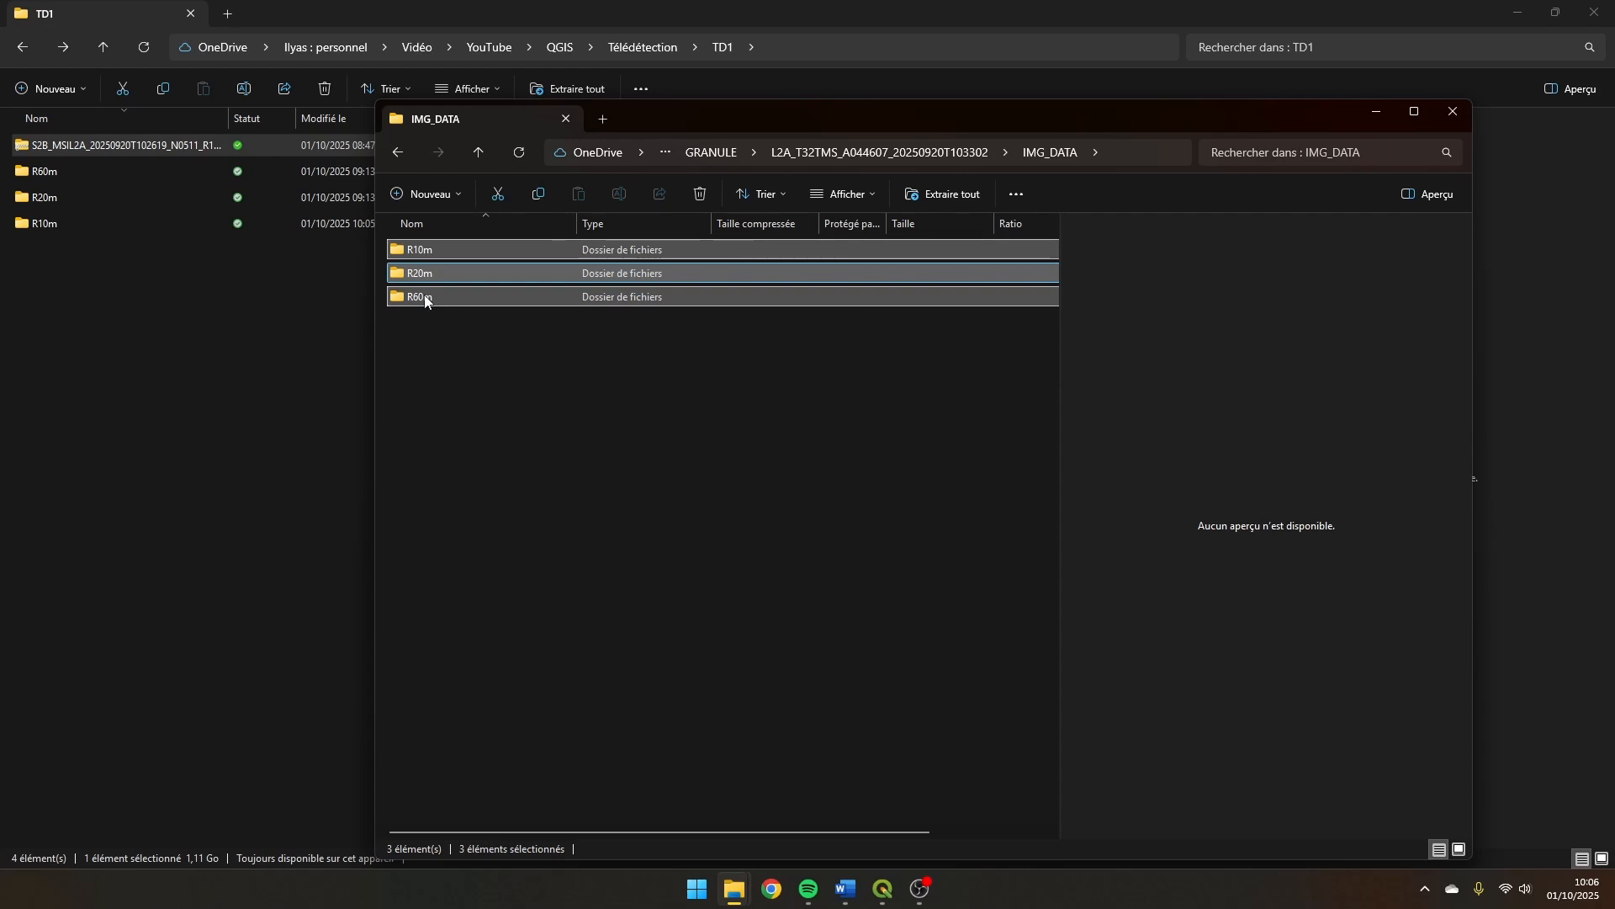
drag(437, 271, 150, 299)
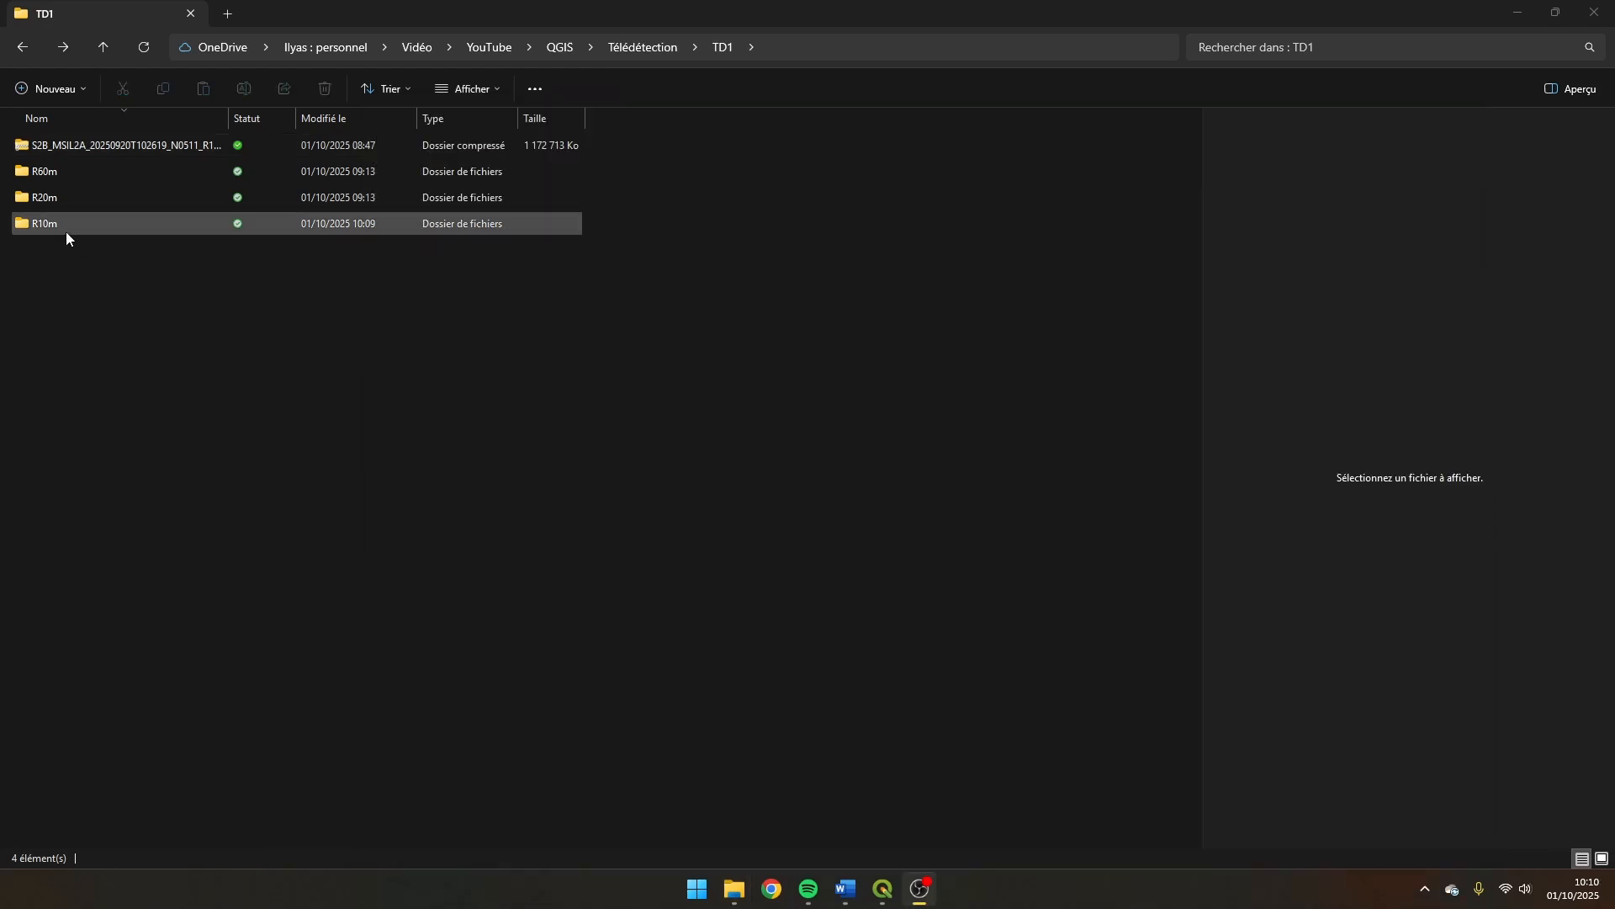
- Add the B02, B03, B04, B08 and TCI 10 m images from the R10m folder to the QGIS project
click(65, 231)
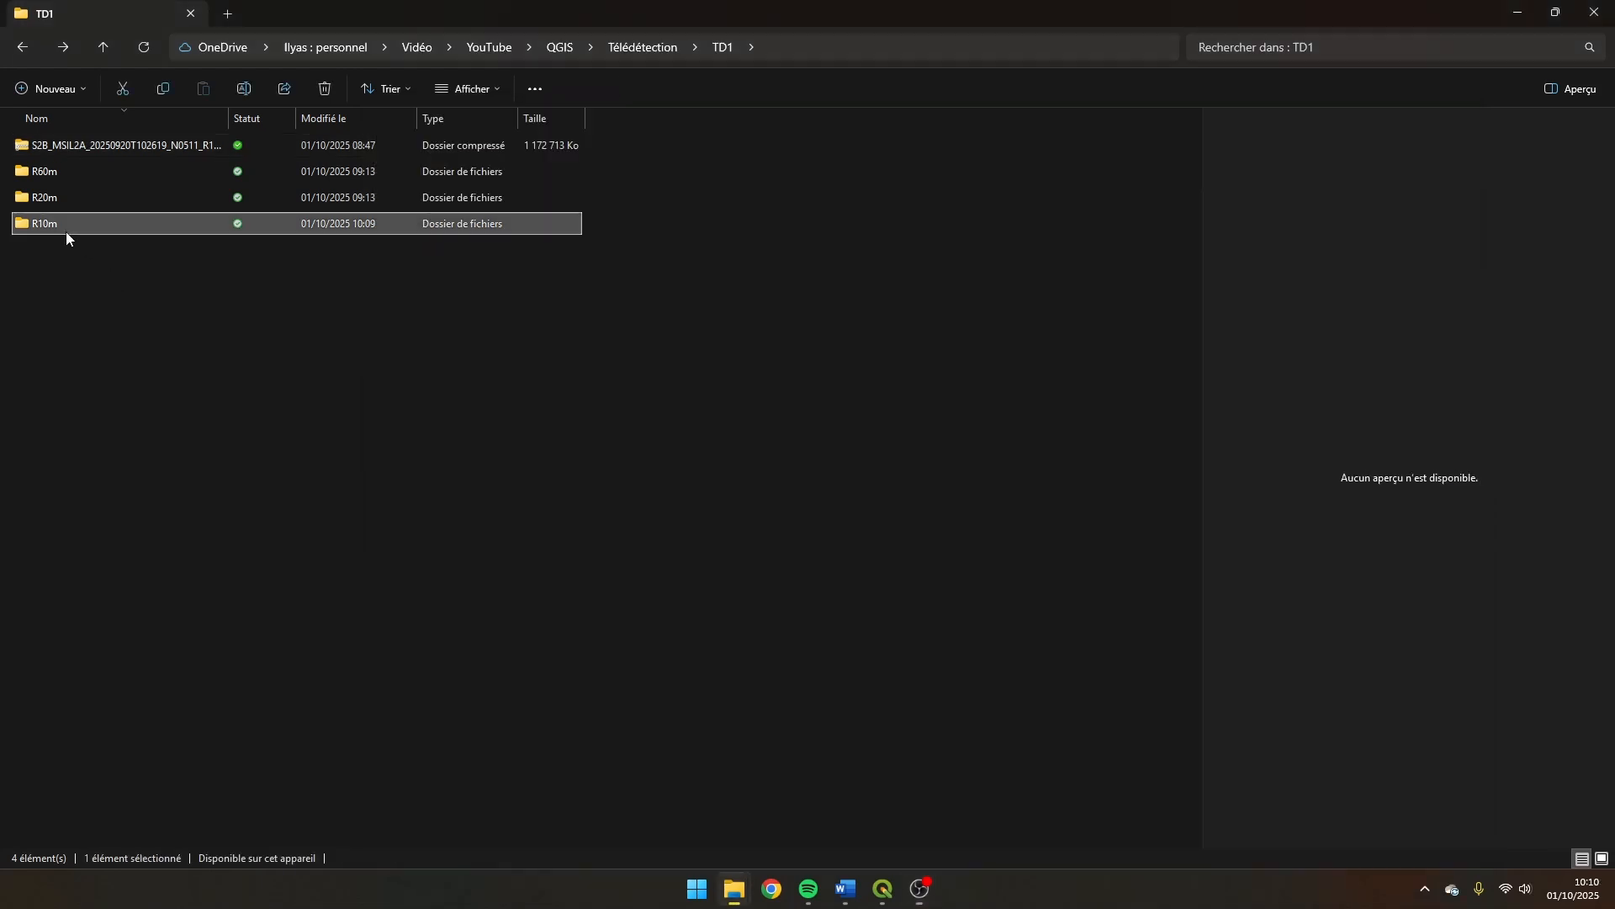
double_click(65, 231)
drag(725, 173, 210, 270)
double_click(771, 6)
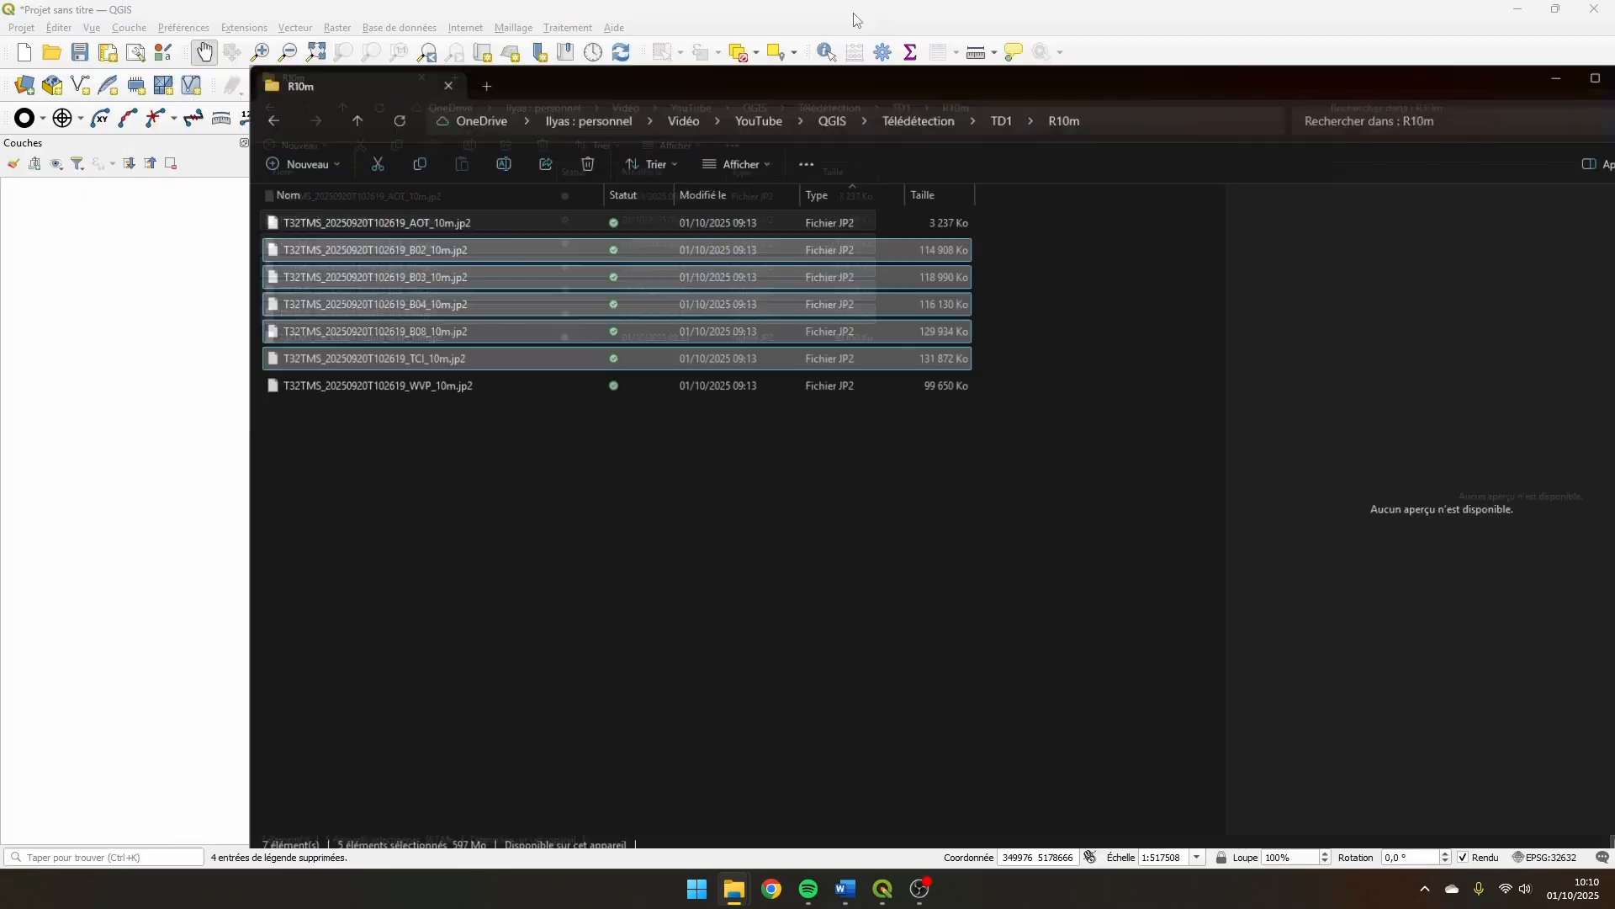
drag(652, 262, 181, 341)
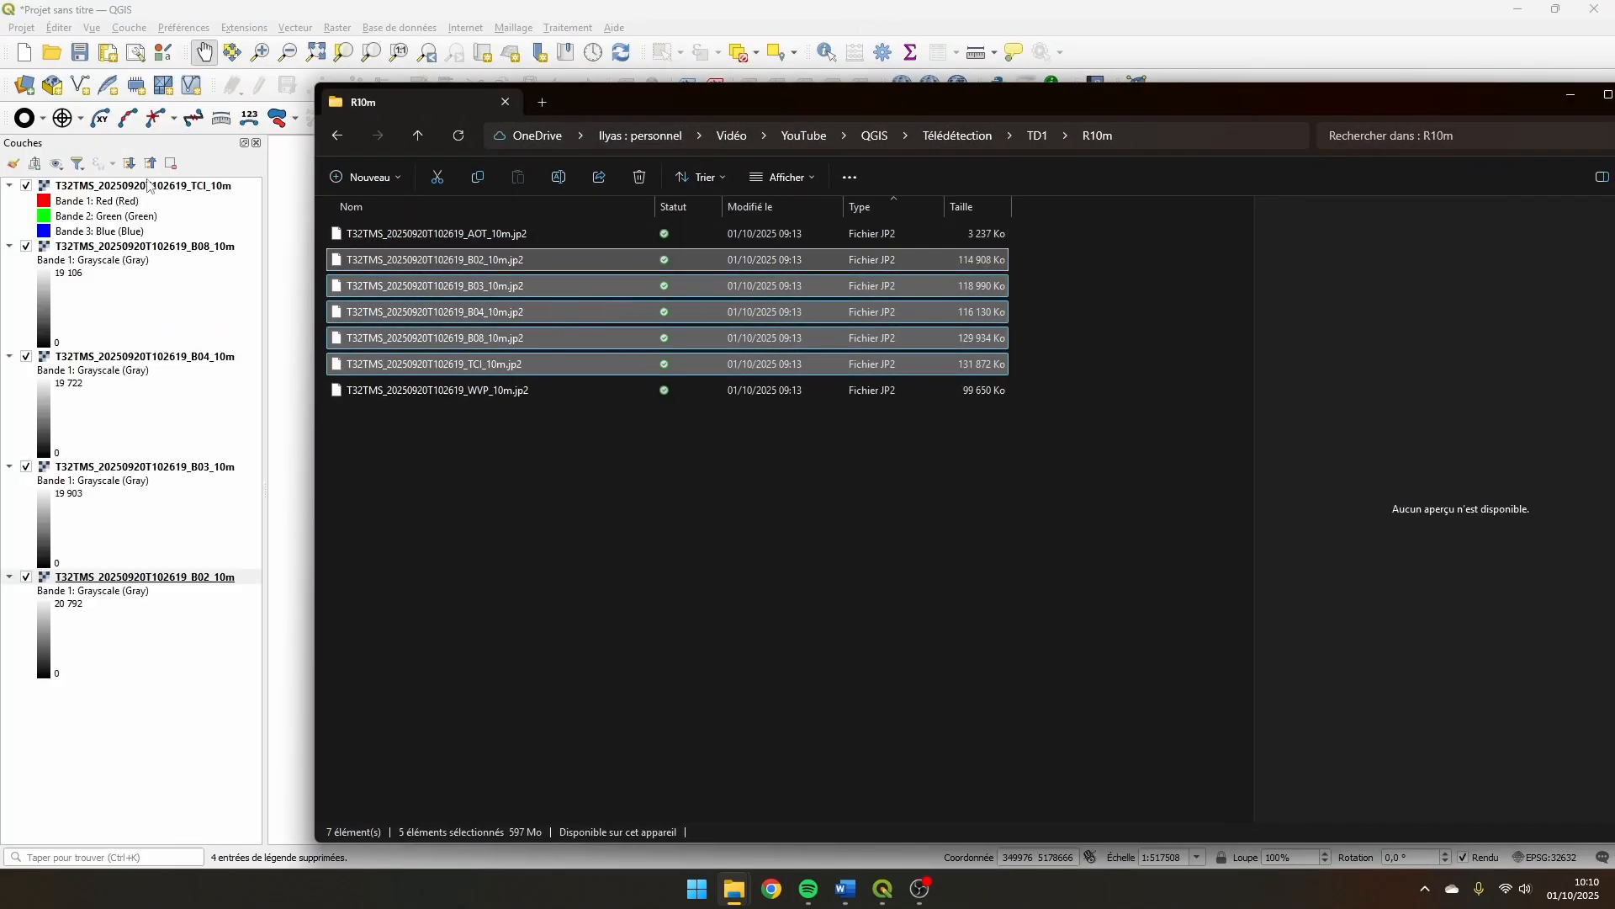
- Collapse the legends of all the raster layers and examine the true-colour image around the lakes
click(147, 700)
click(150, 162)
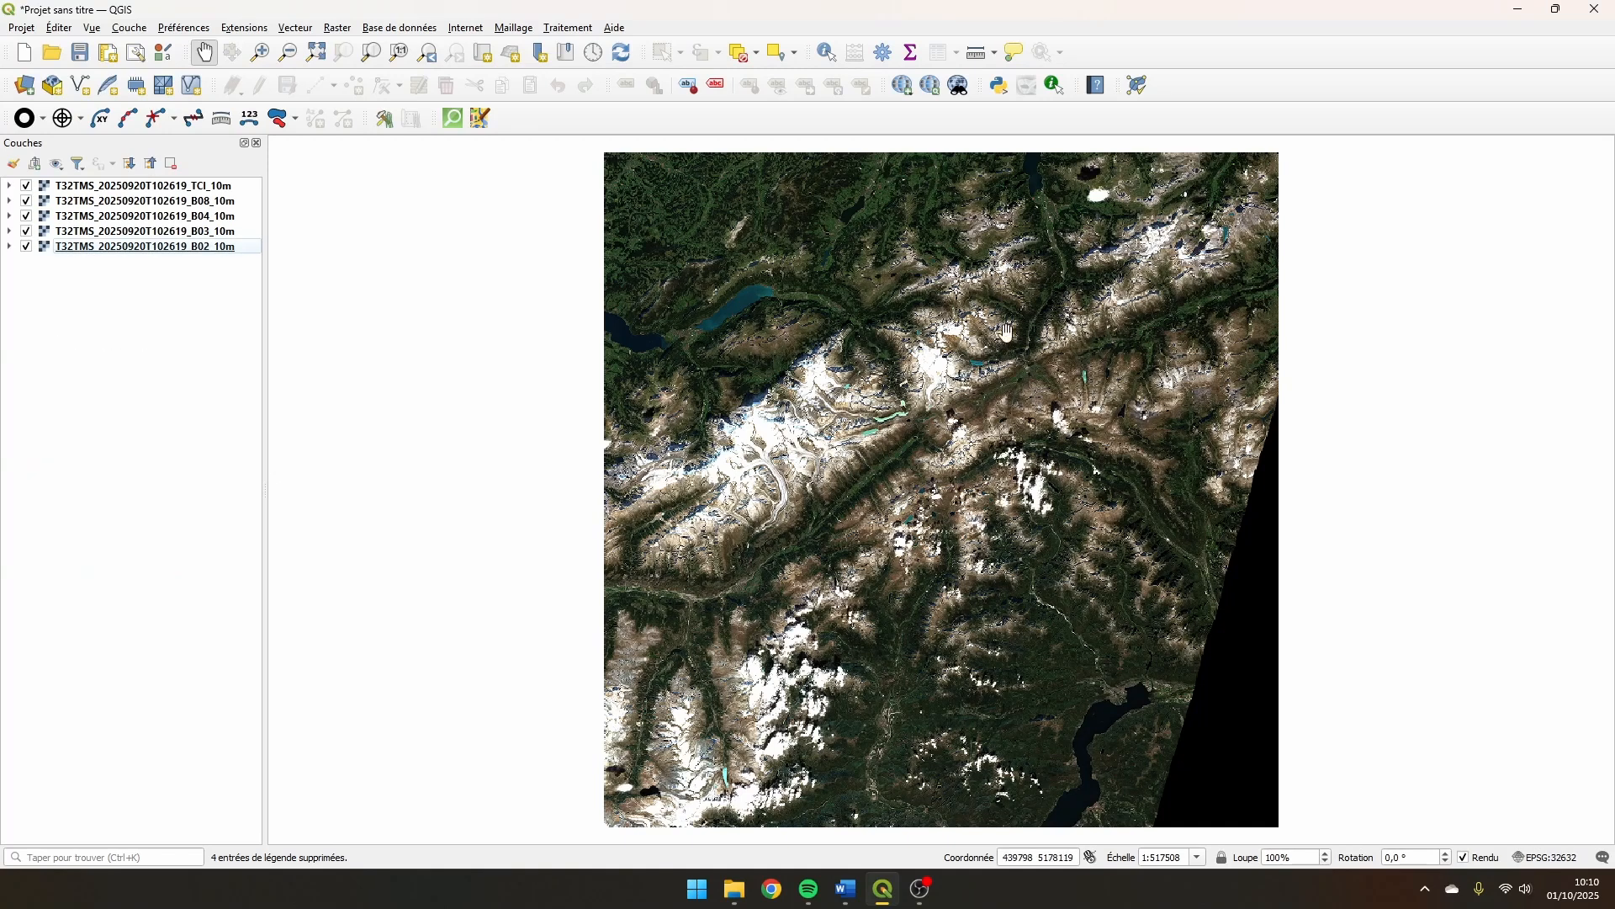
drag(852, 354, 1001, 341)
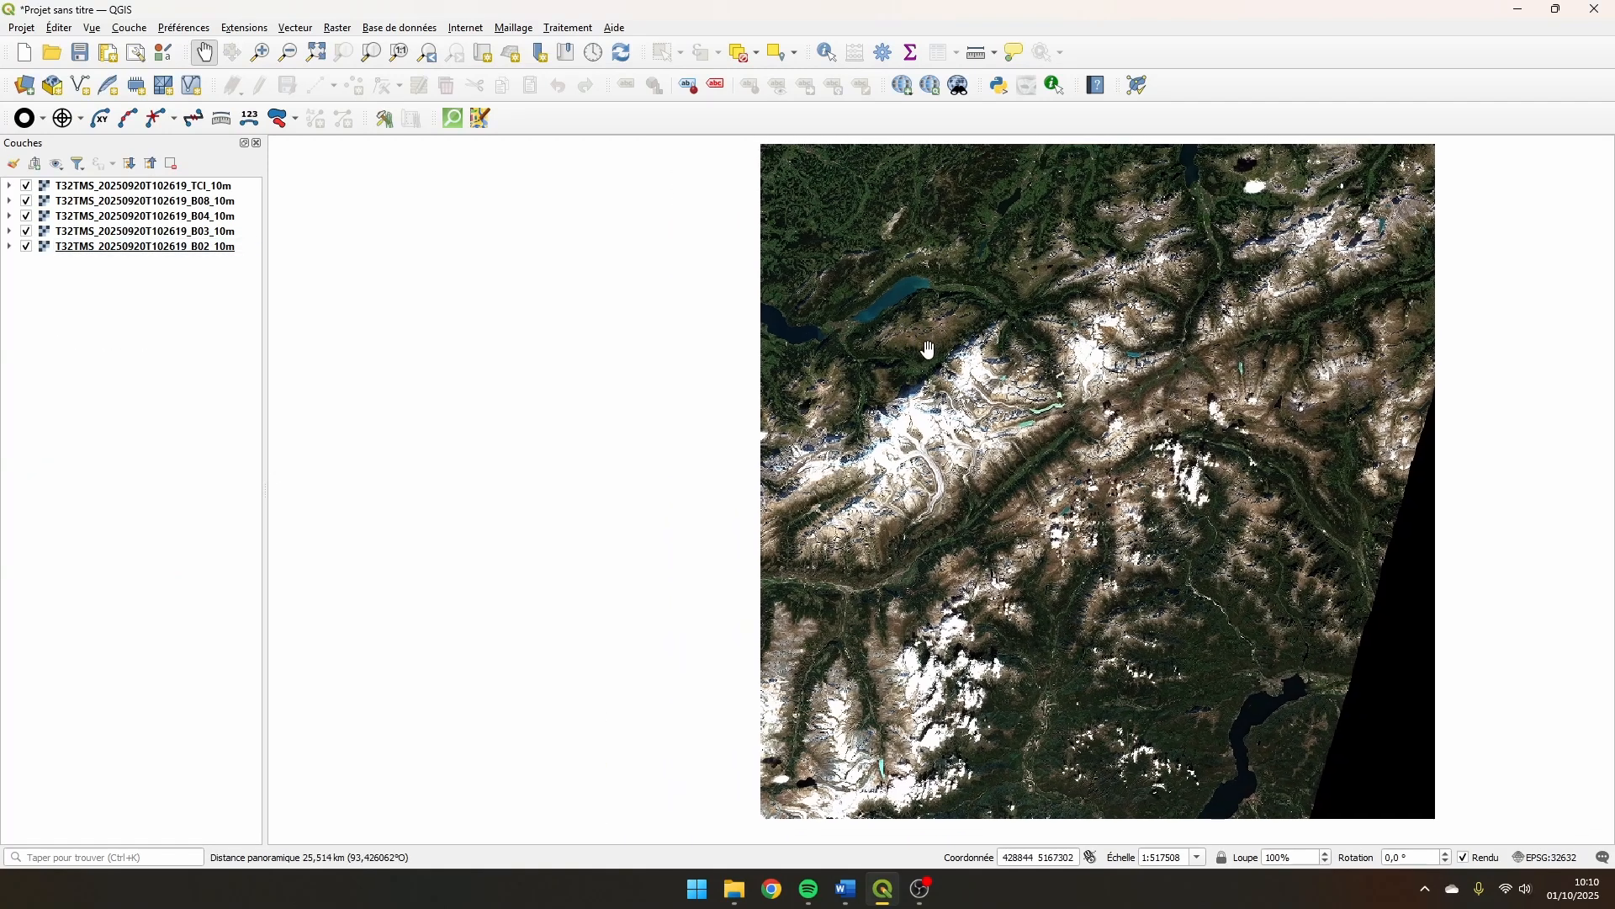
scroll(921, 370, up, 1)
scroll(1024, 330, up, 1)
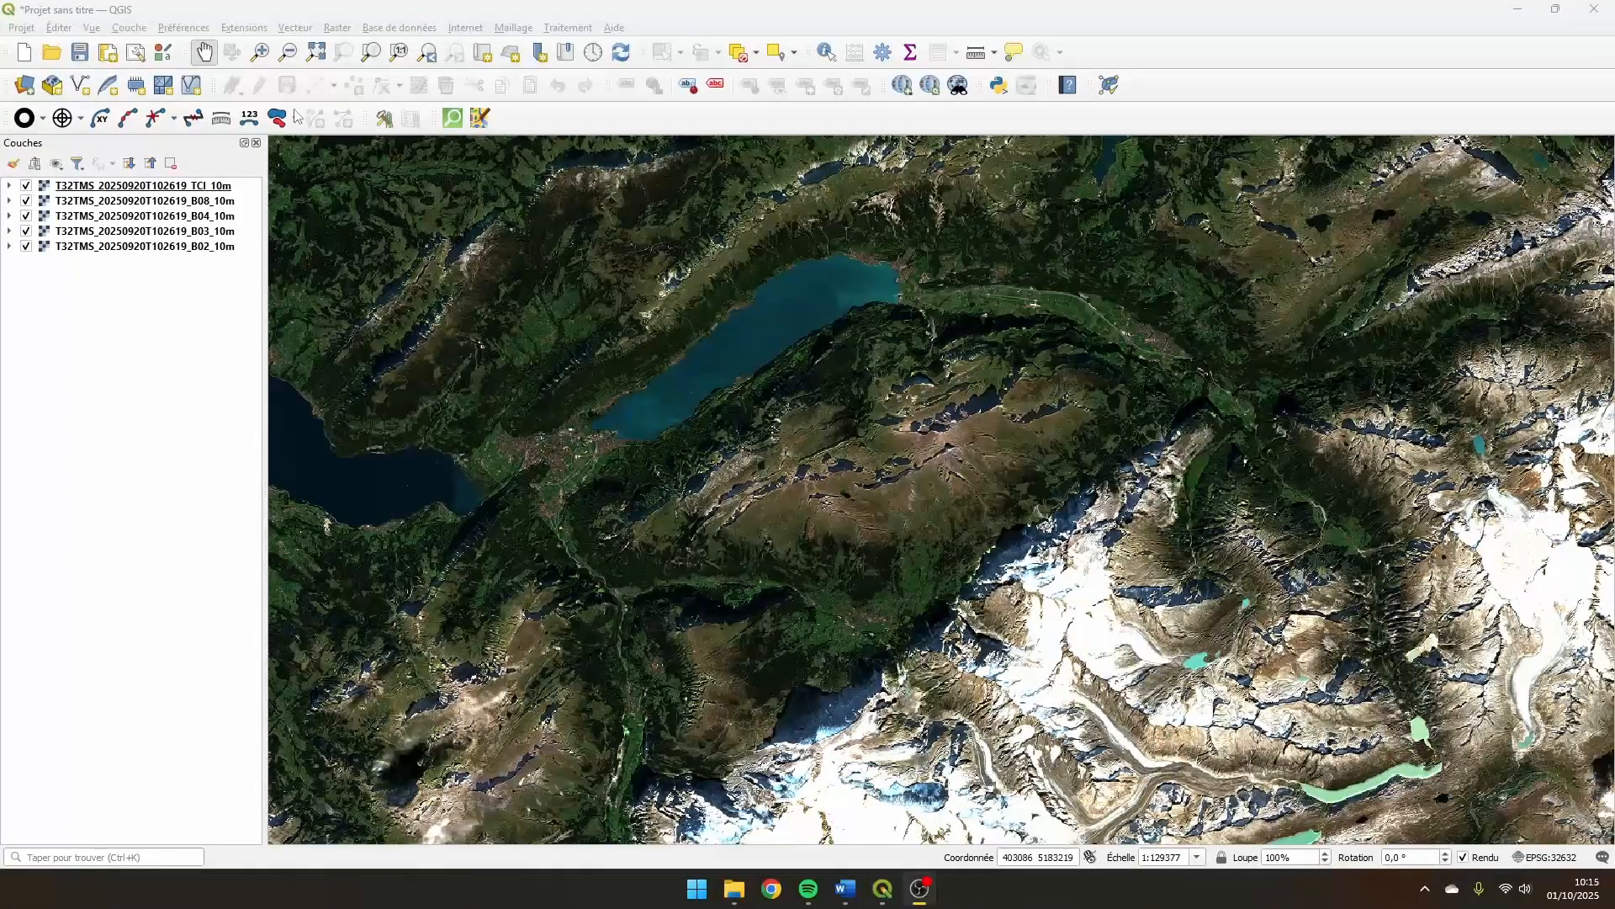
- Find the Value Tool plugin in the extension manager, install it and close the manager
click(244, 27)
key(Escape)
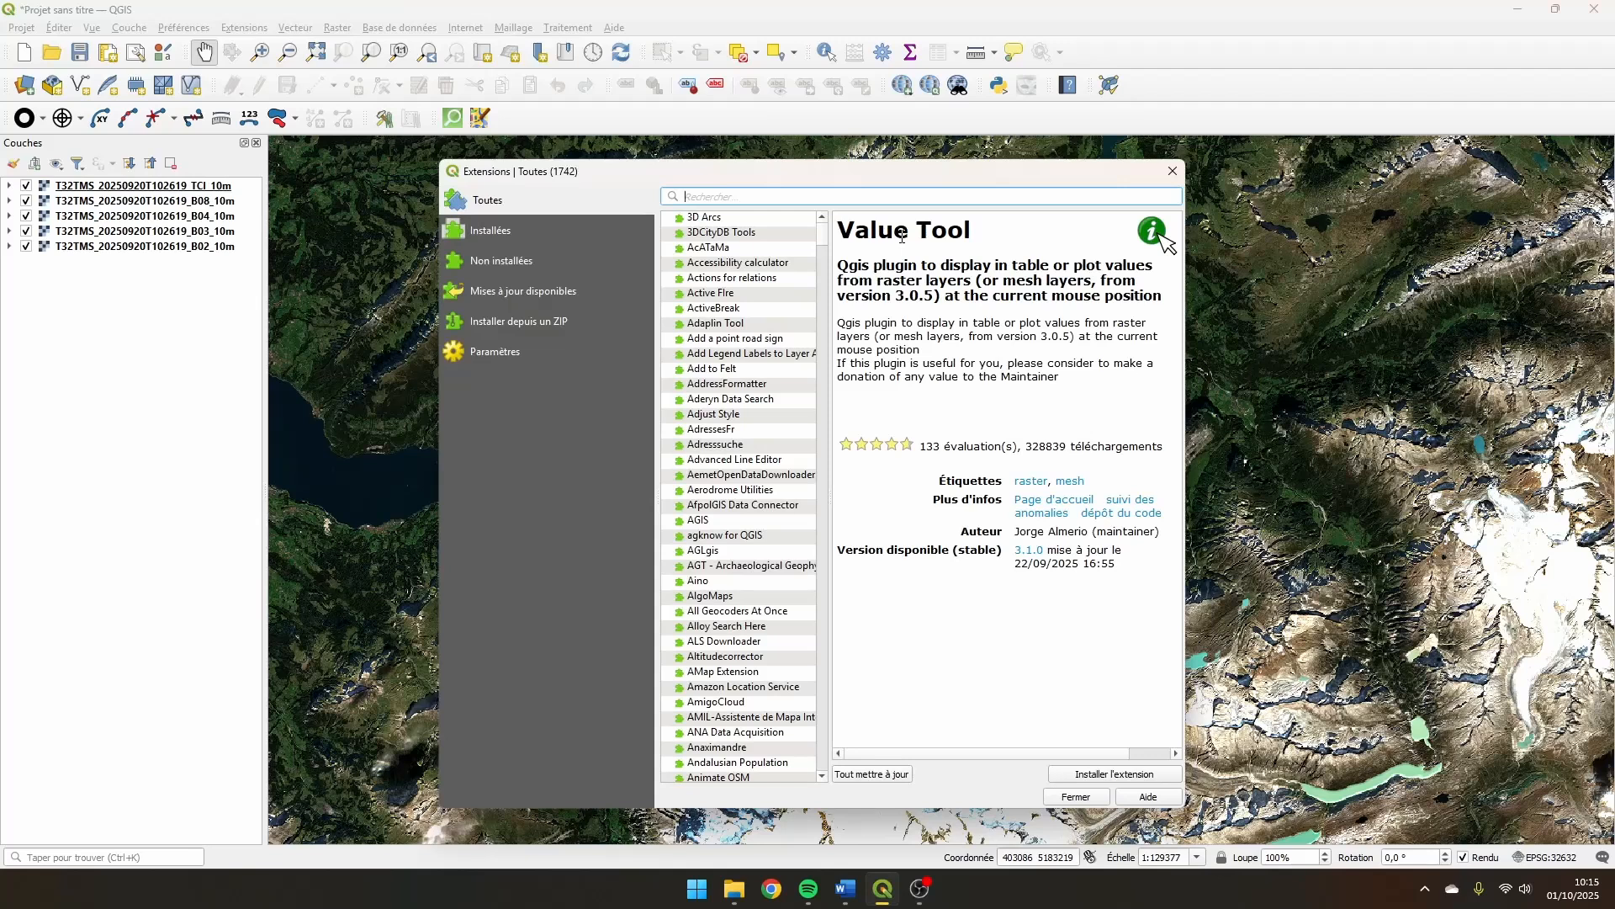
text(value tool)
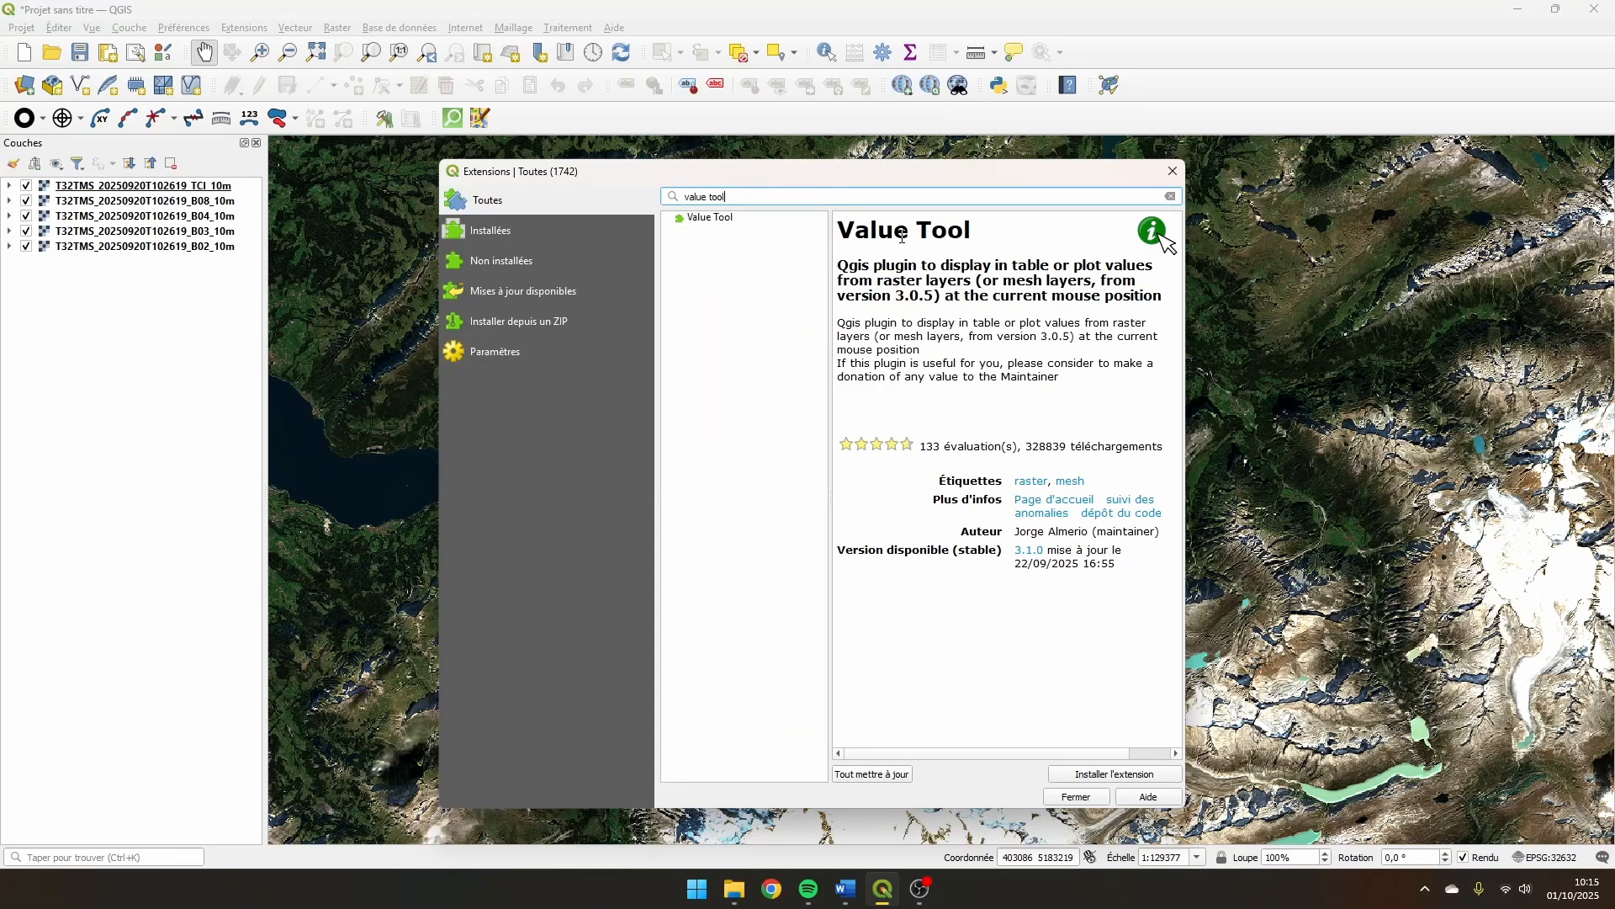
click(759, 221)
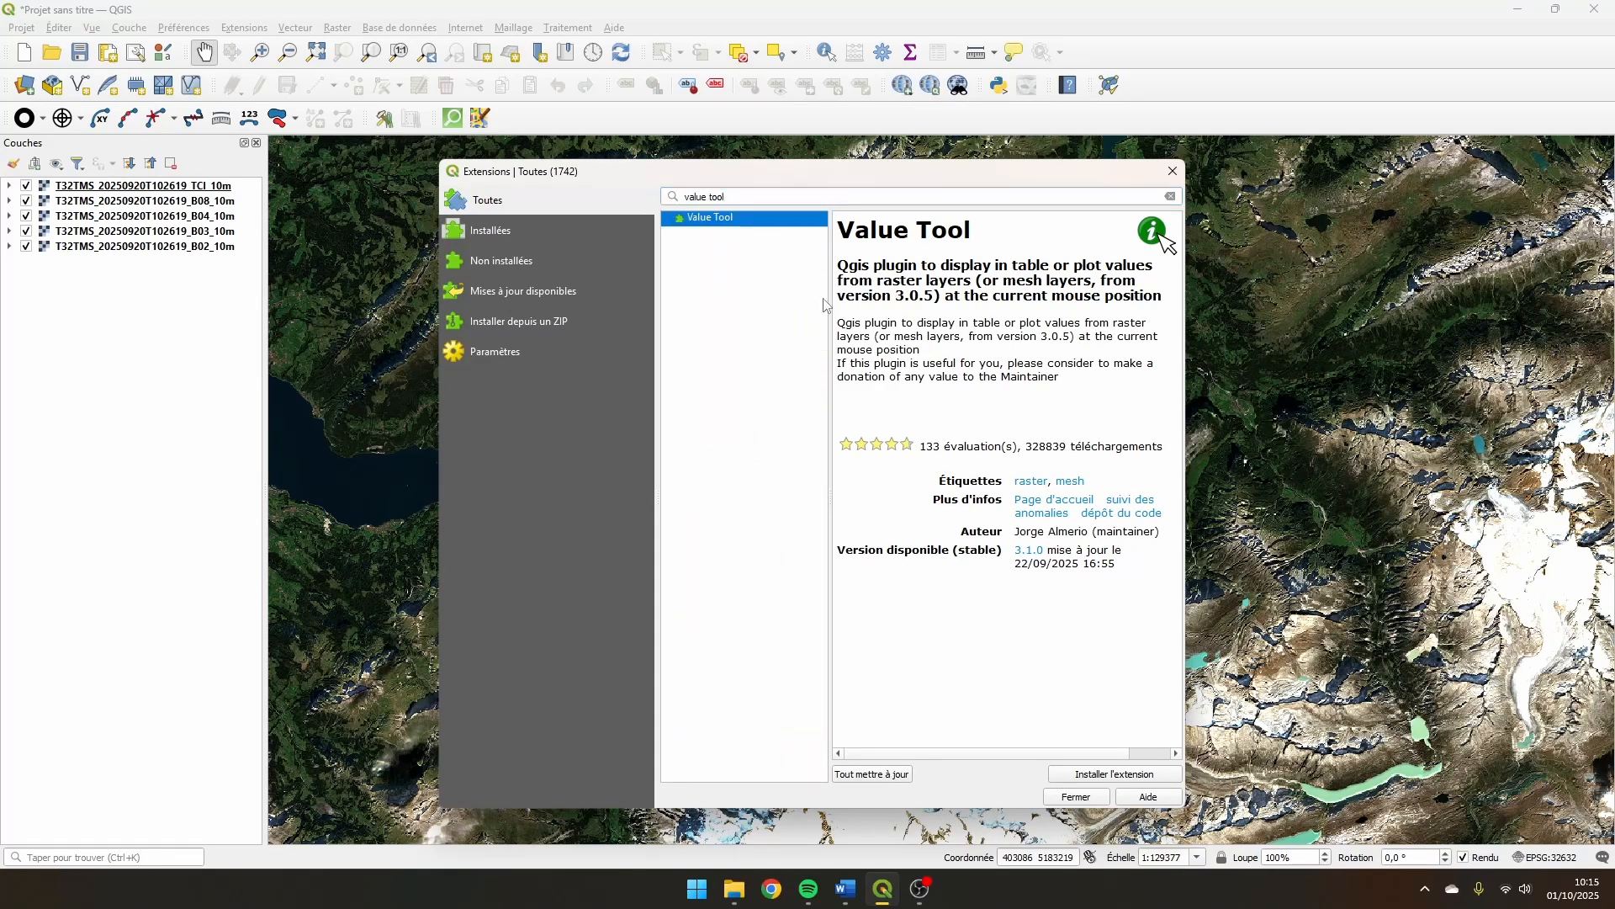
click(1083, 777)
click(1080, 798)
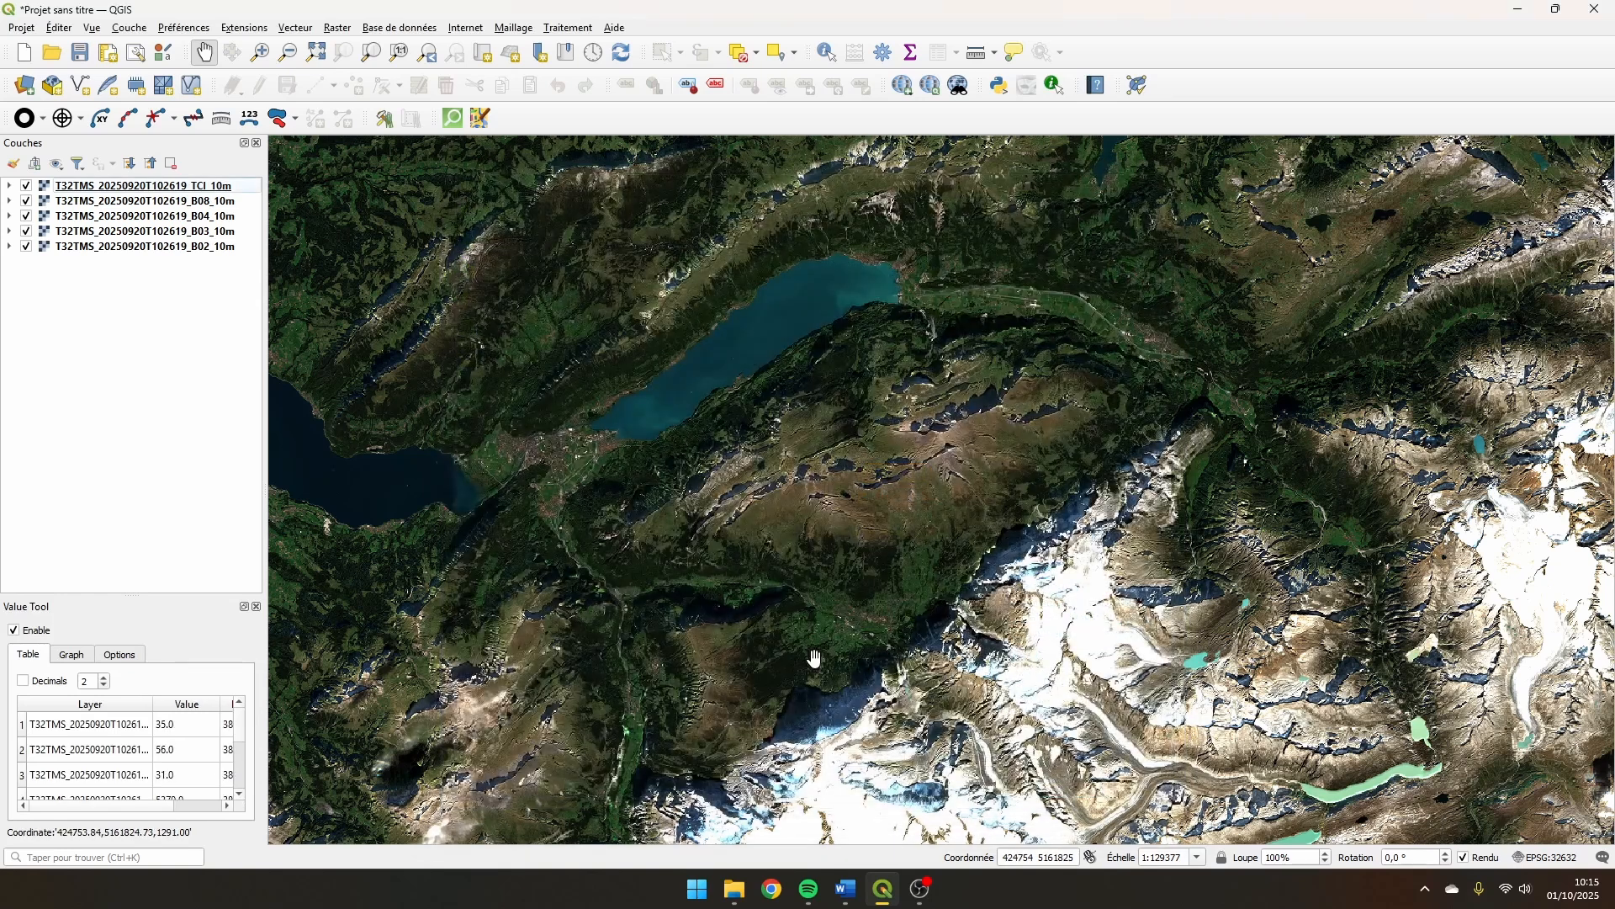
- Hide the Value Tool and display it again
click(256, 606)
click(91, 27)
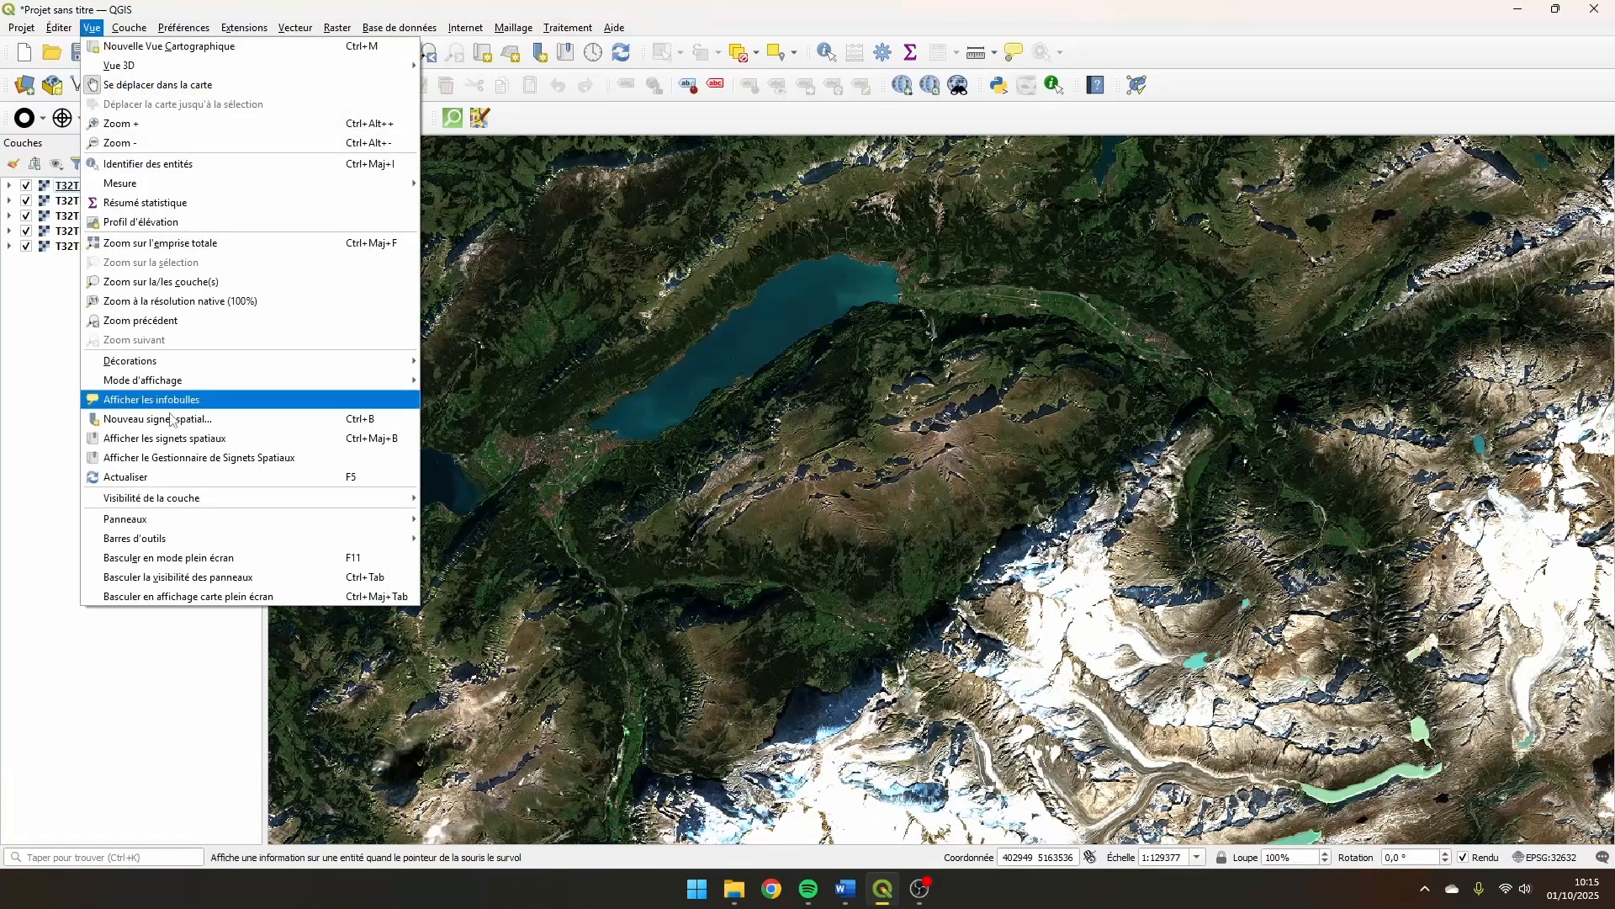
mouse_move(209, 521)
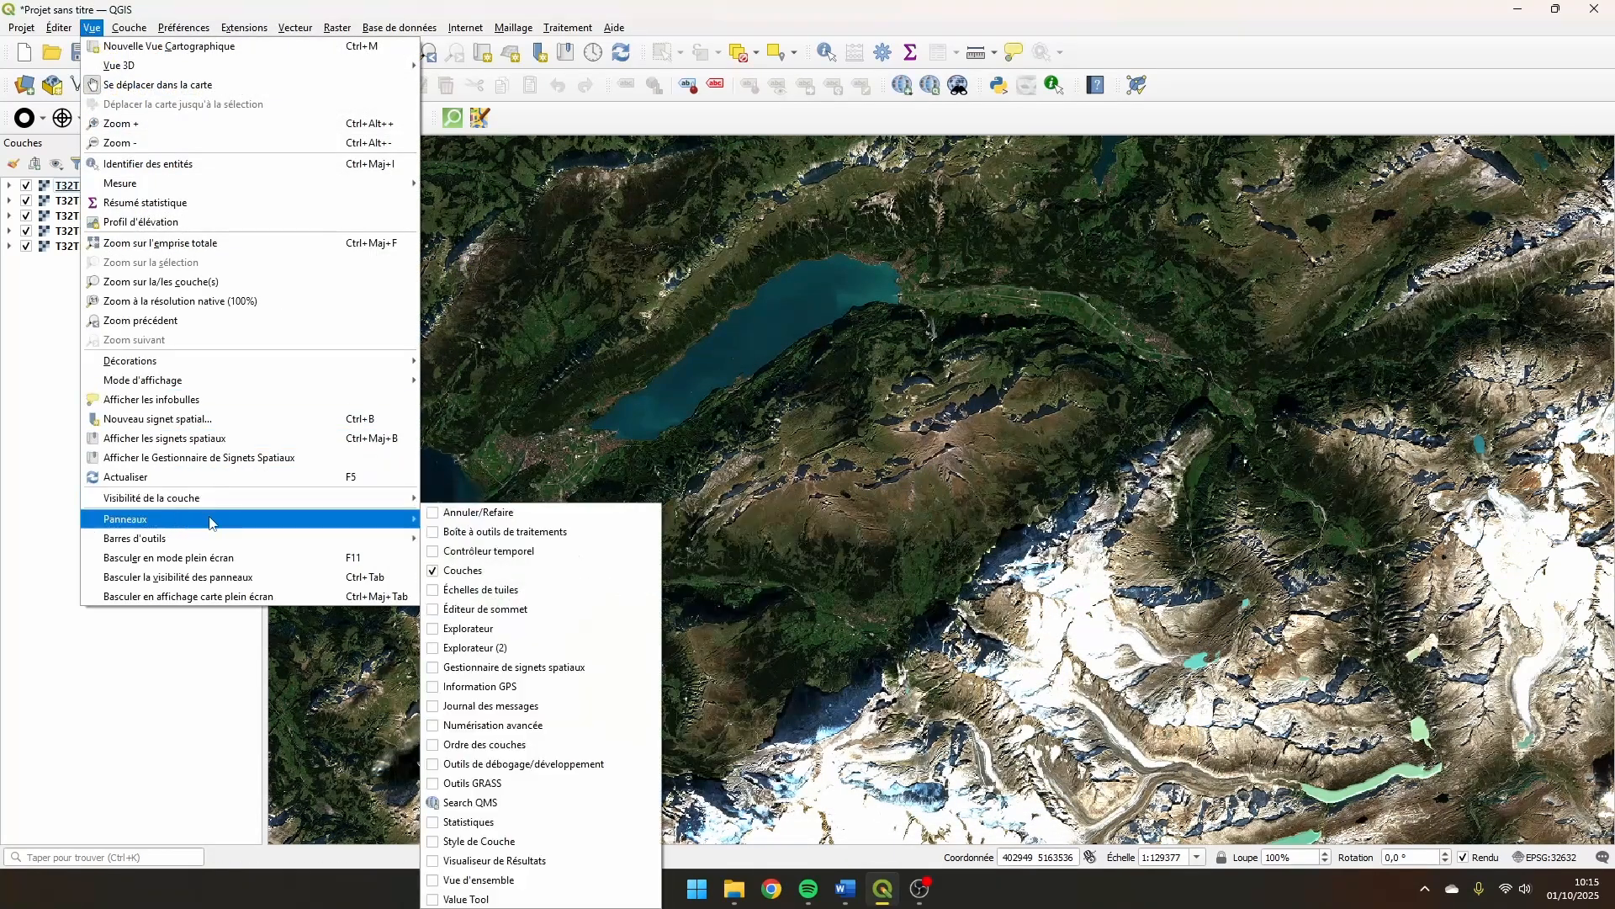
click(530, 899)
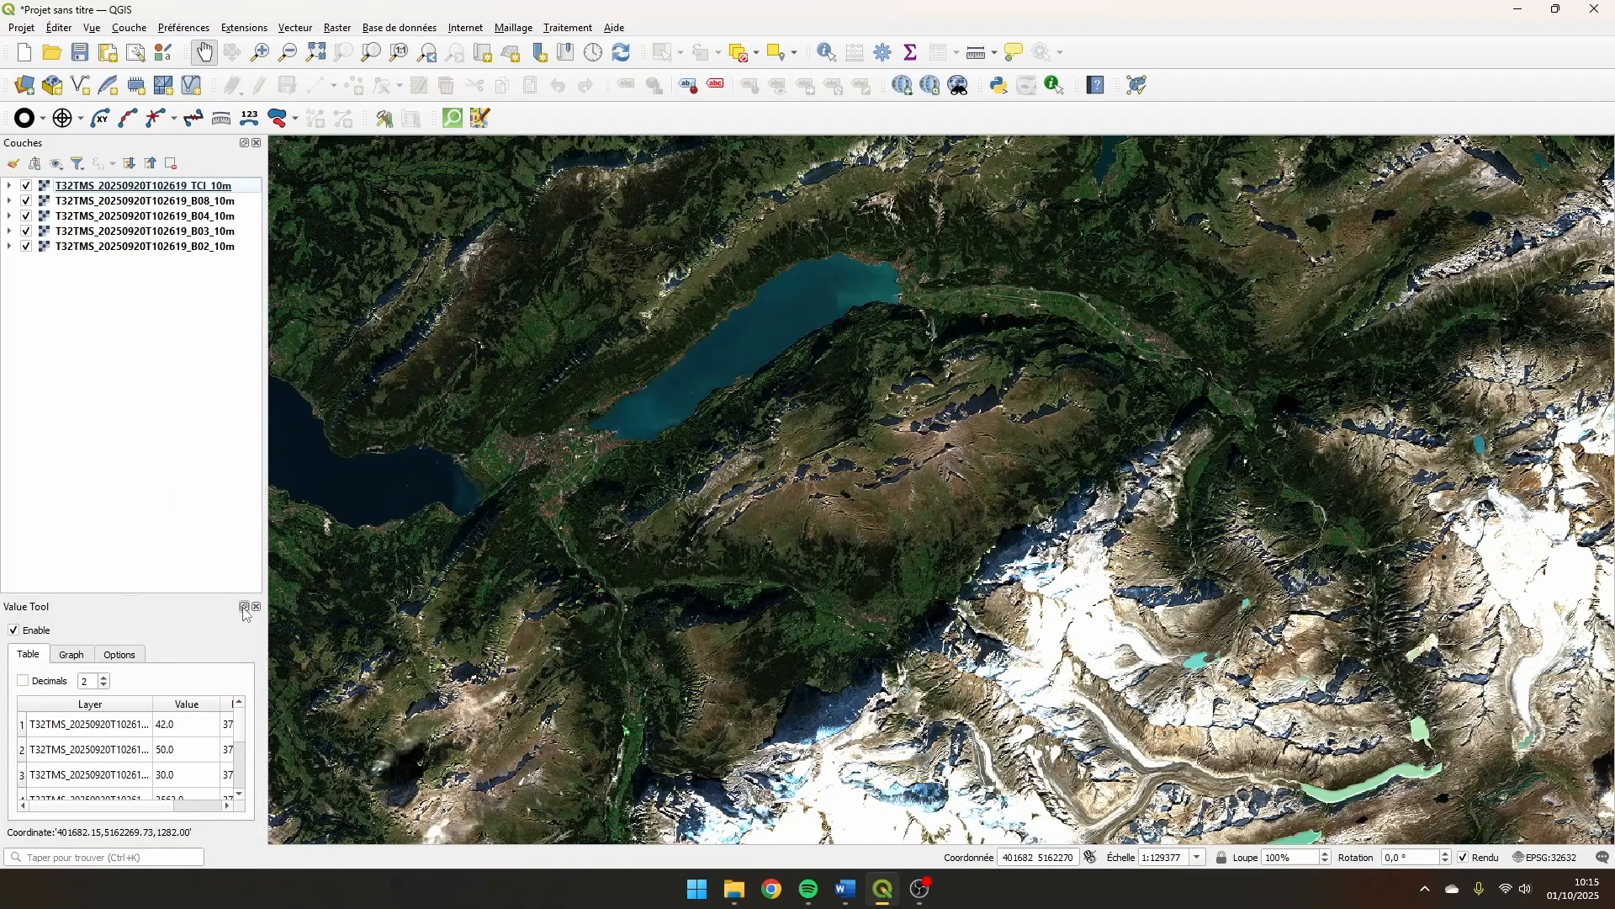
- Detach the Value Tool into a floating window and show the raster values as a graph
drag(233, 616, 289, 637)
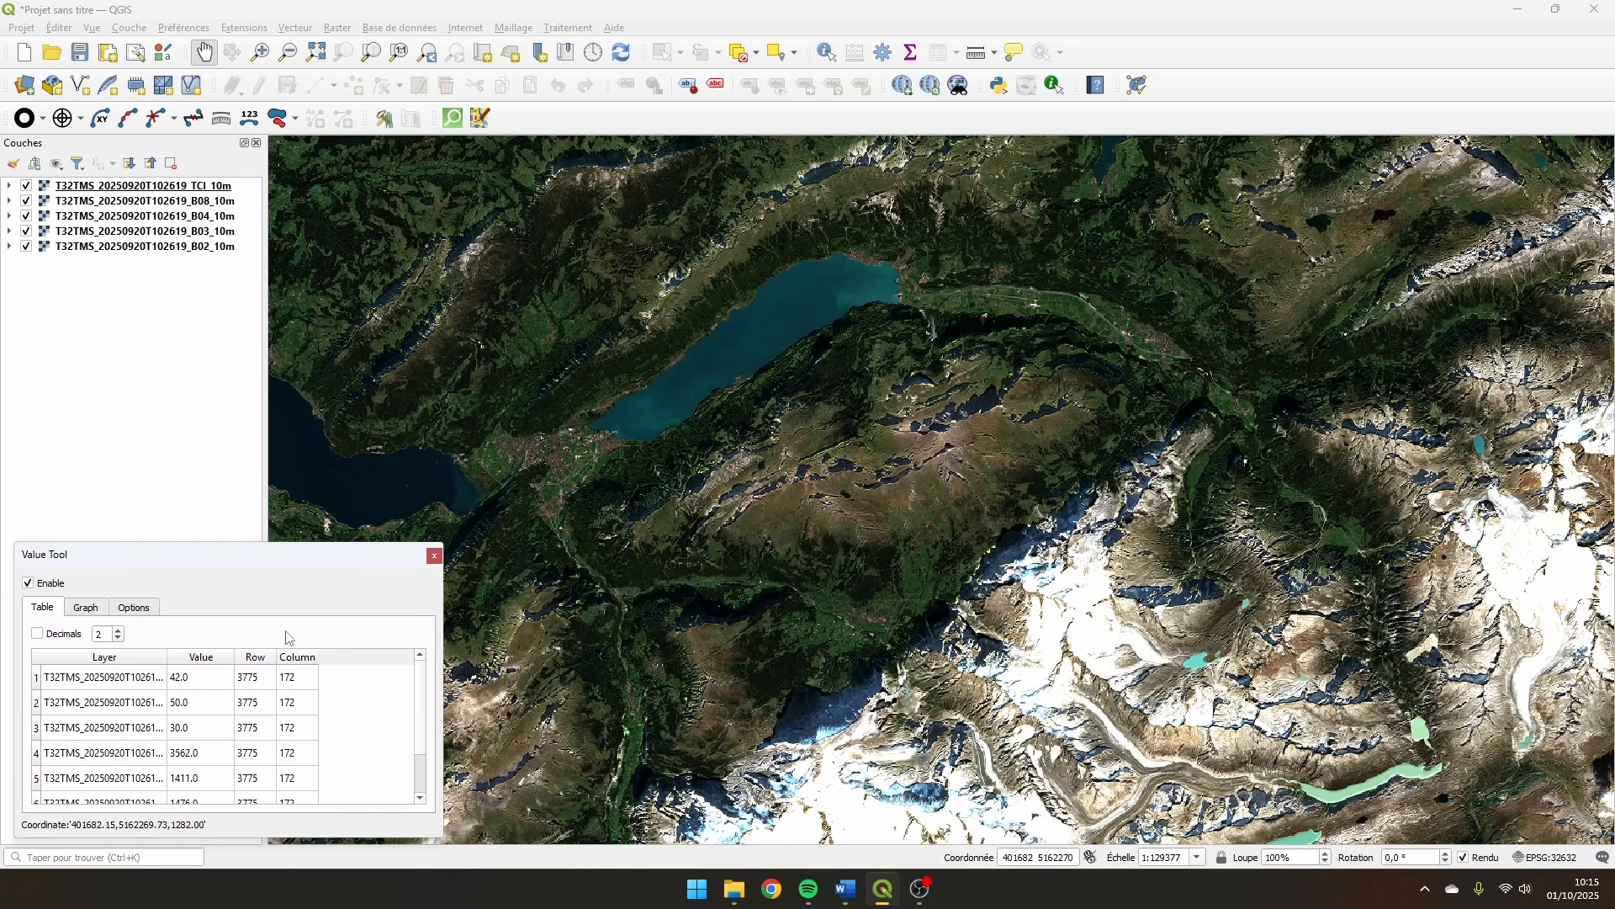
click(86, 607)
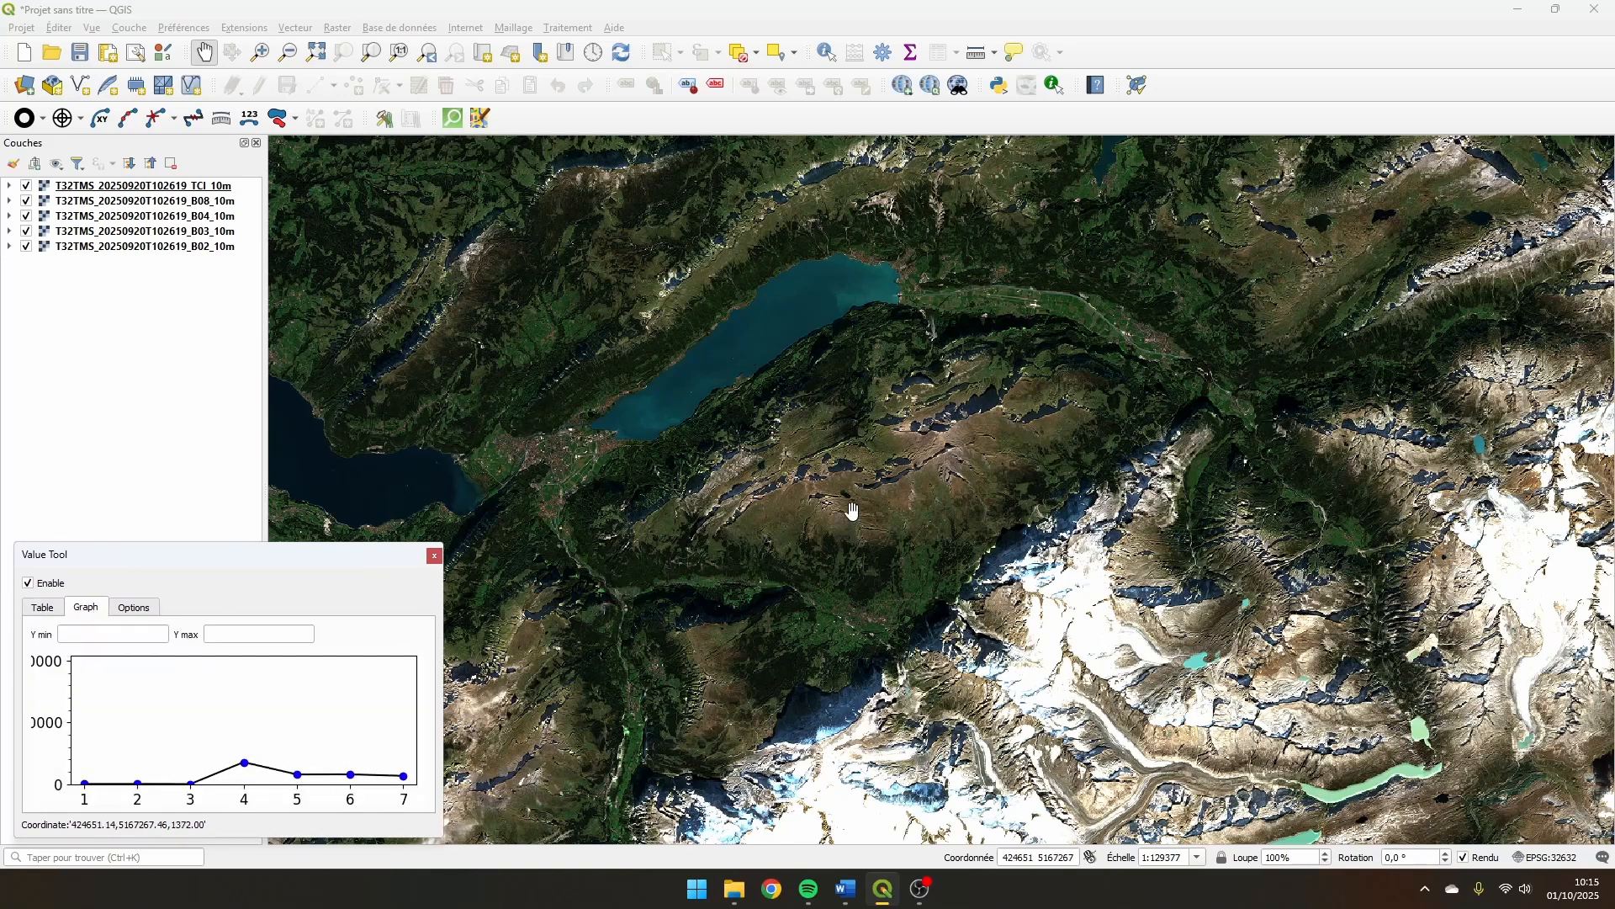
drag(619, 487, 749, 472)
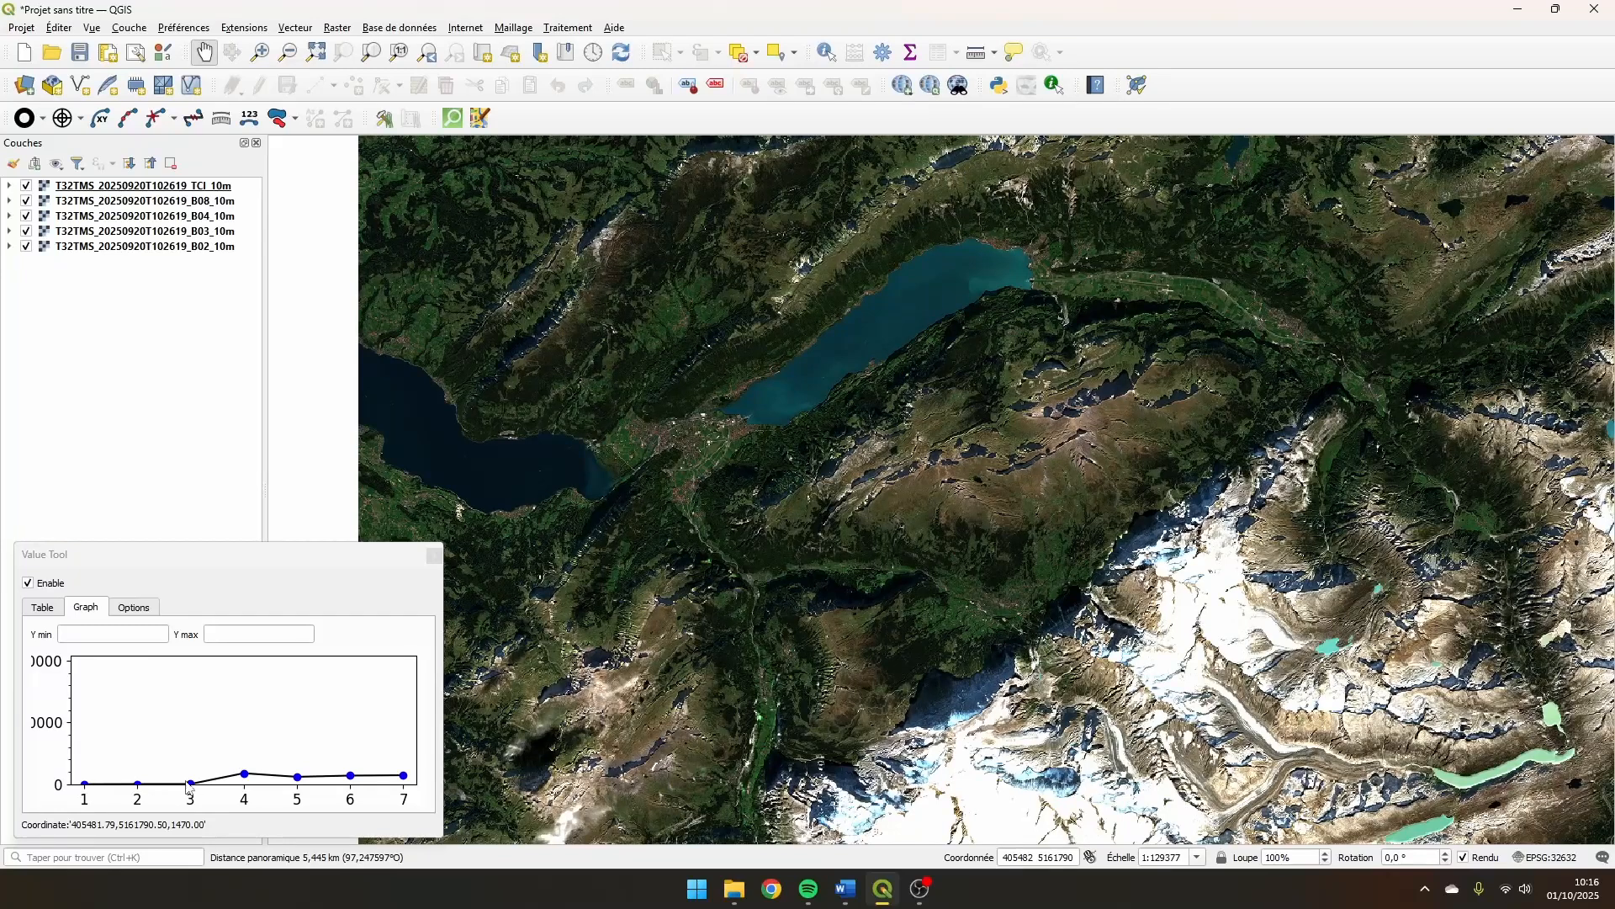
- Hide the TCI layer so that the Value Tool graph plots only the four single-band layers
click(97, 187)
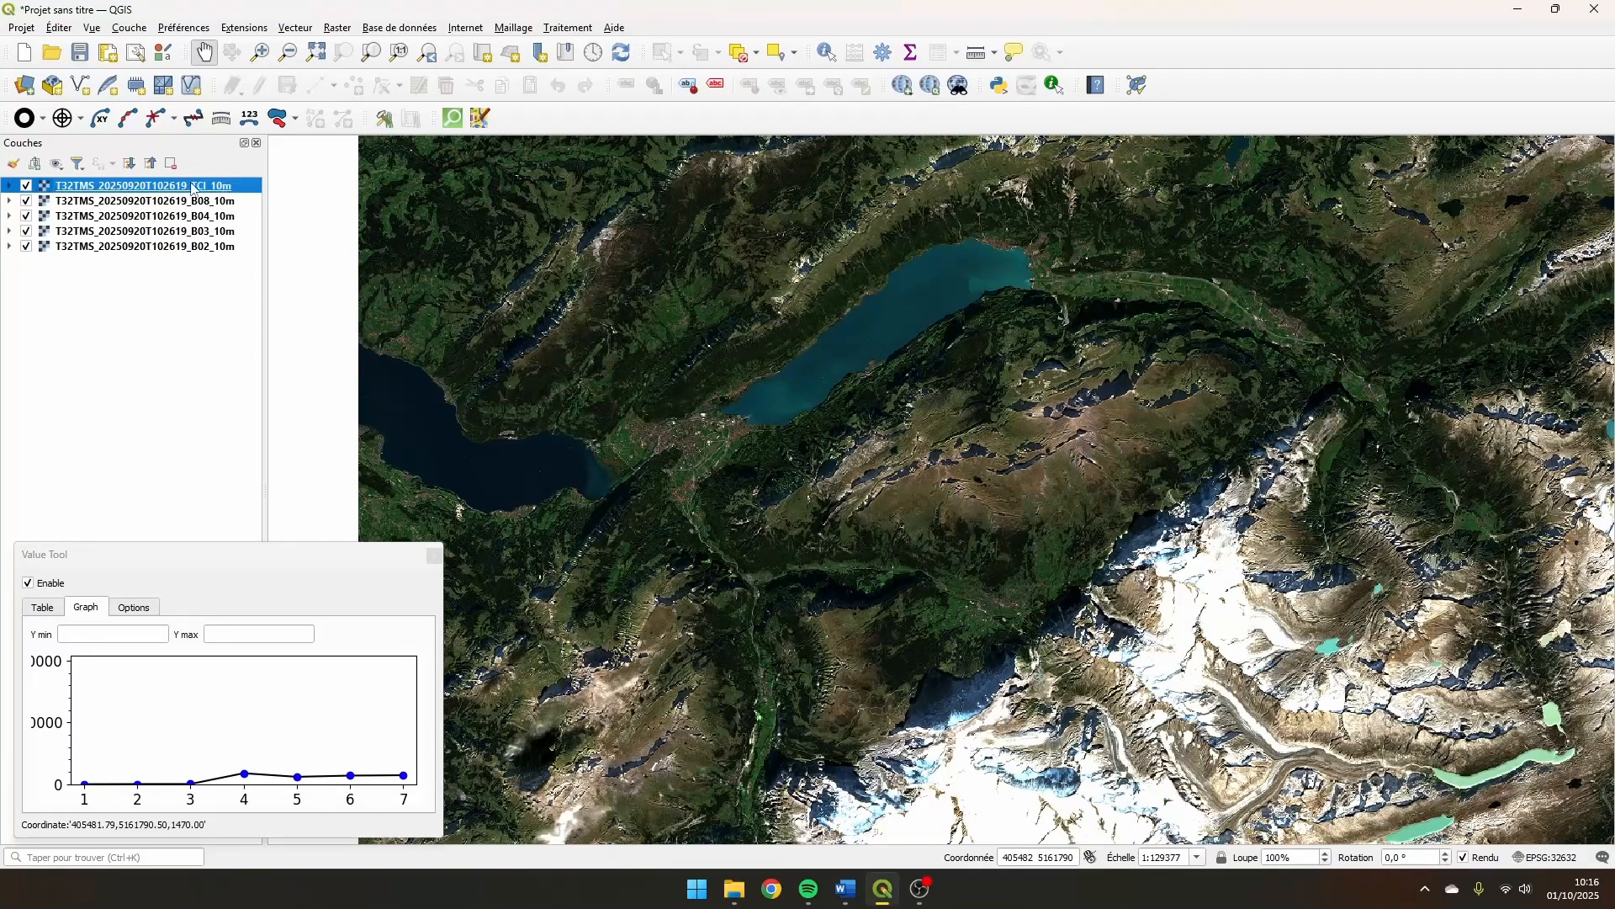
click(27, 185)
drag(923, 455, 872, 463)
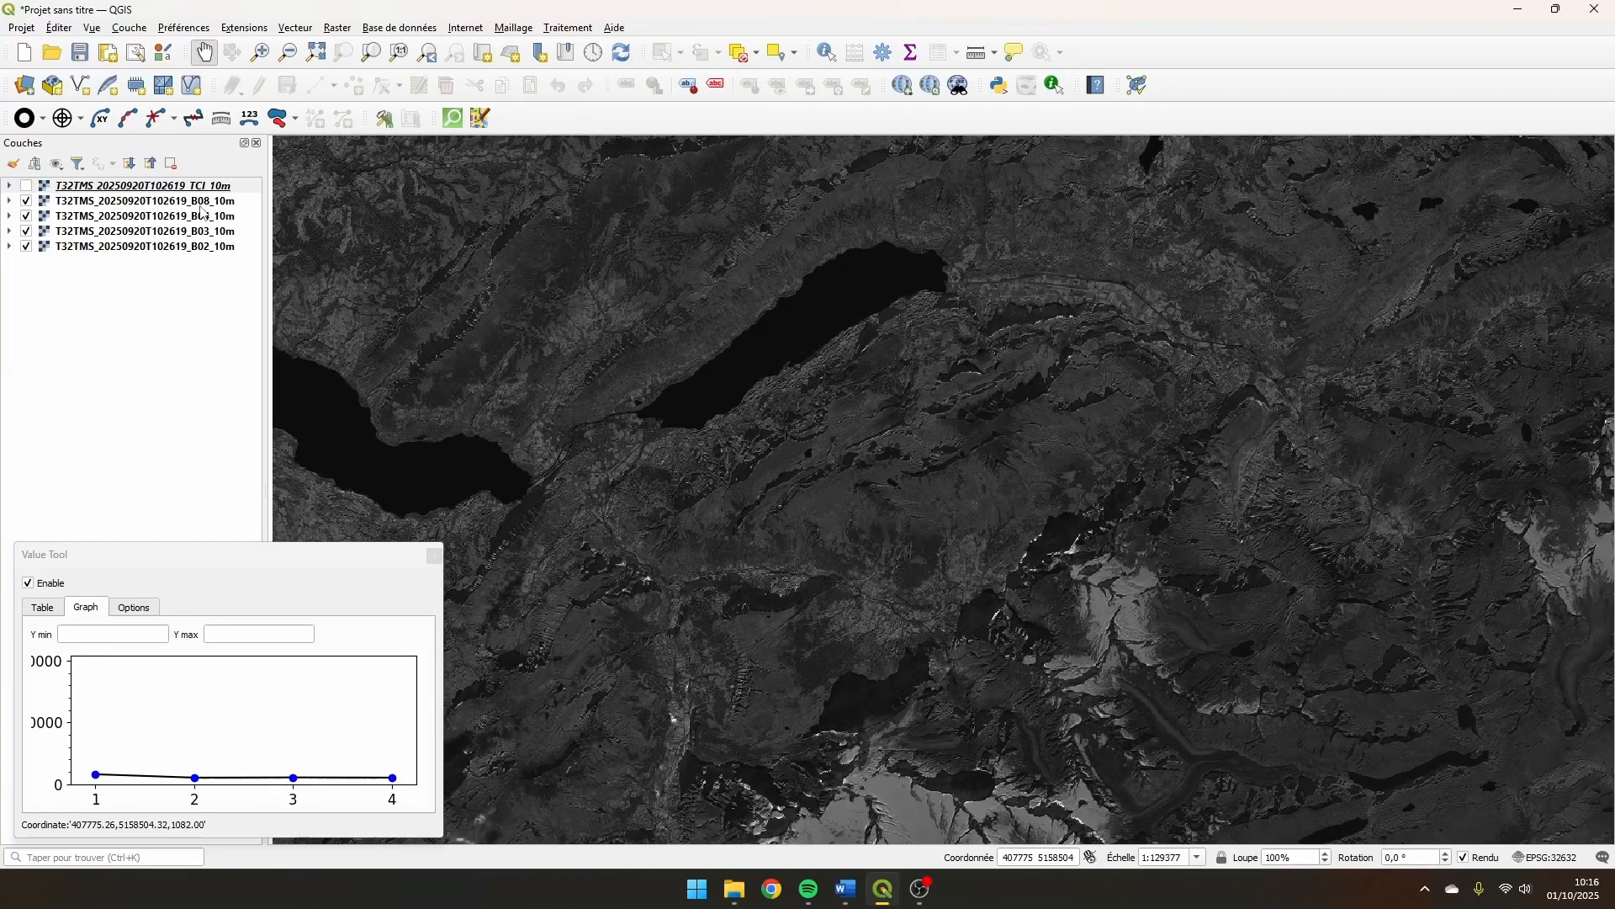
- Widen the Layer column in the Value Tool options and review the order of the active bands
click(138, 609)
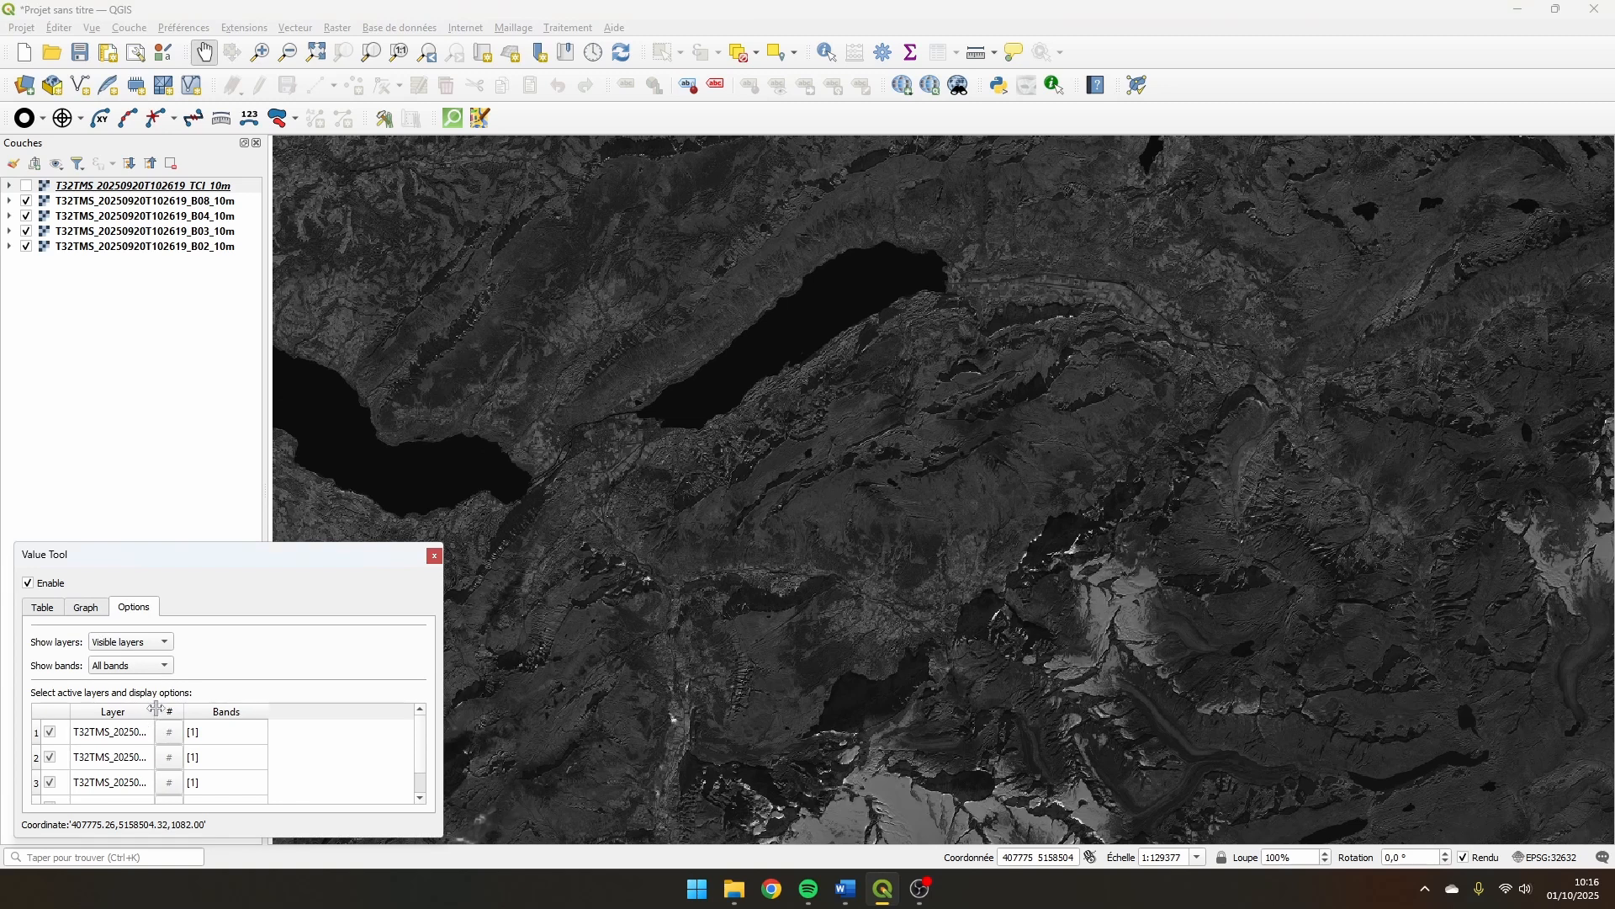
drag(156, 709, 284, 712)
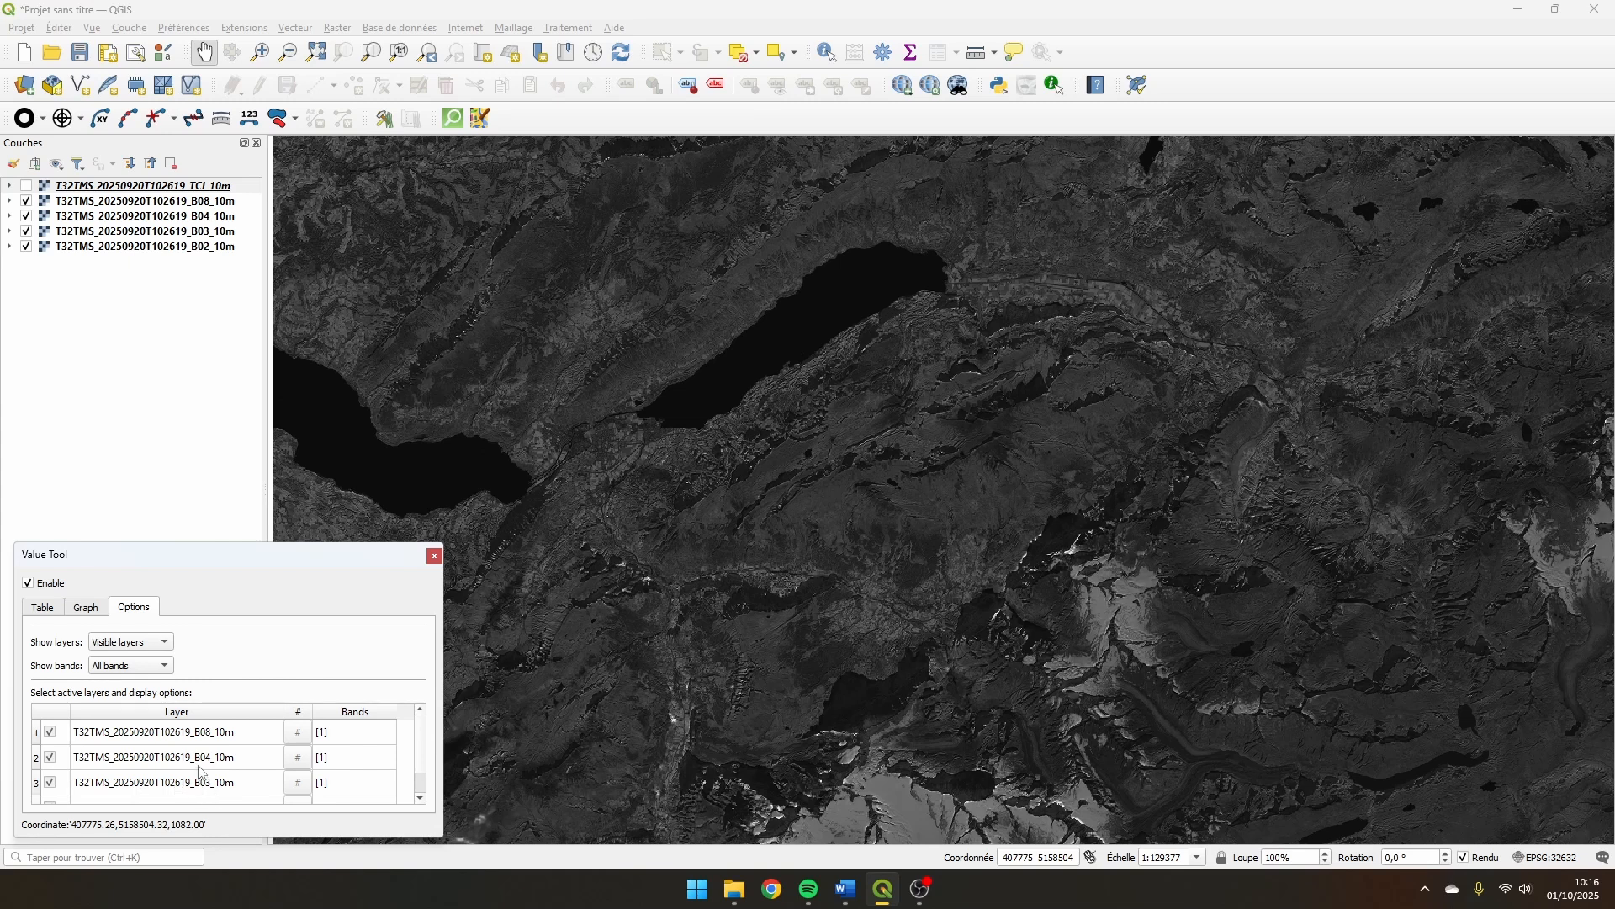
scroll(200, 772, down, 1)
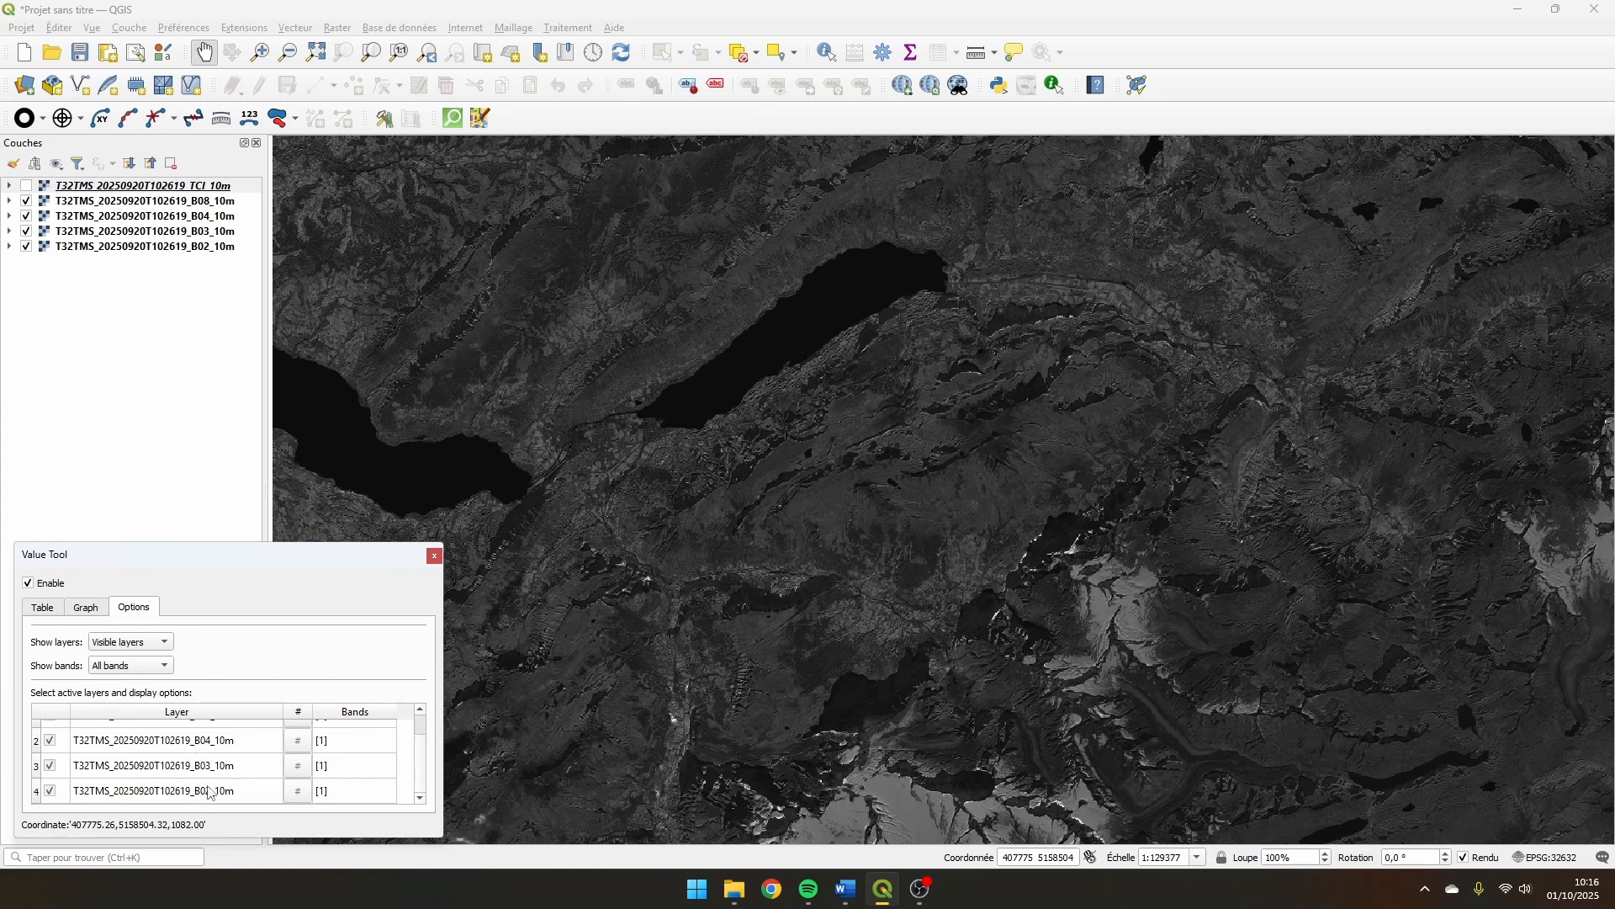
- Display the TCI layer again and examine the Value Tool graph over mountains, vegetation, lake shore and built-up areas
click(83, 621)
click(27, 186)
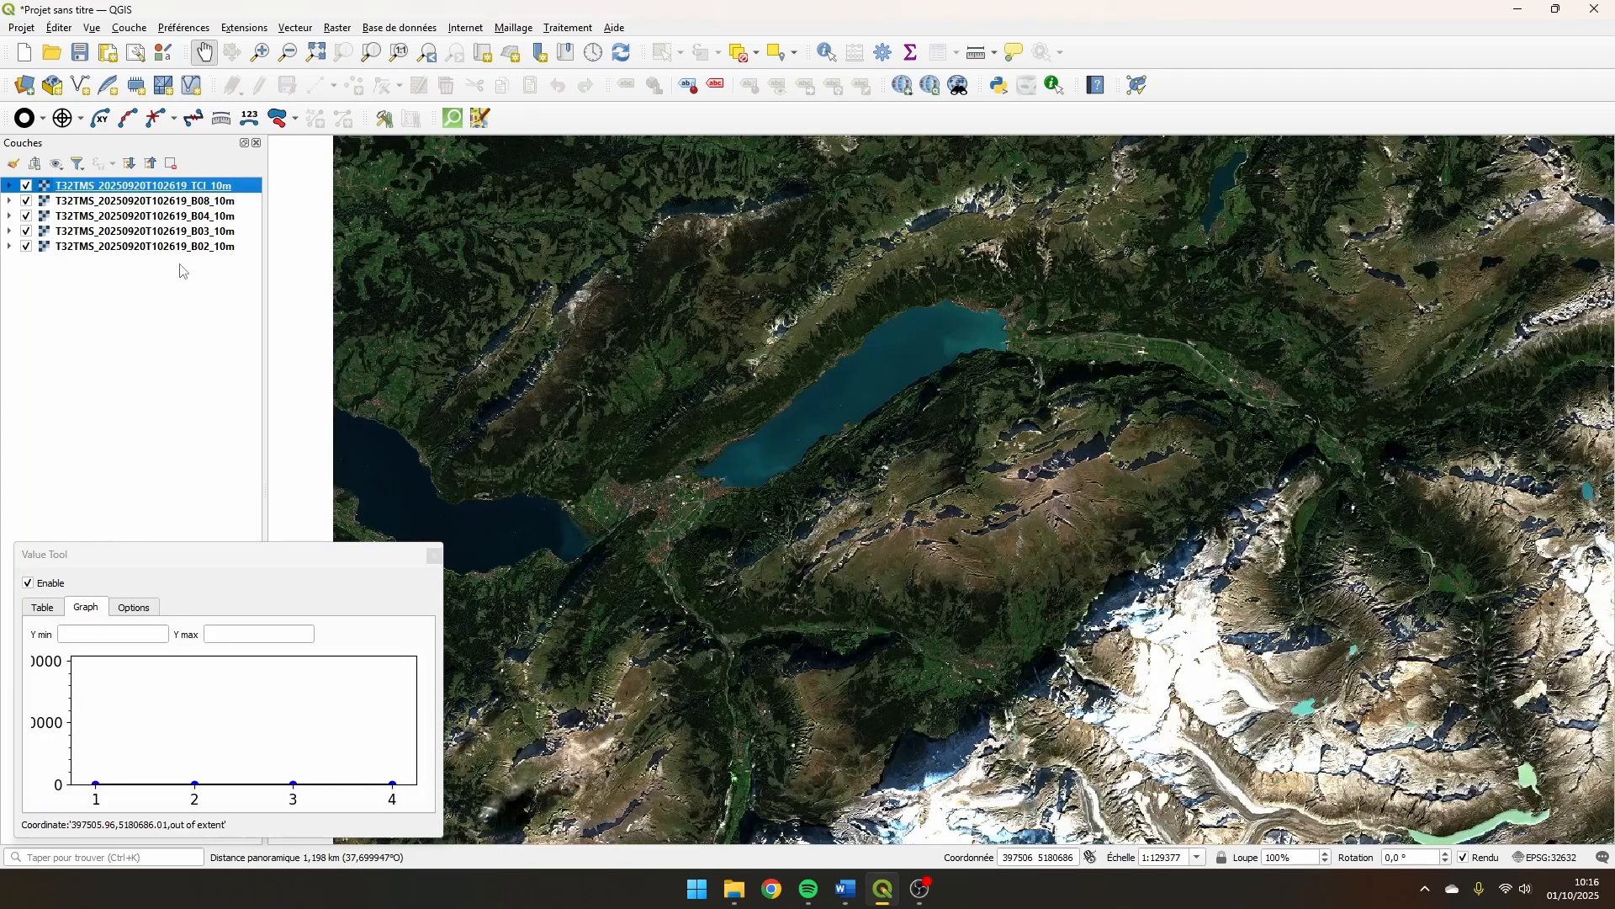
drag(800, 584, 690, 375)
drag(826, 536, 766, 447)
drag(708, 653, 827, 544)
scroll(827, 544, up, 3)
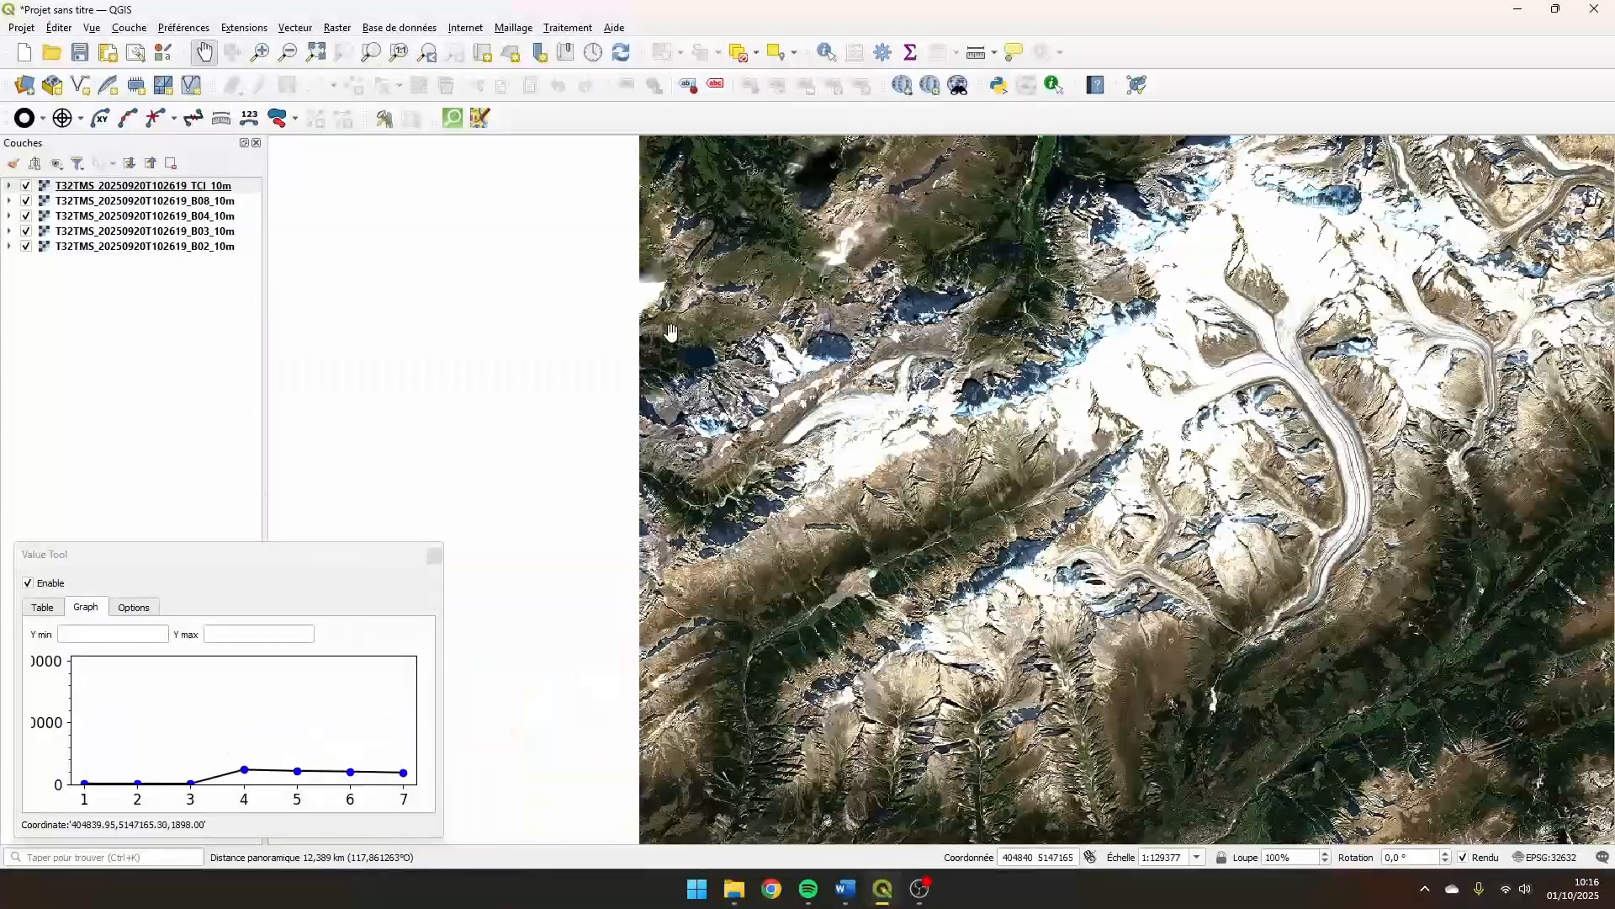
scroll(940, 521, up, 2)
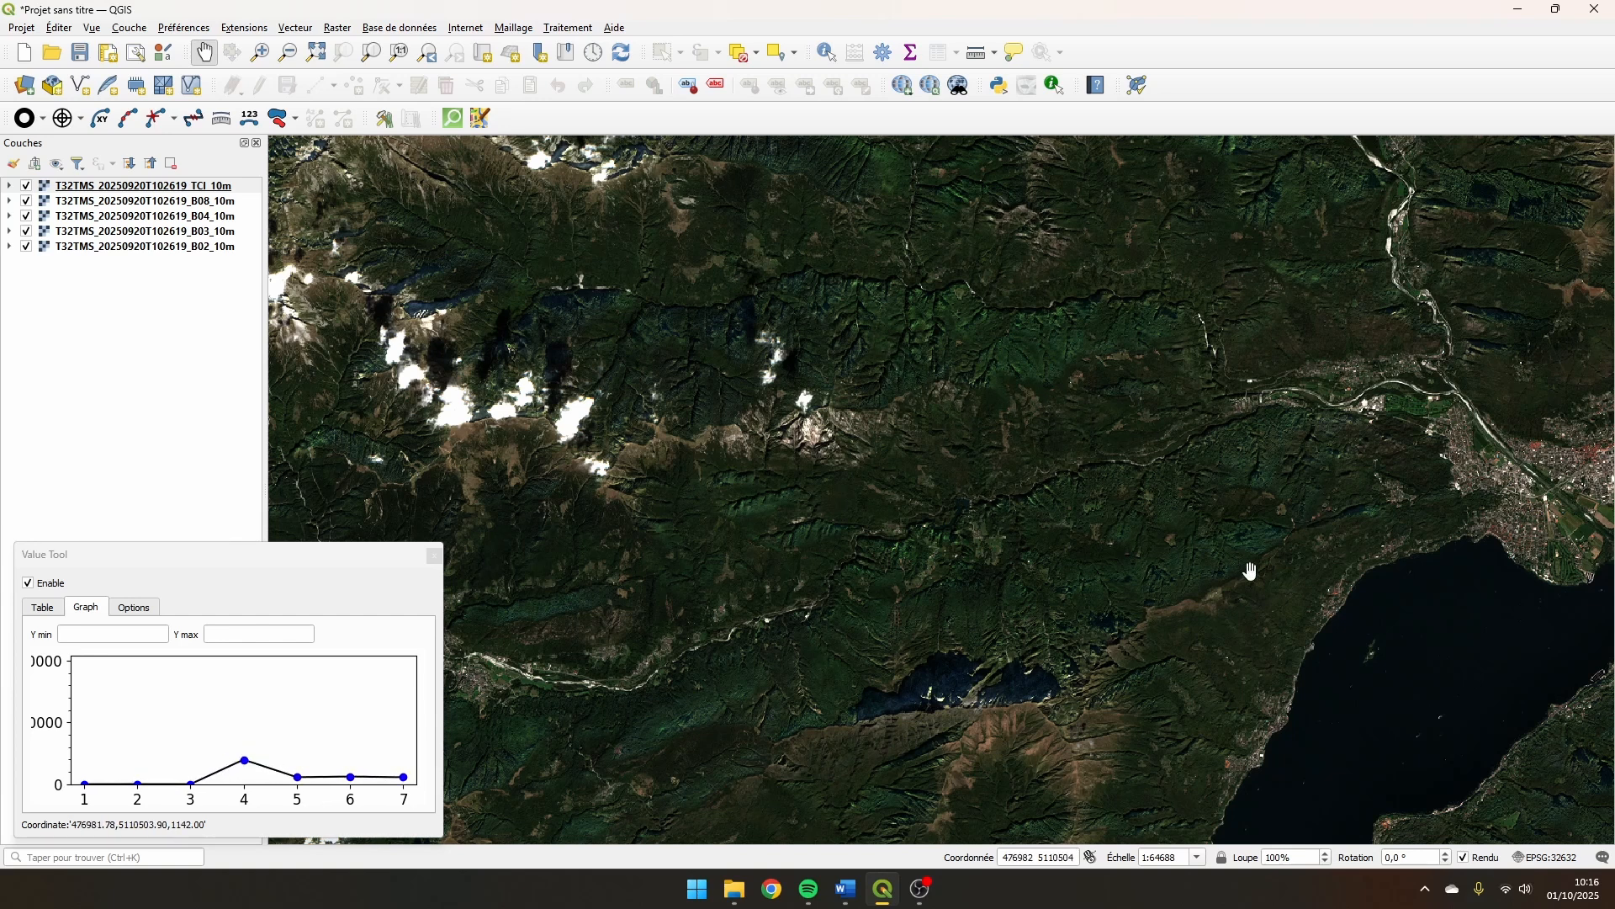
drag(1204, 323, 962, 447)
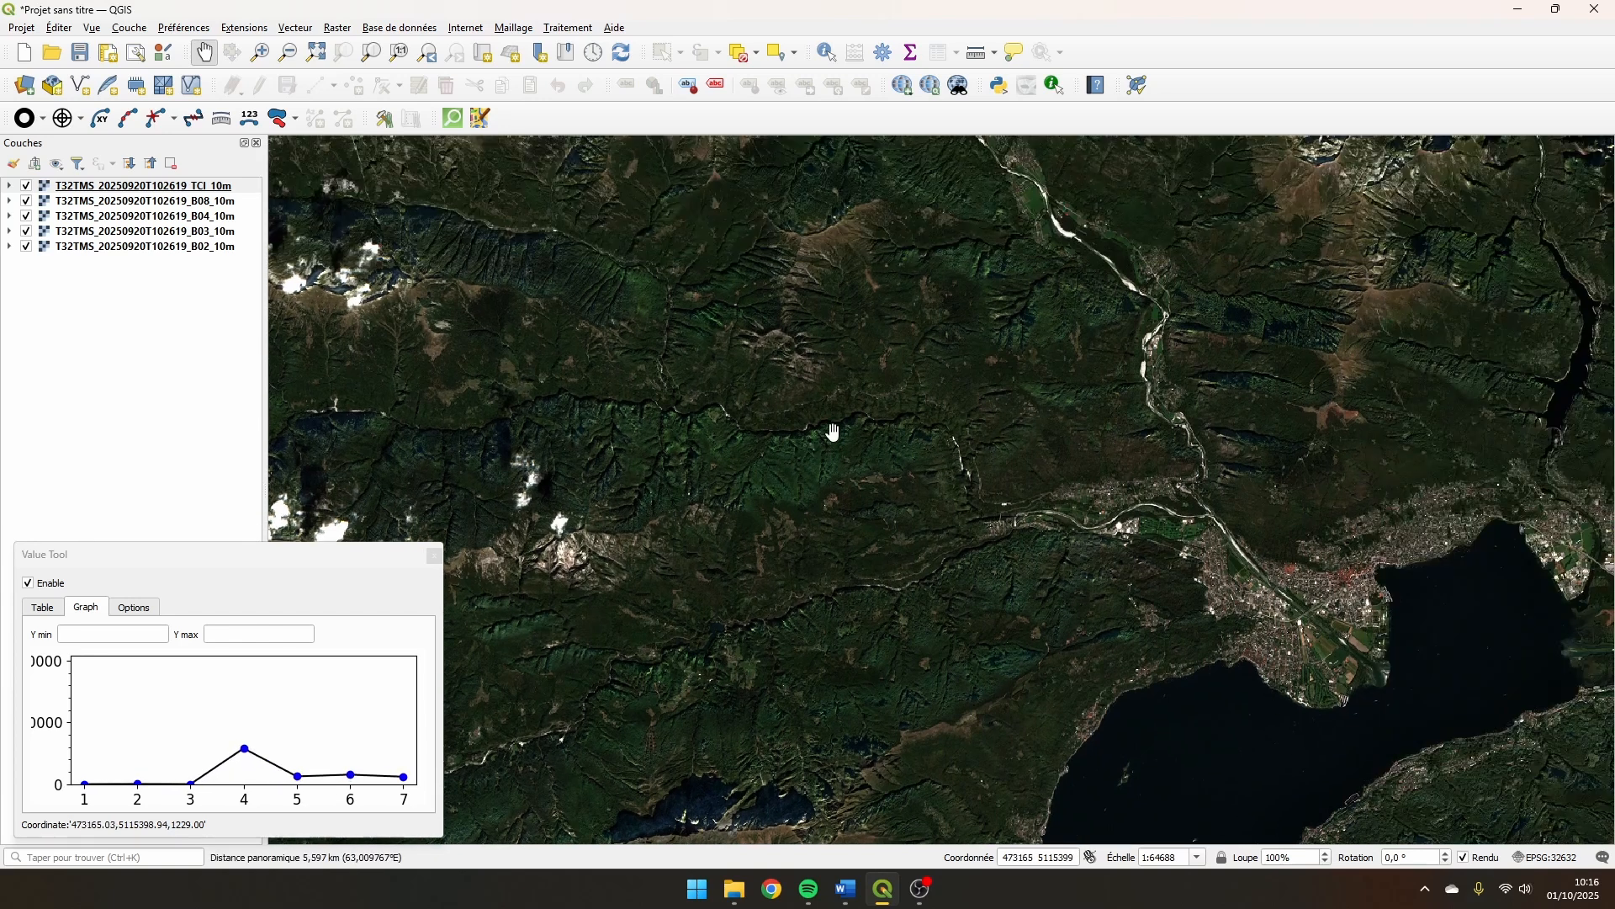
drag(984, 352, 891, 444)
scroll(1209, 751, up, 3)
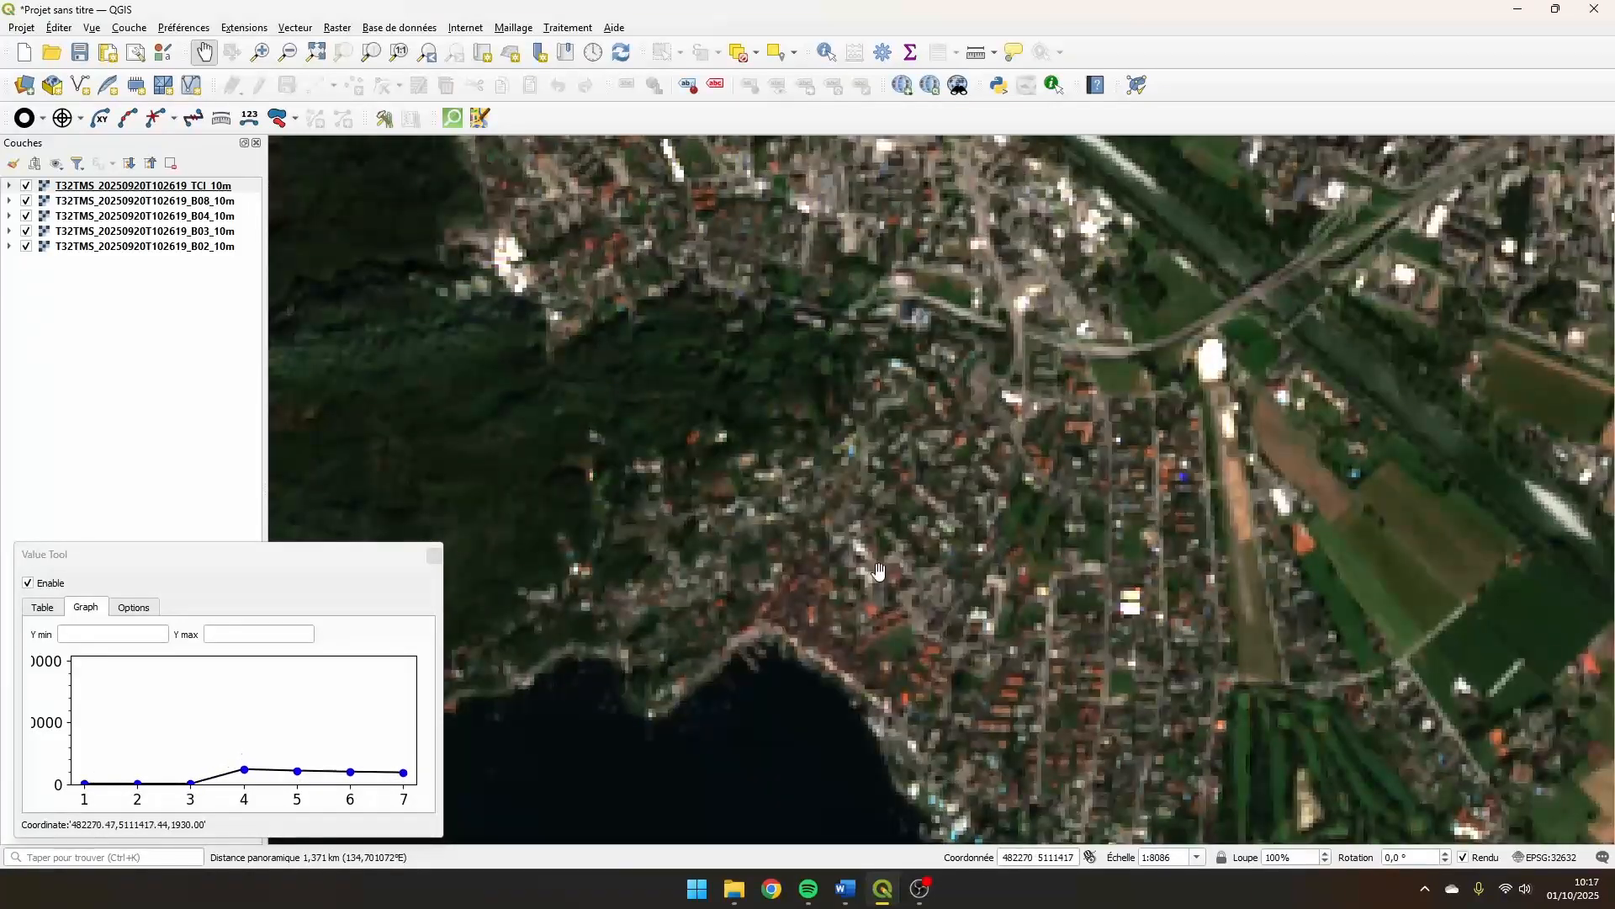
drag(1244, 594, 1095, 533)
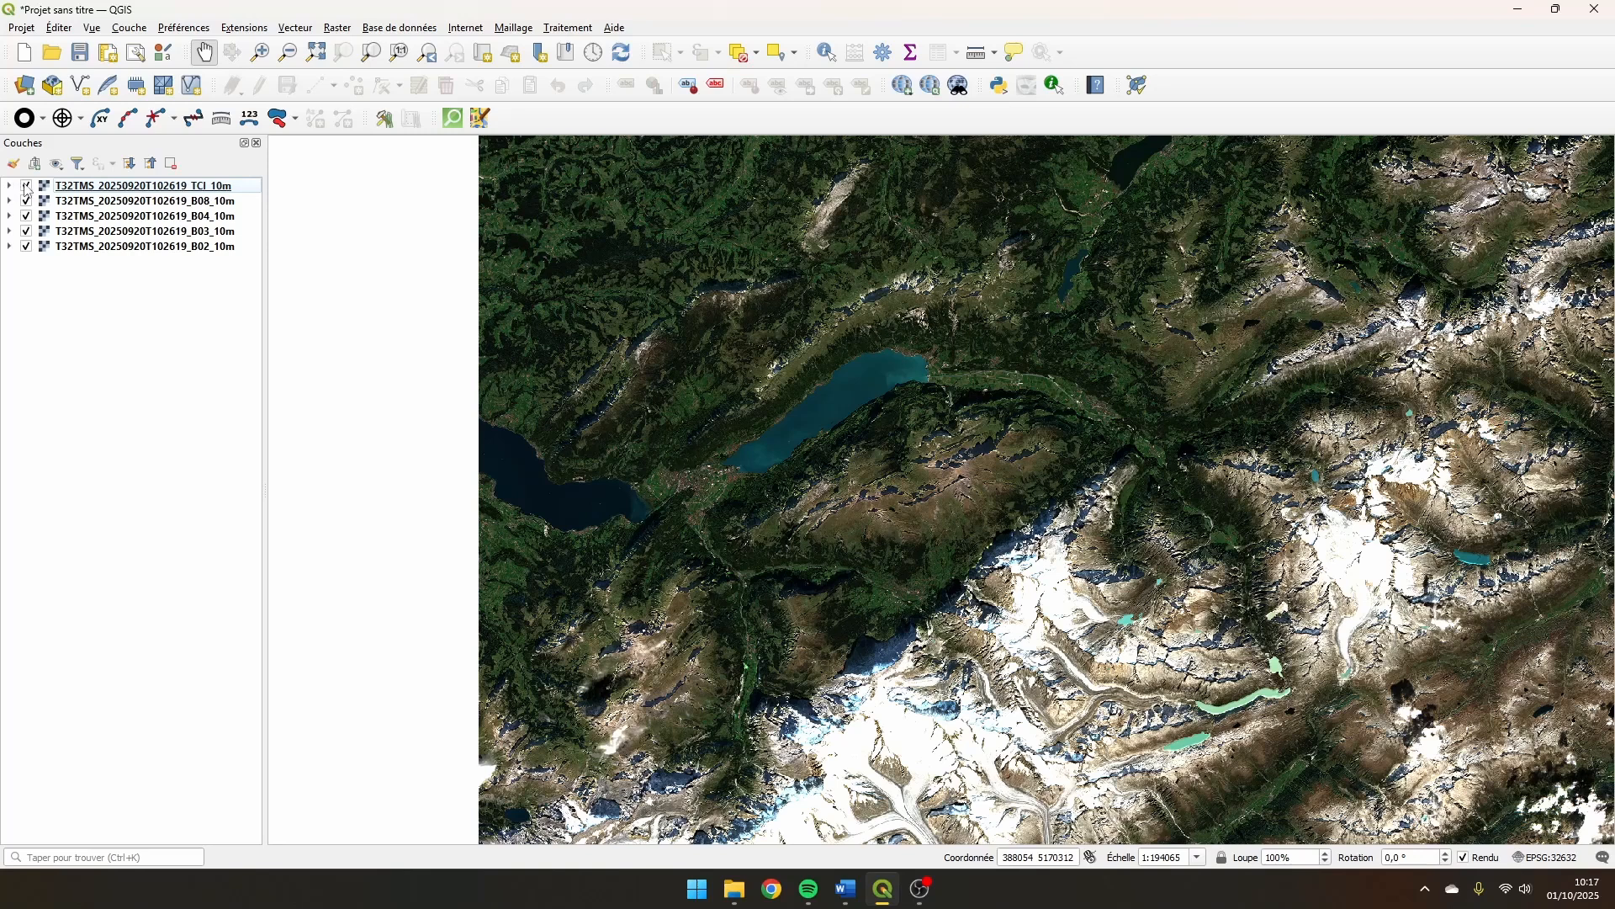
- Hide the TCI layer and start a virtual raster with the B02, B03, B04 and B08 10 m layers as inputs
click(26, 186)
click(337, 29)
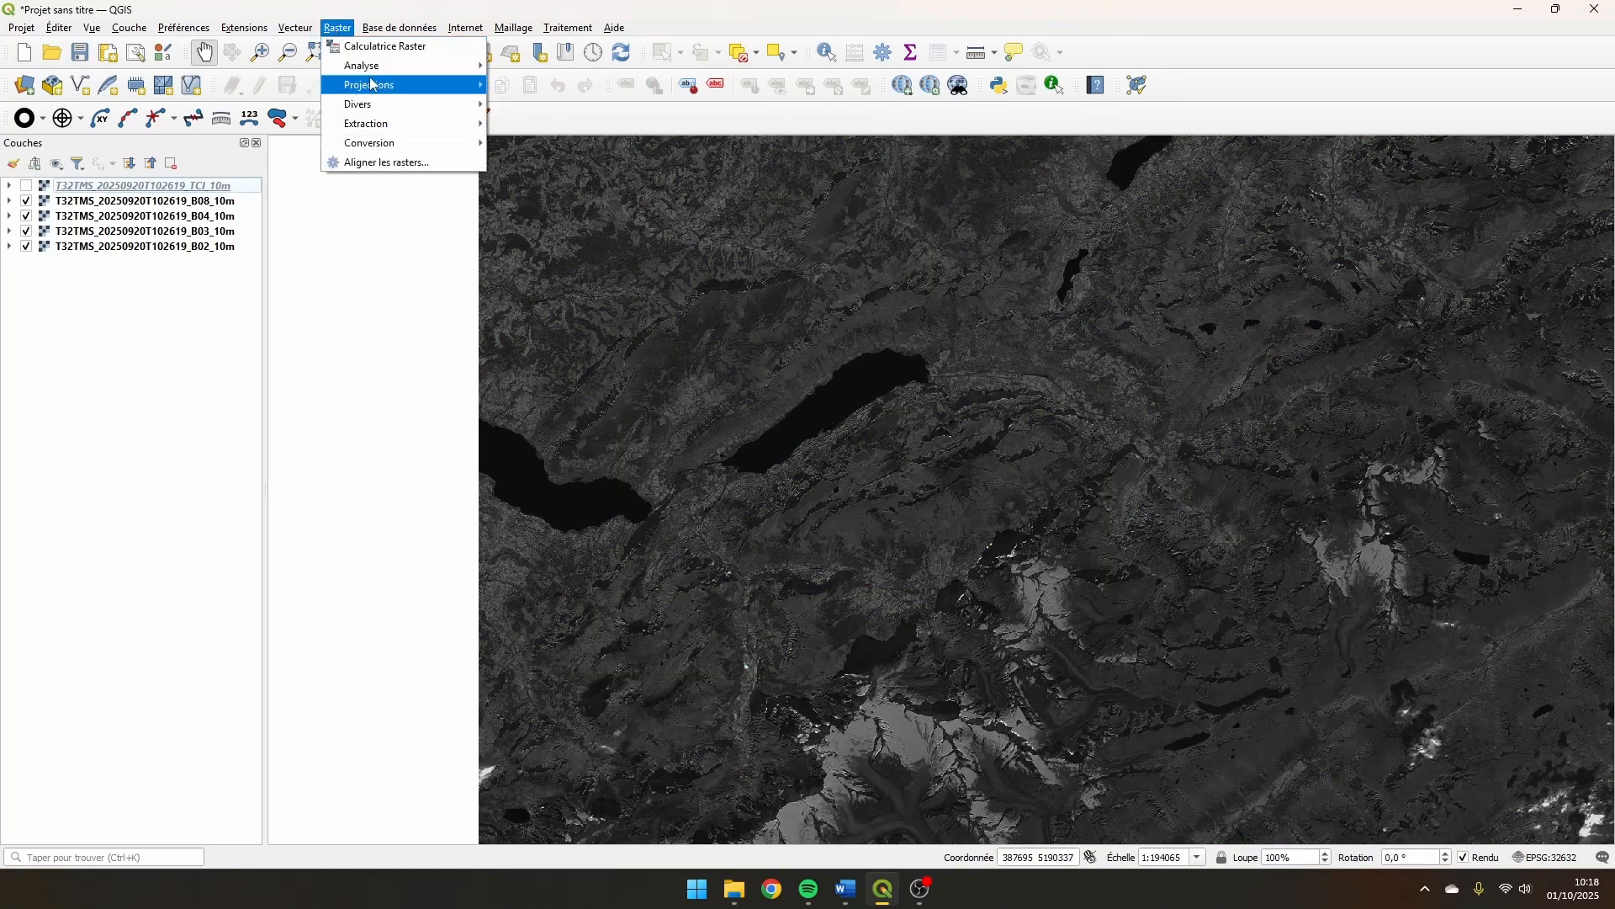
mouse_move(385, 85)
click(568, 105)
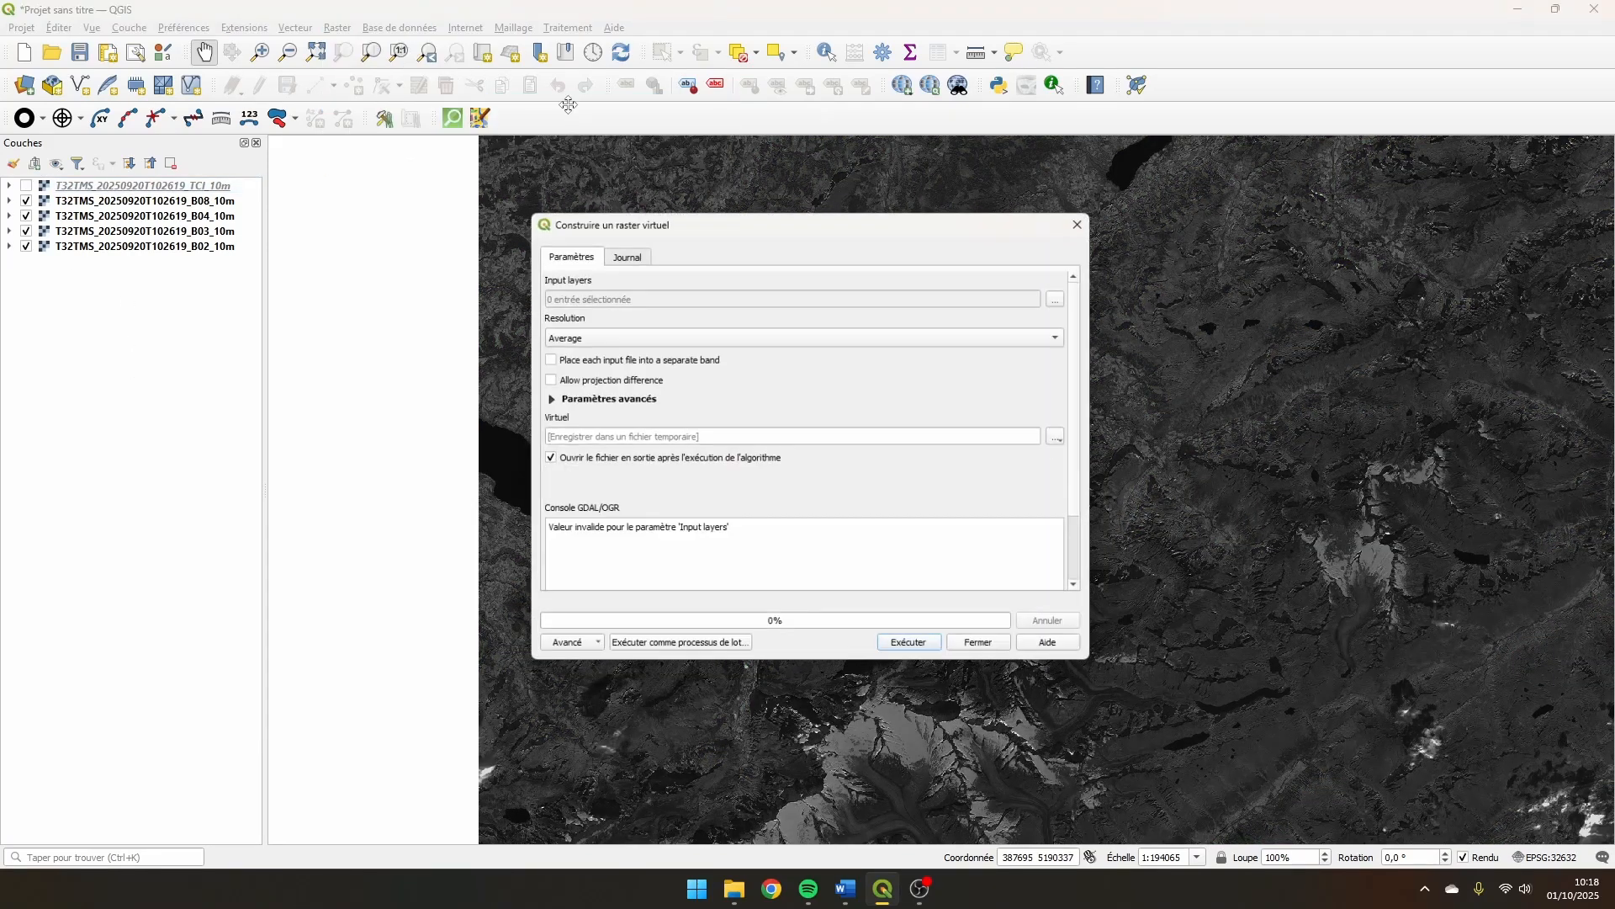
click(1067, 297)
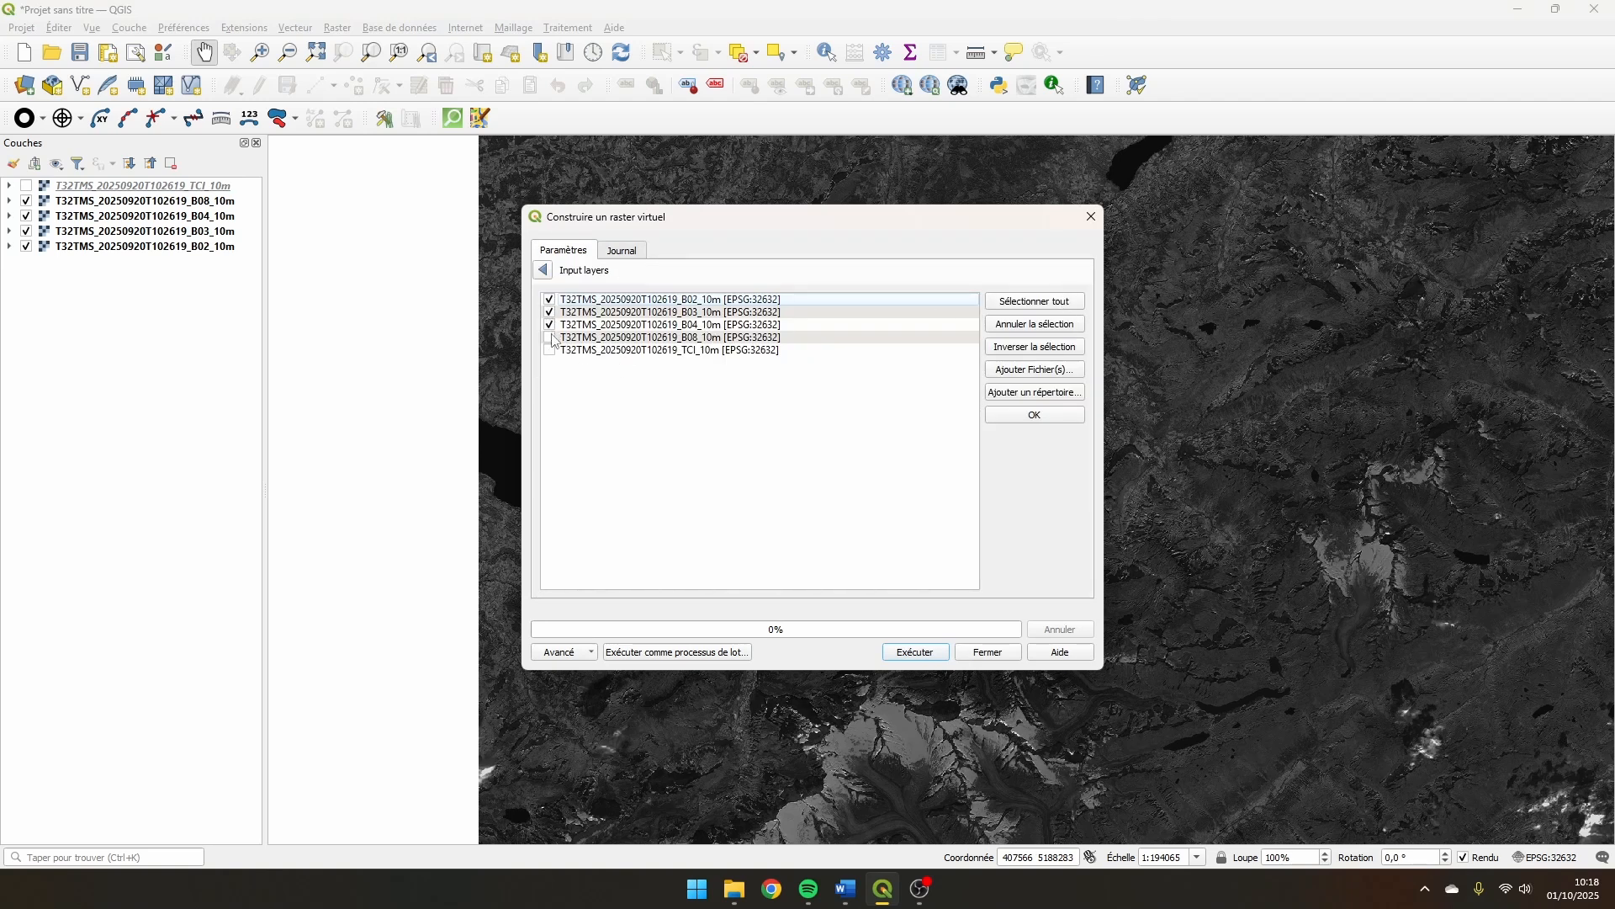
click(544, 270)
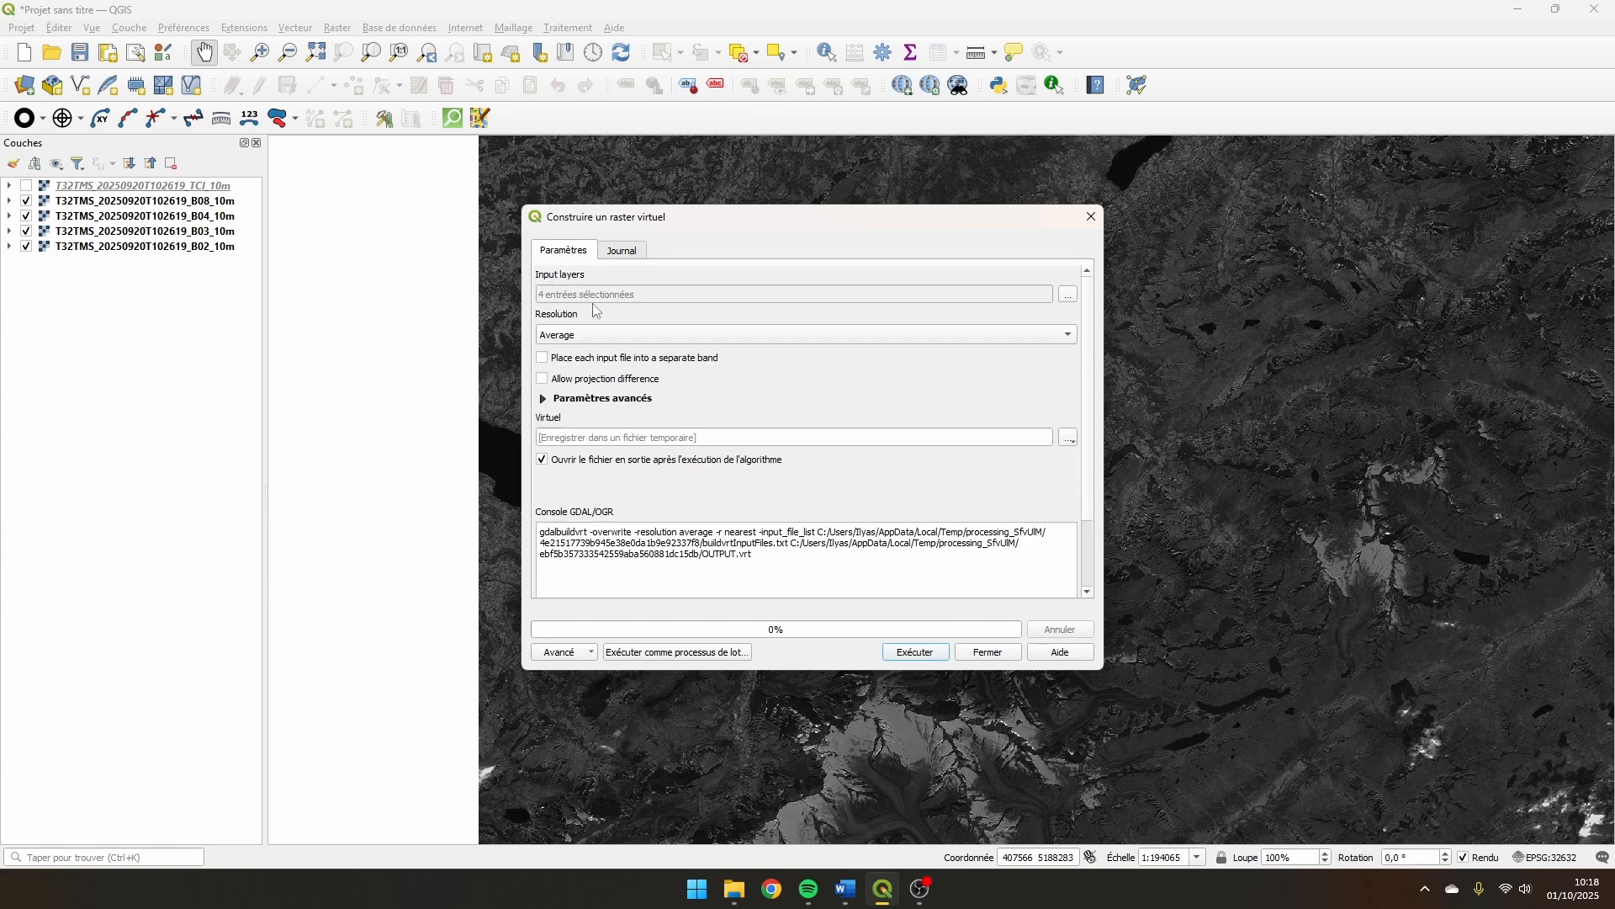
- Build the virtual raster at Highest resolution with each input file in a separate band, saved to a temporary file
click(580, 335)
click(579, 347)
click(564, 362)
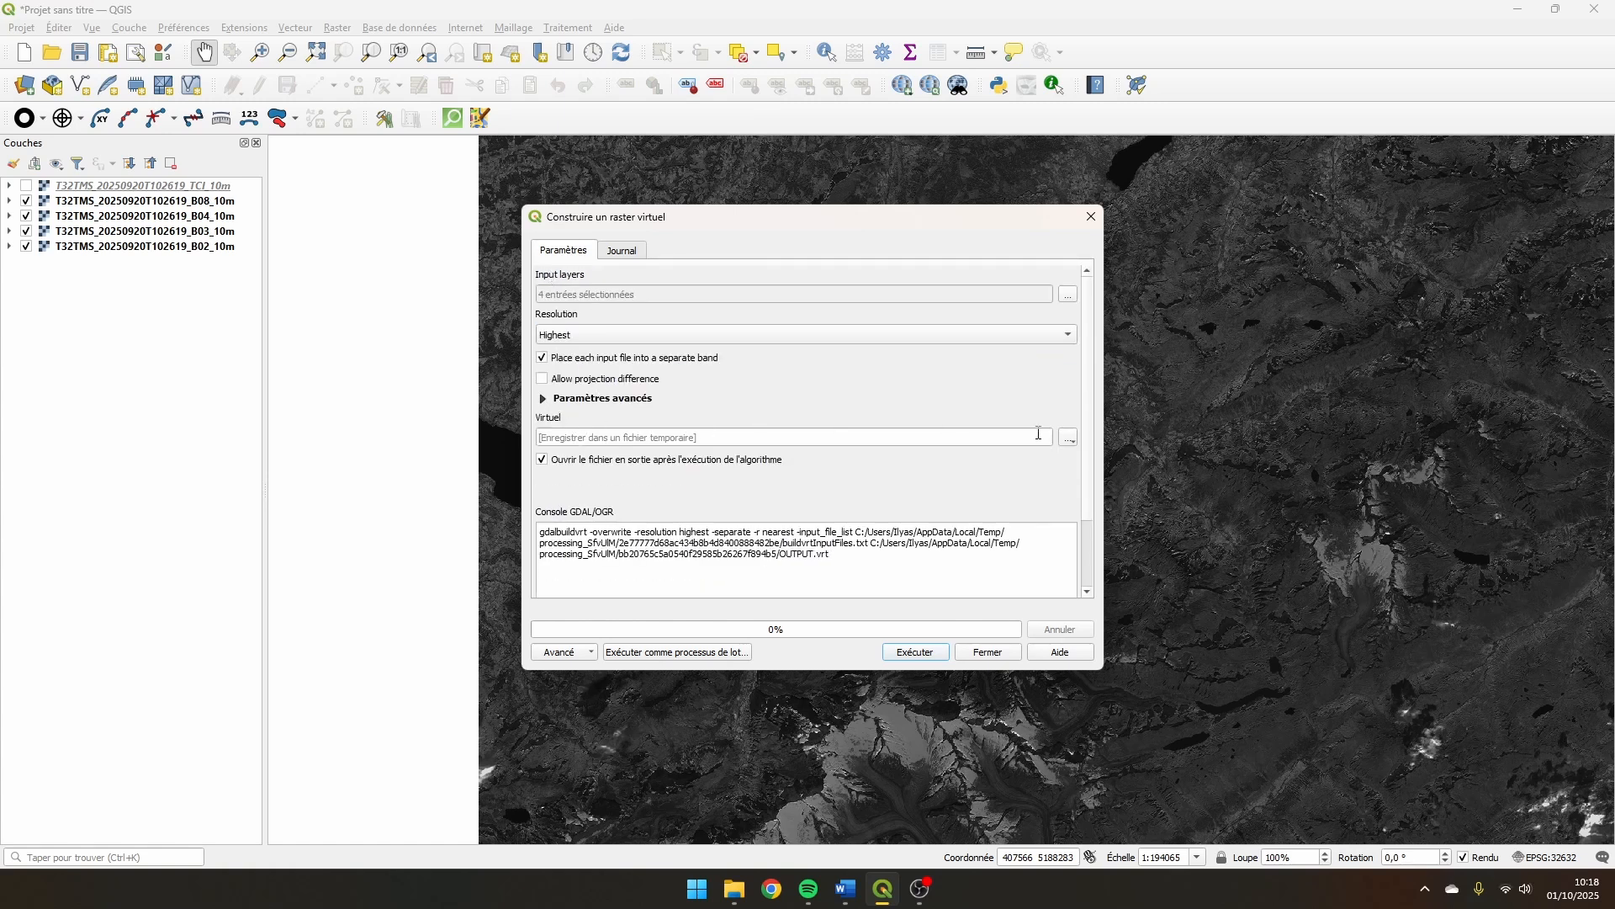
click(1068, 437)
click(1077, 456)
click(916, 652)
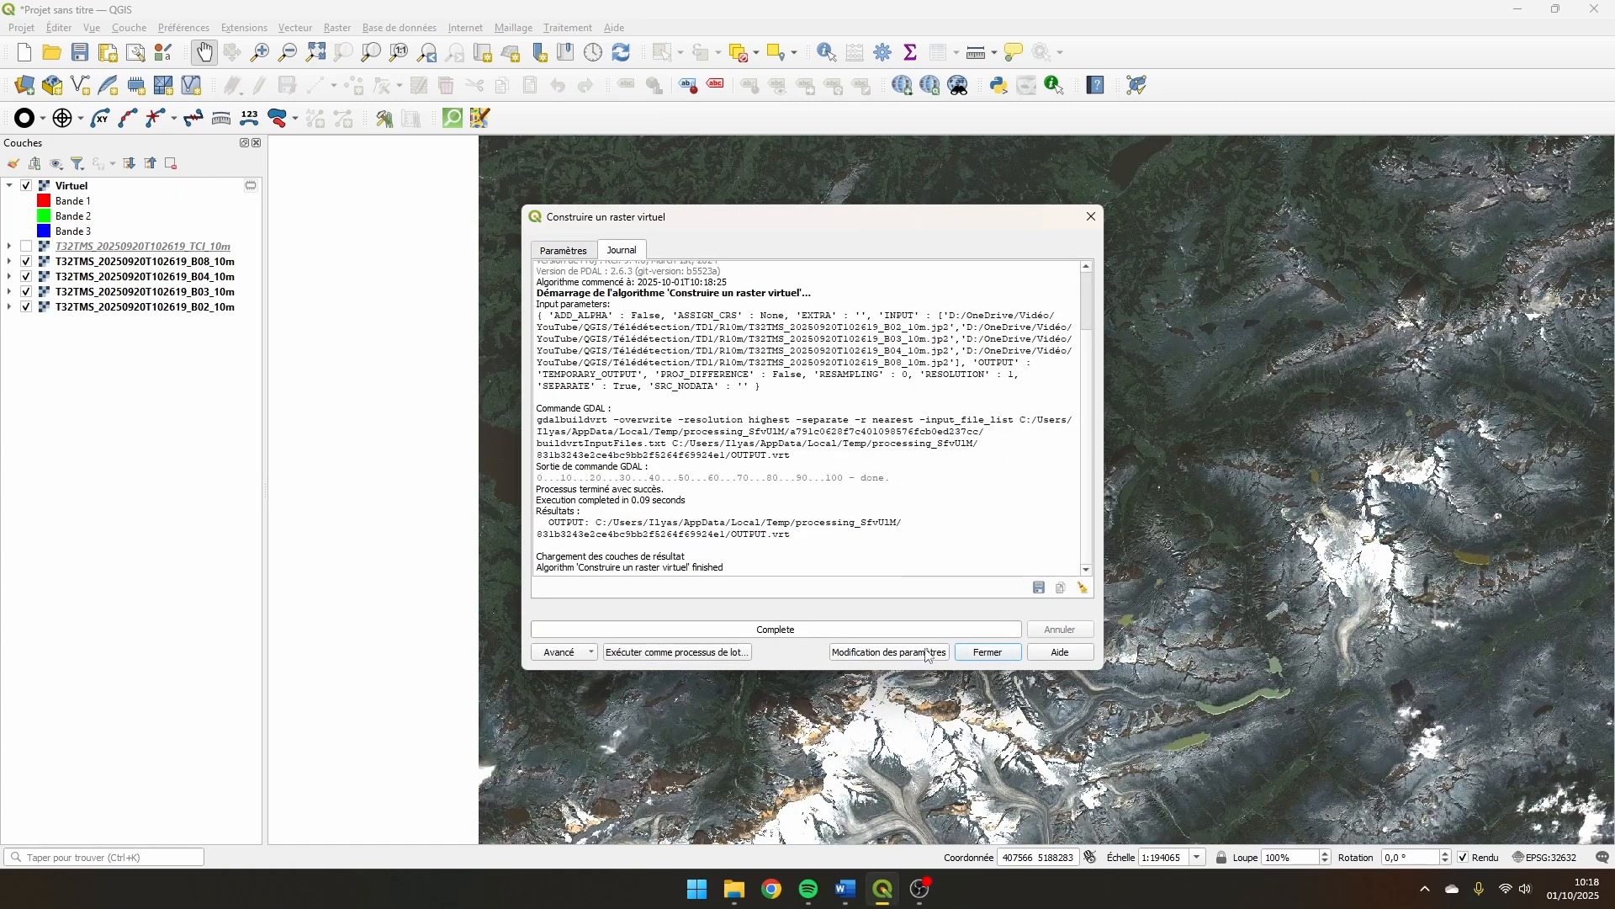
click(991, 653)
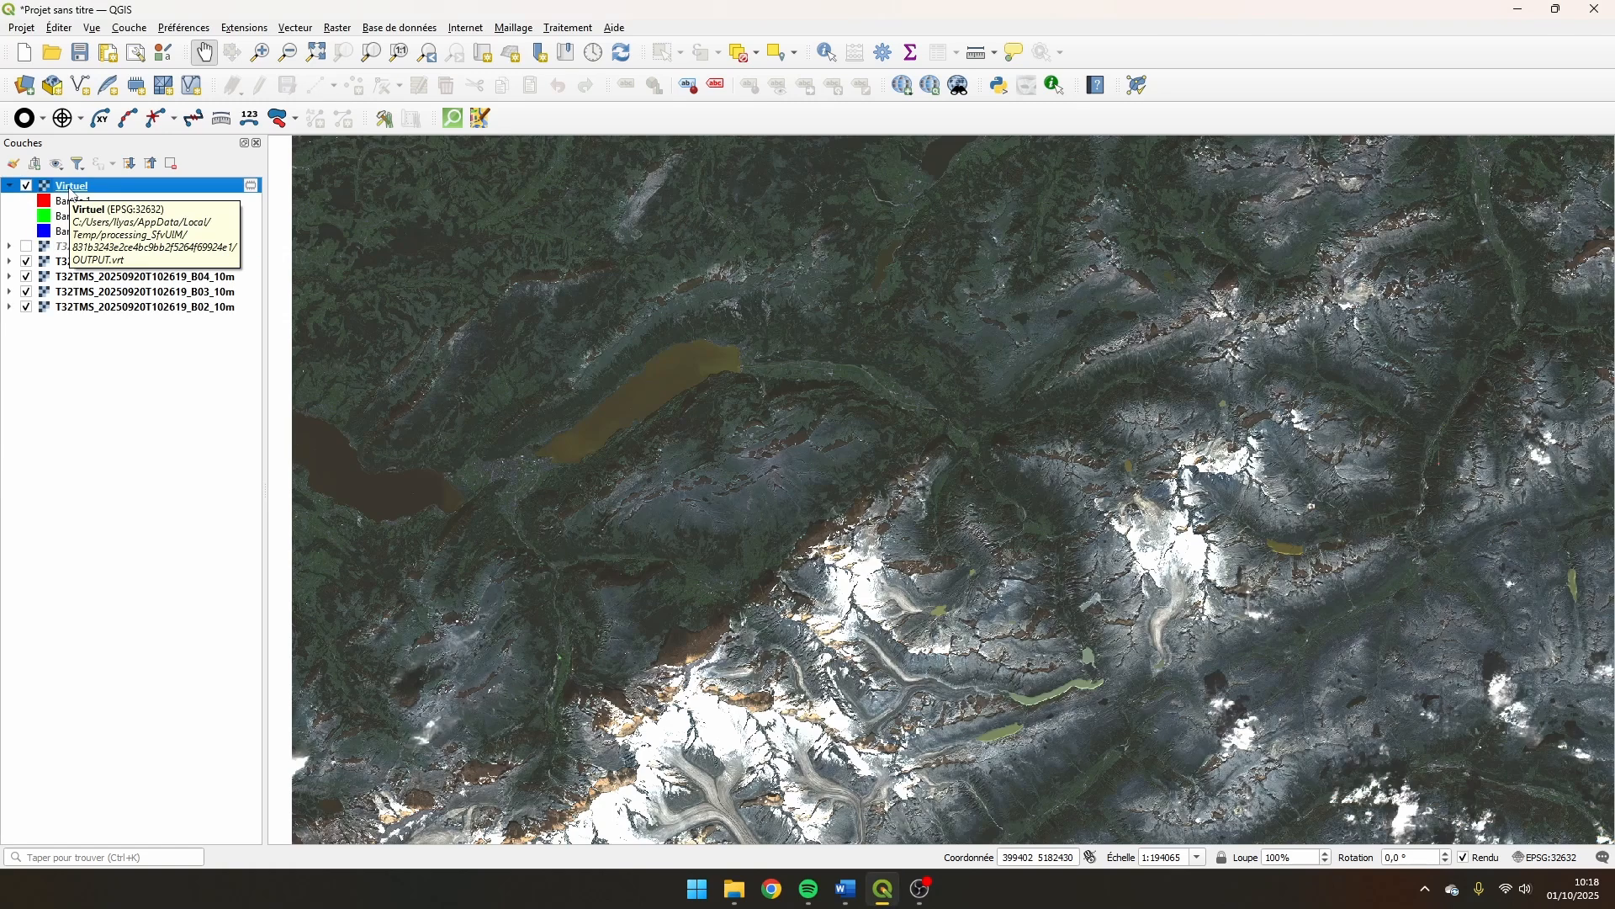
- Style the Virtuel layer in natural colours, with Bande 3 as red and Bande 1 as blue
click(12, 163)
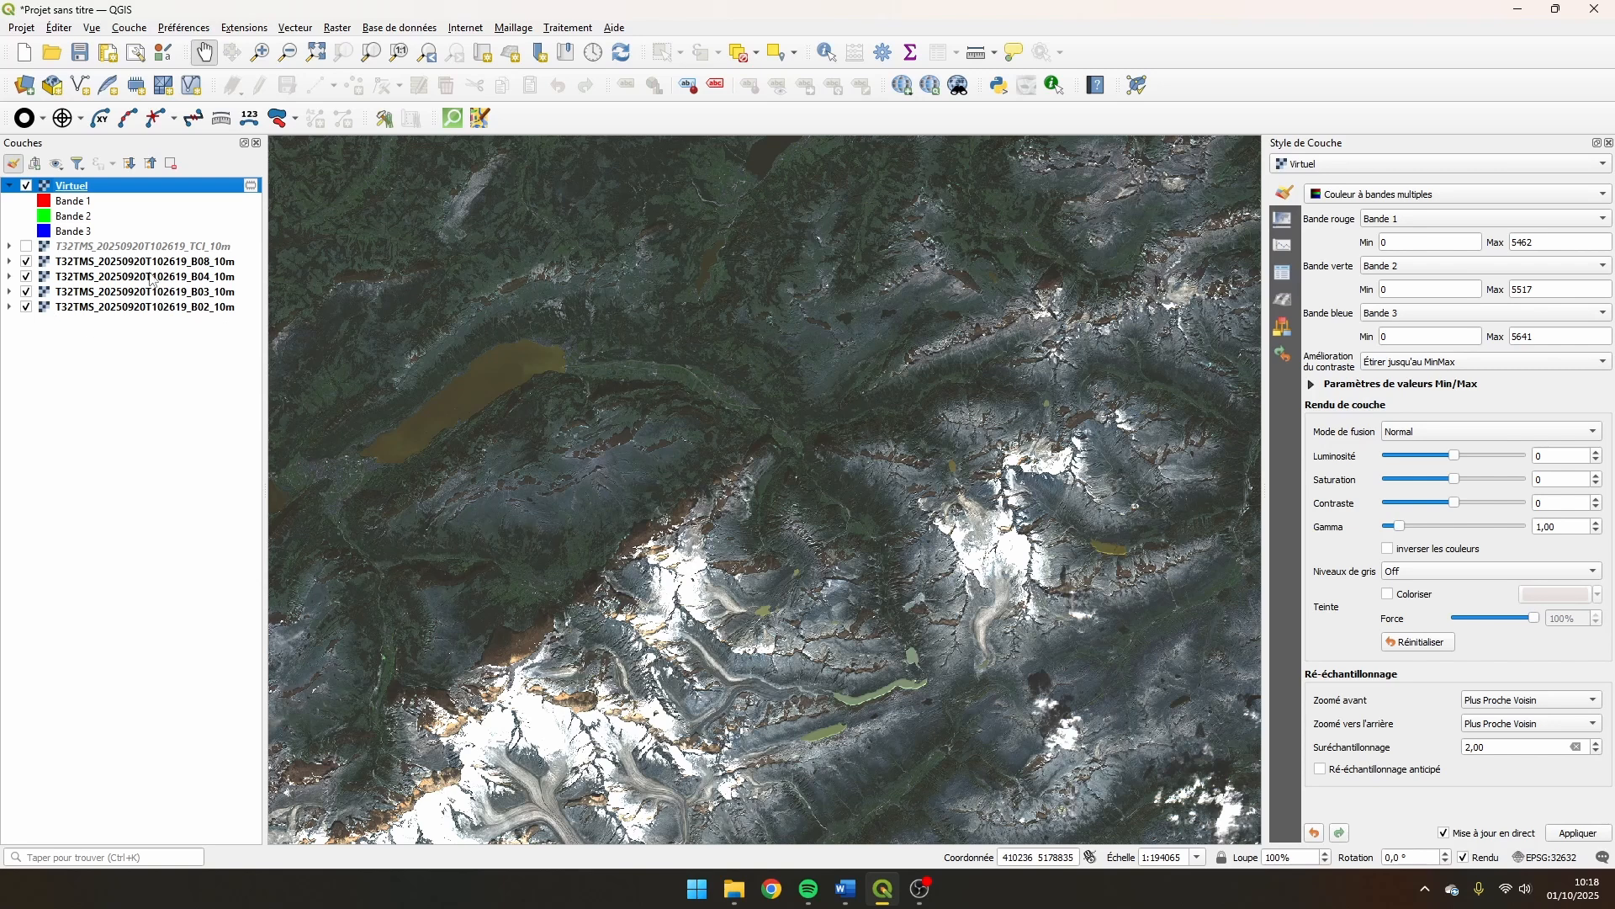
click(1401, 322)
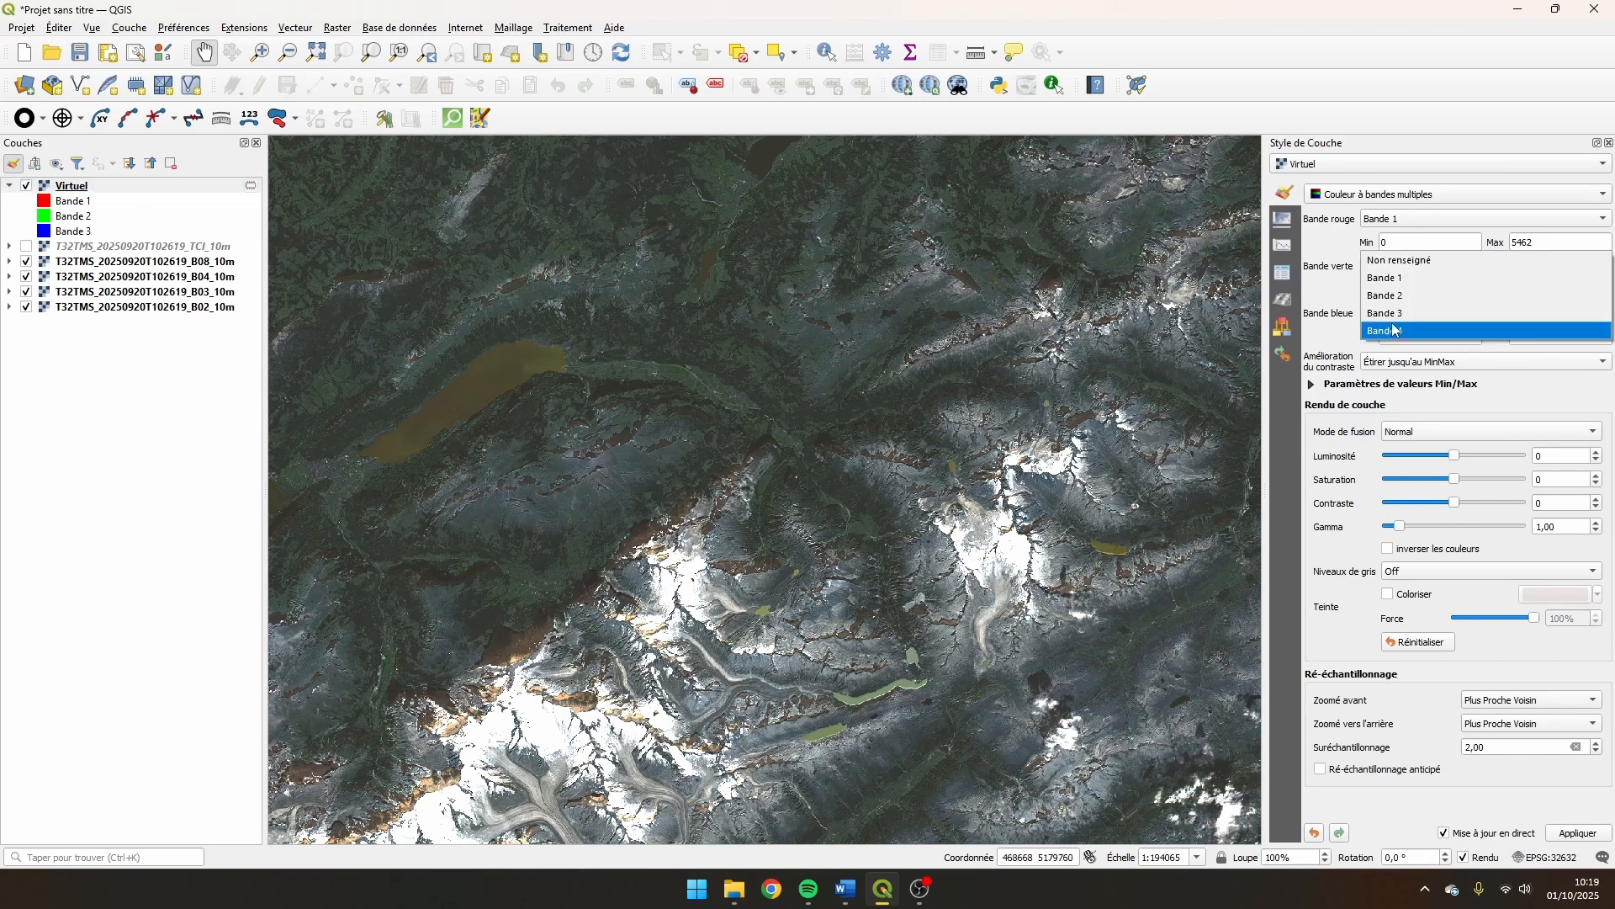
click(1394, 285)
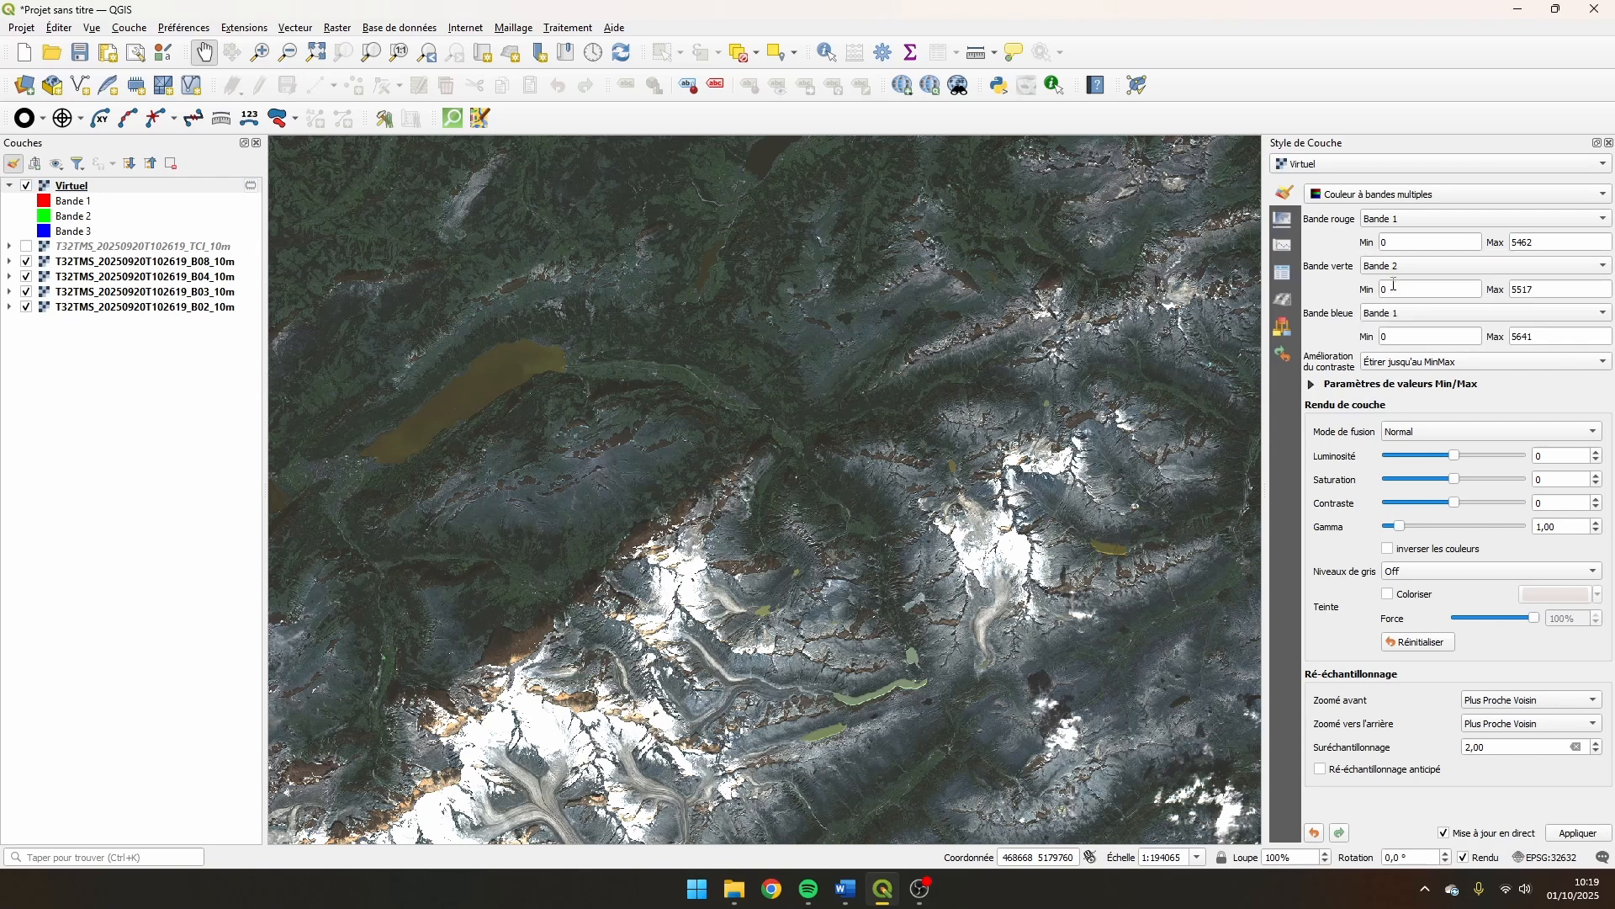
click(1396, 221)
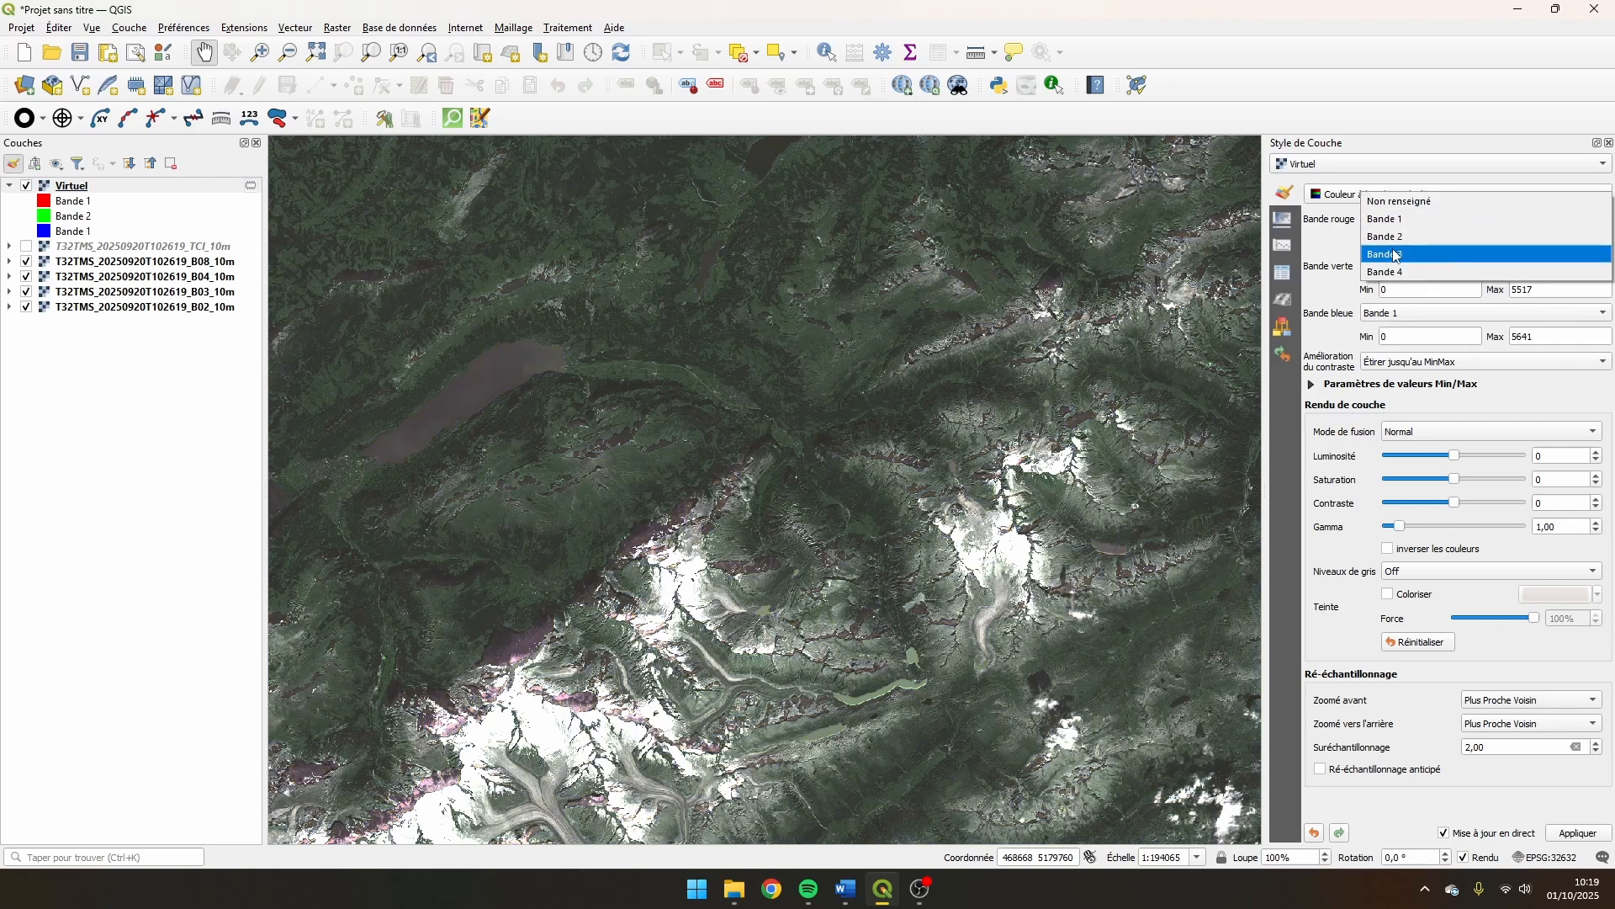
click(1396, 256)
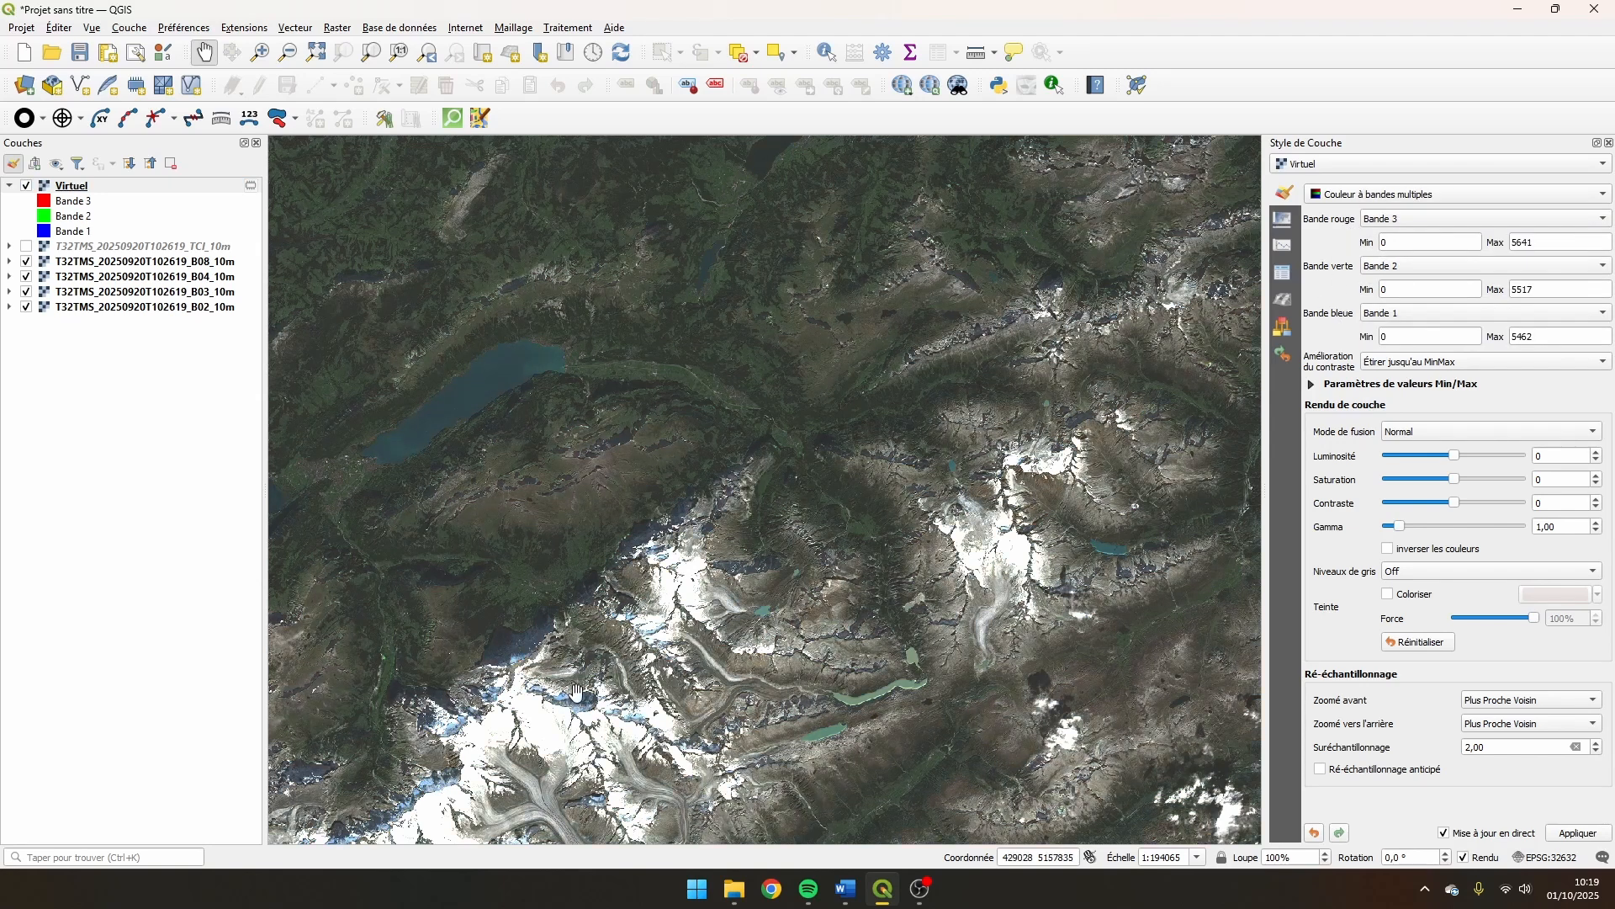
drag(575, 693, 767, 593)
scroll(804, 562, down, 1)
drag(857, 473, 677, 449)
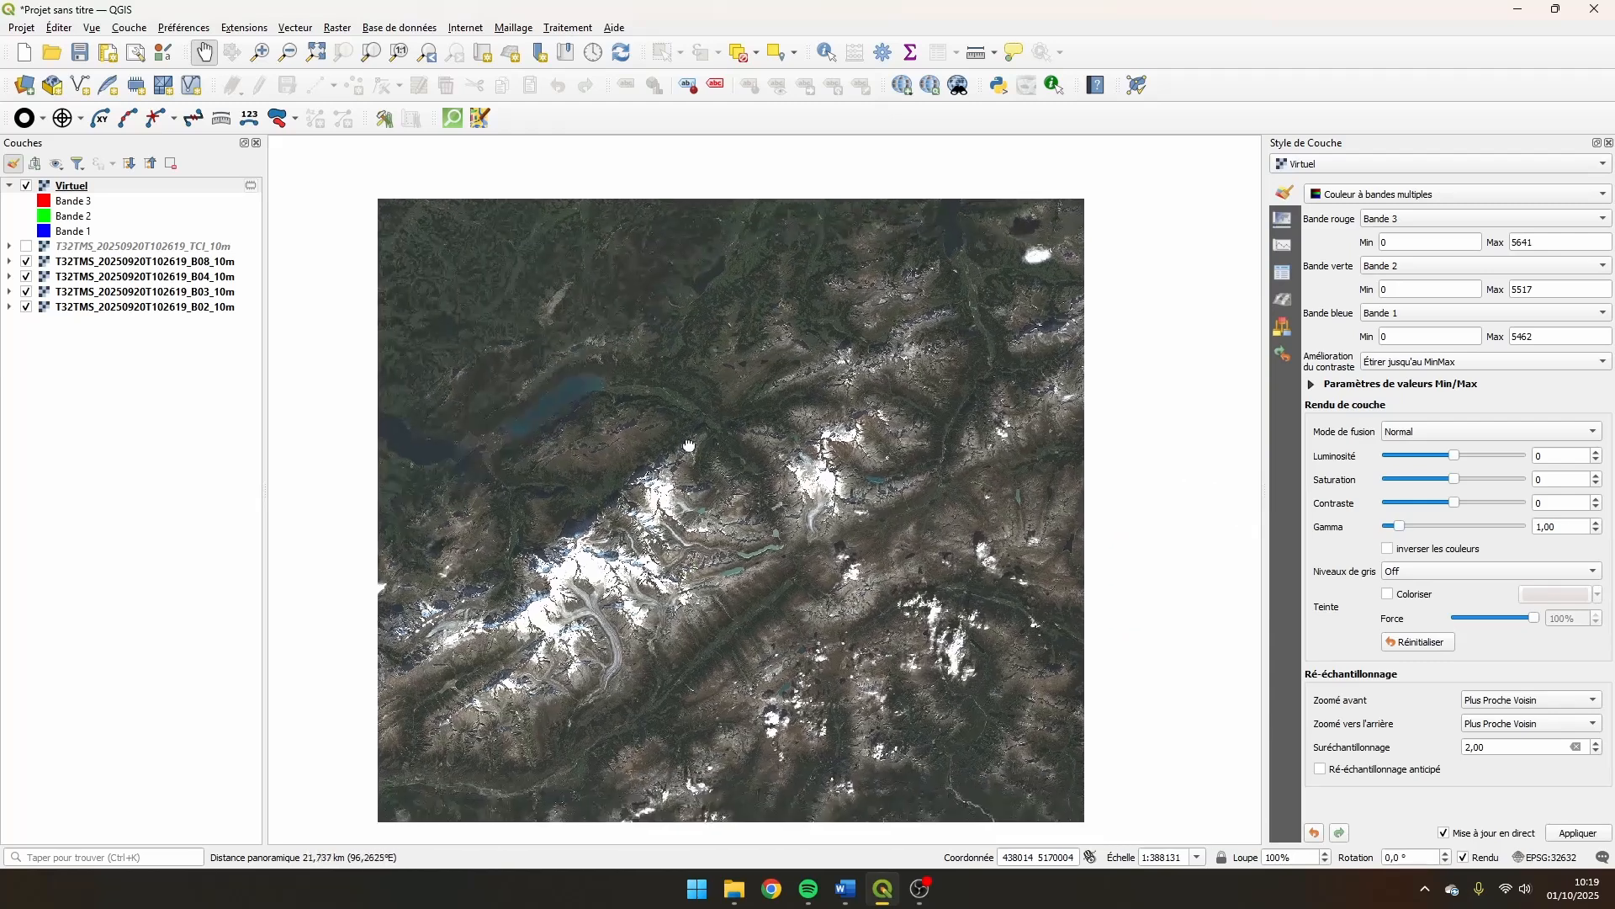
- Collapse the Virtuel legend, display the TCI layer and toggle Virtuel's visibility to compare the two images
click(10, 188)
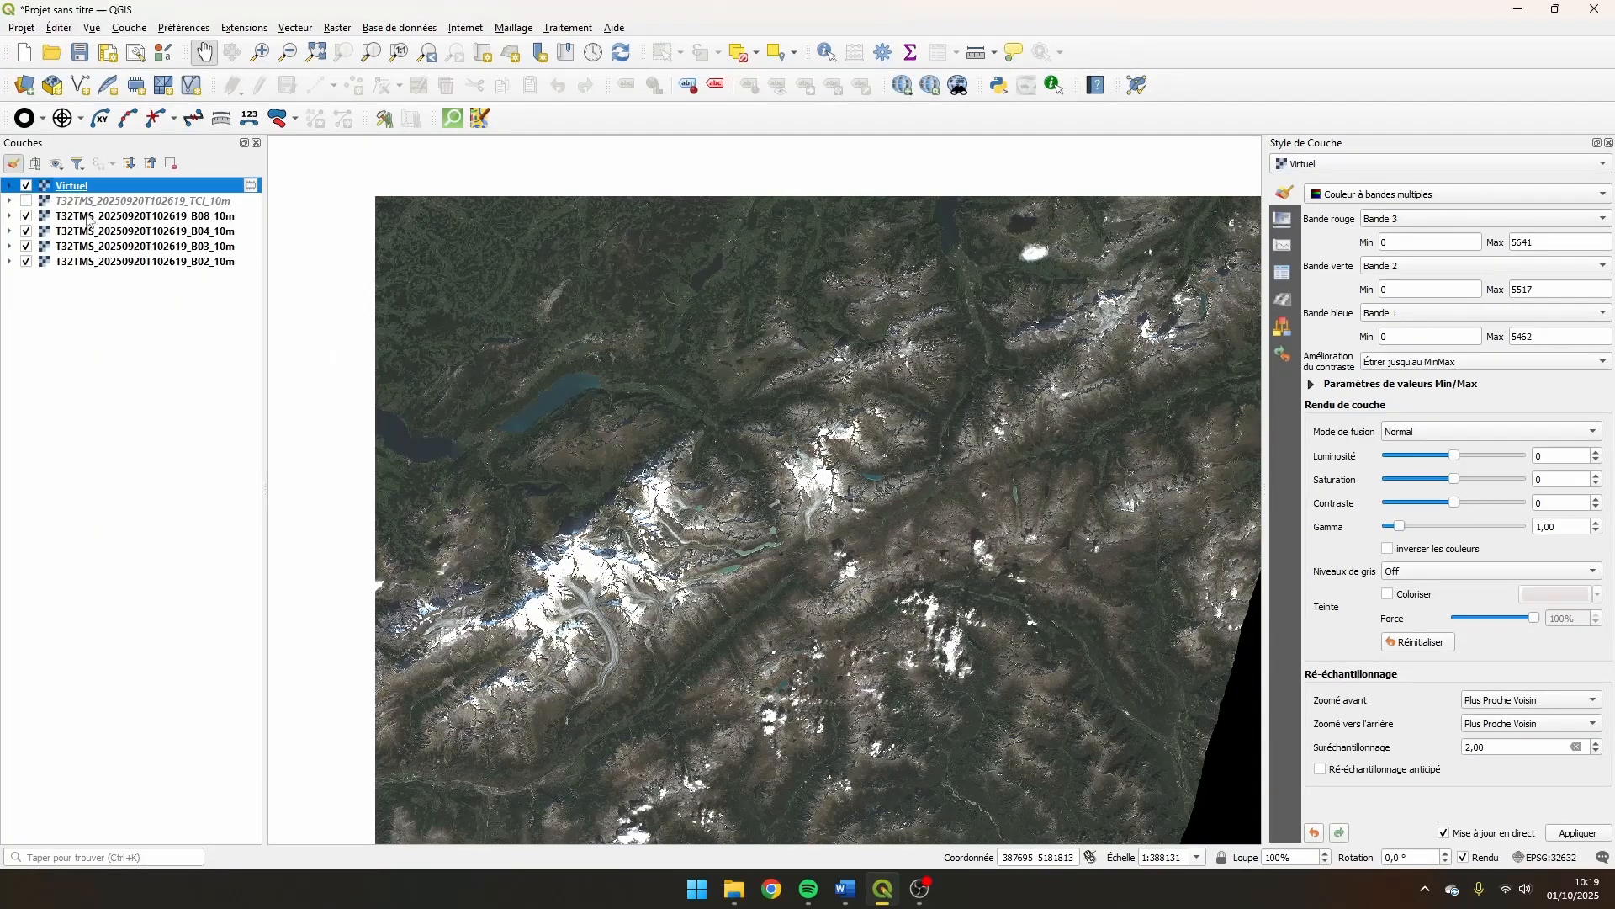
click(26, 201)
click(26, 187)
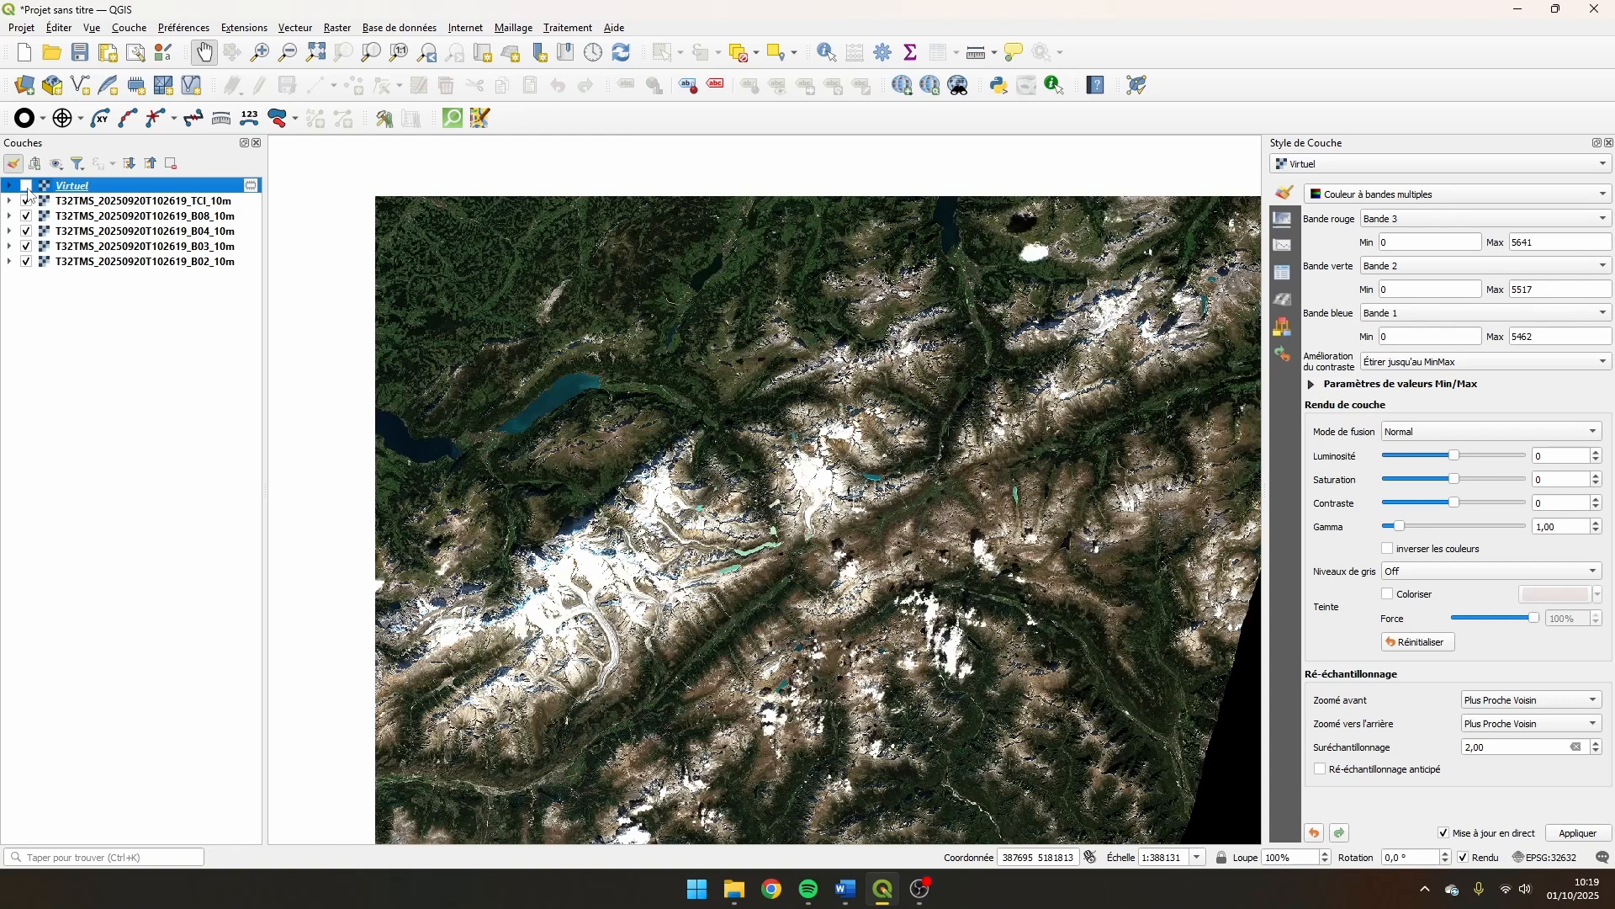
click(26, 187)
click(26, 187)
click(26, 187)
scroll(618, 473, up, 1)
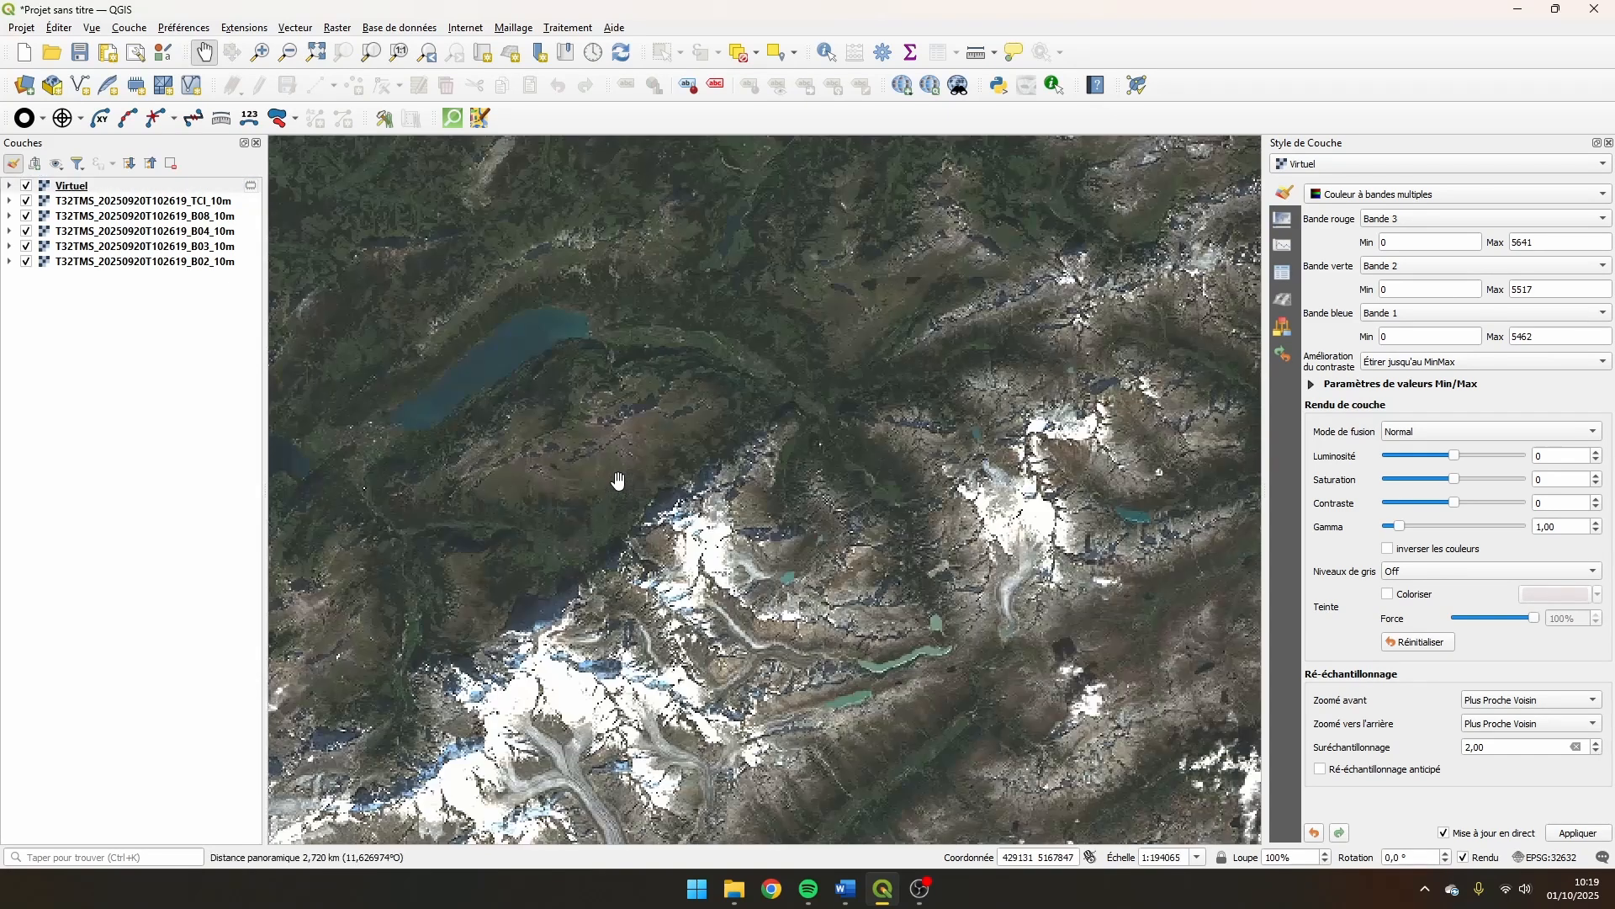
- Display the Raster toolbar
click(47, 28)
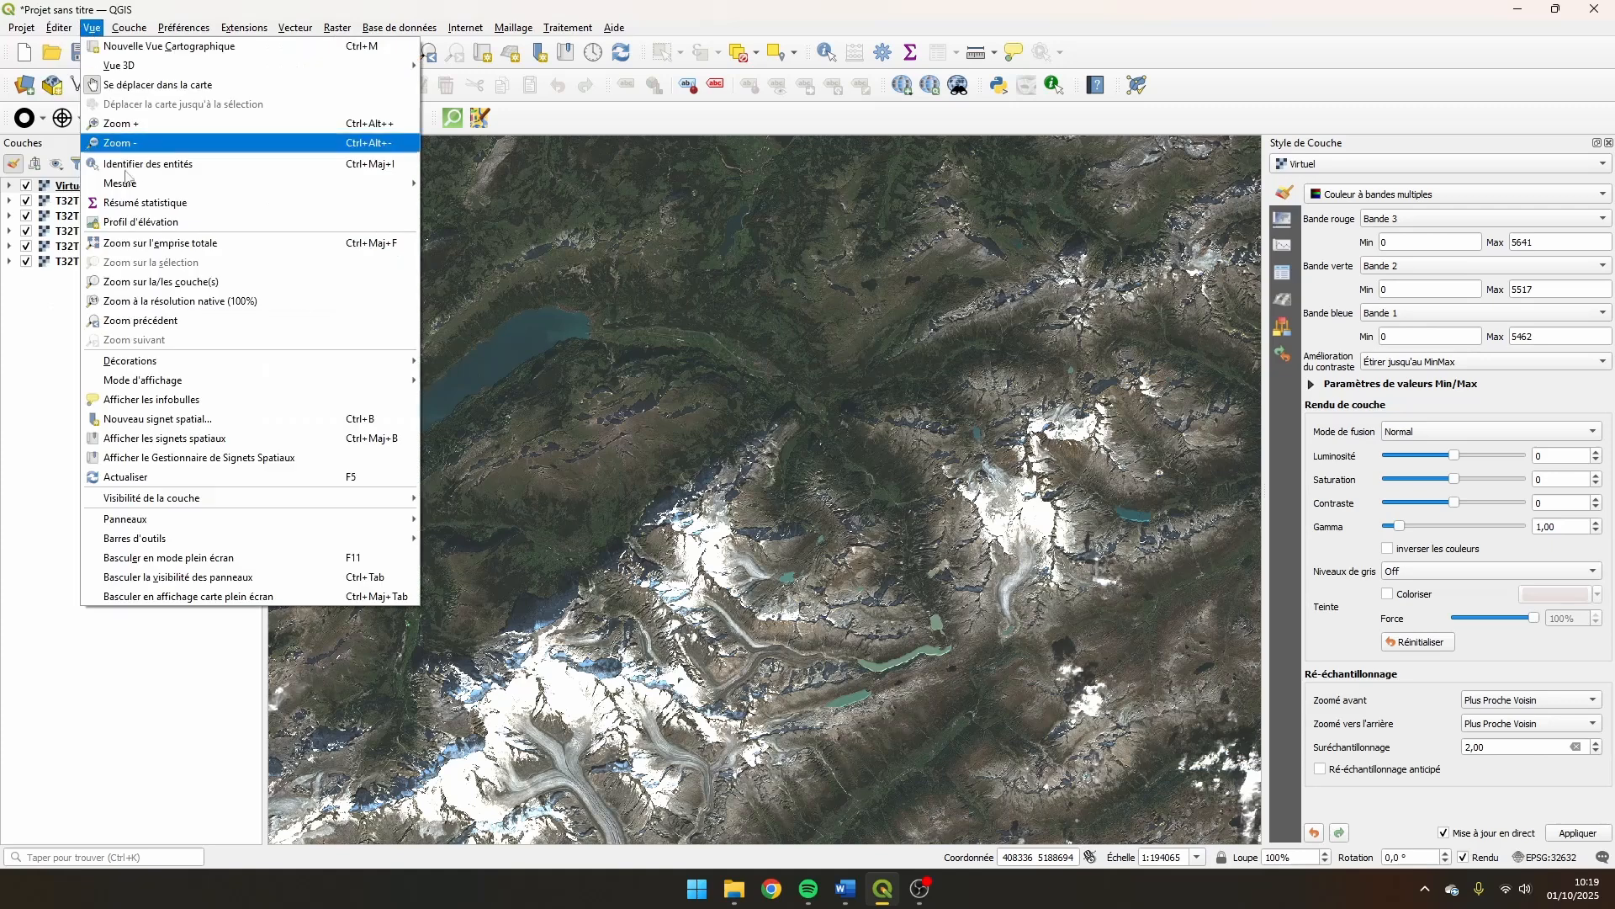
mouse_move(190, 541)
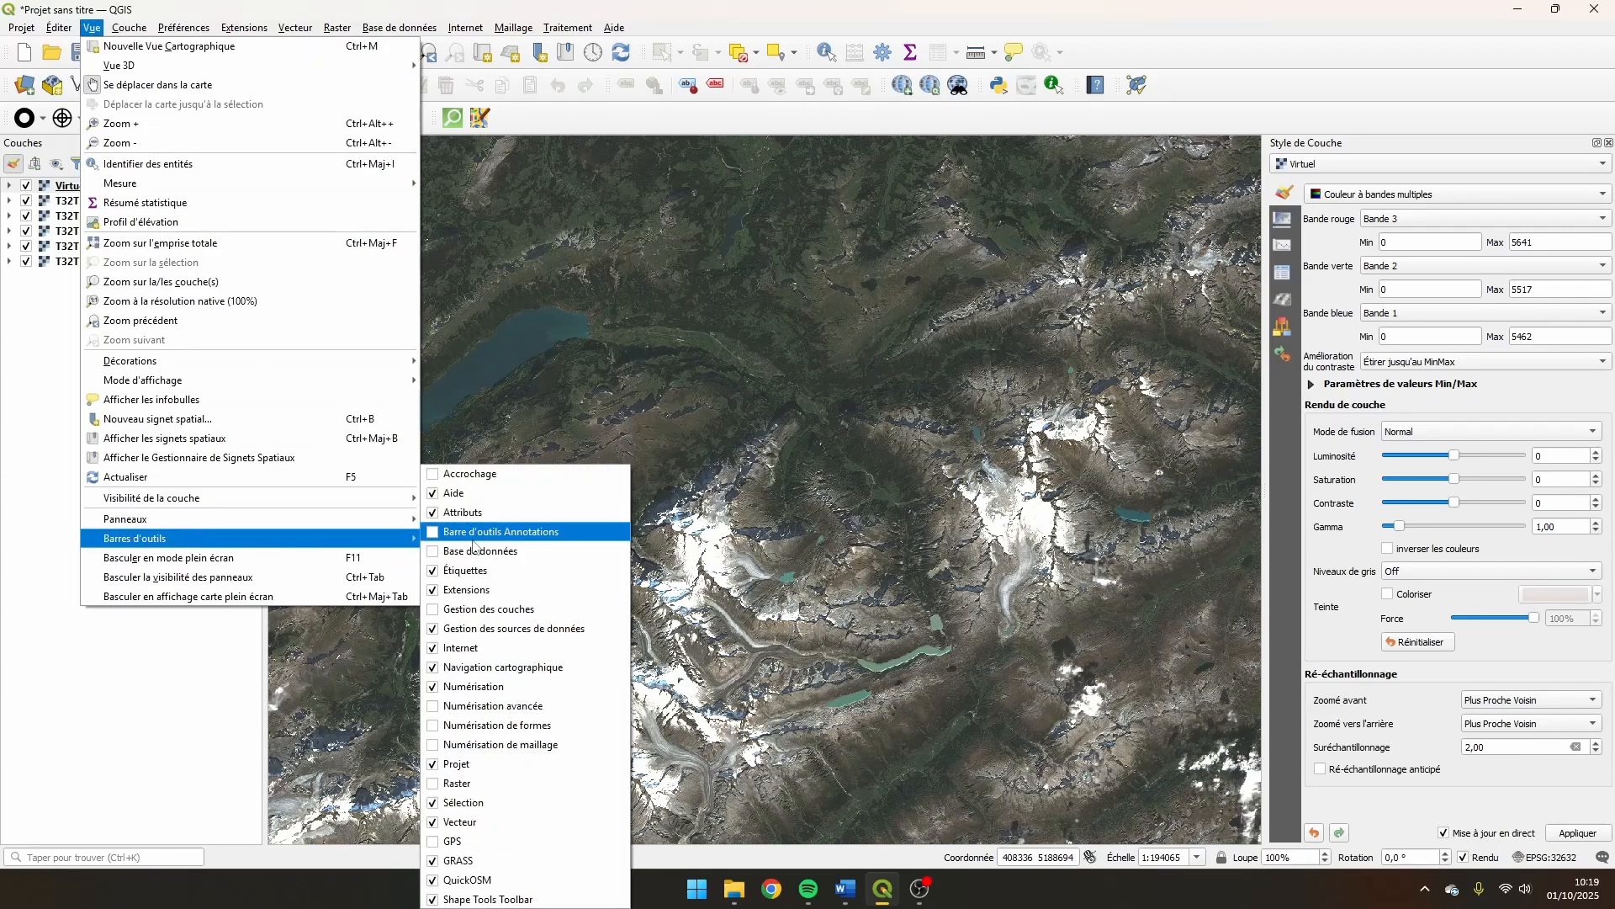
click(492, 784)
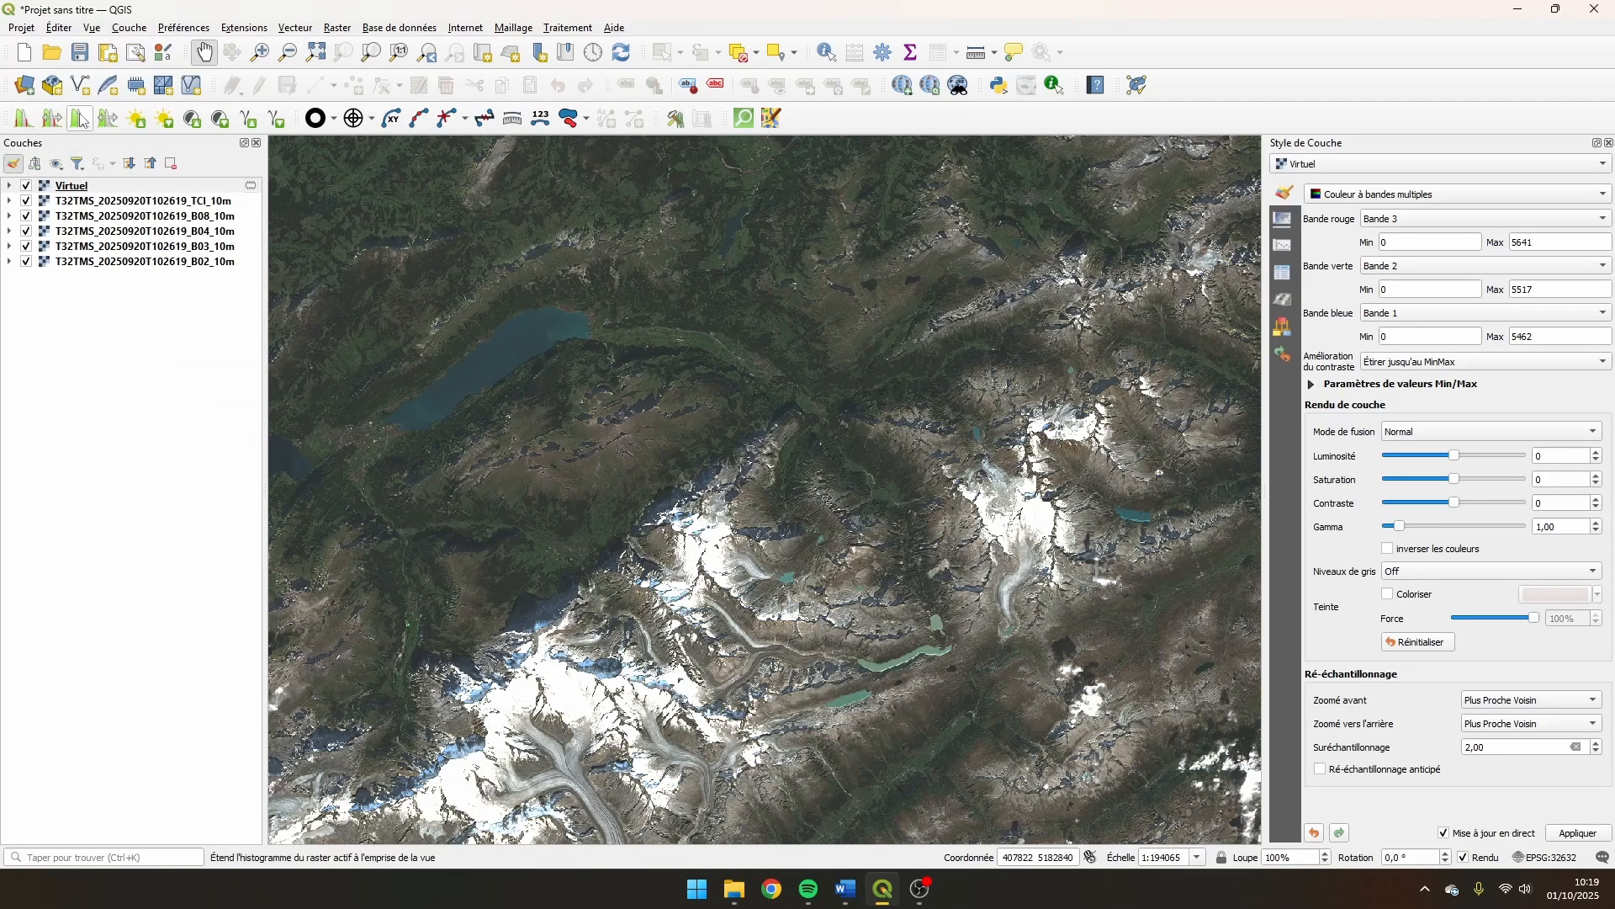
- Apply a local cumulative cut stretch to the Virtuel layer for the current map extent
drag(521, 278, 791, 421)
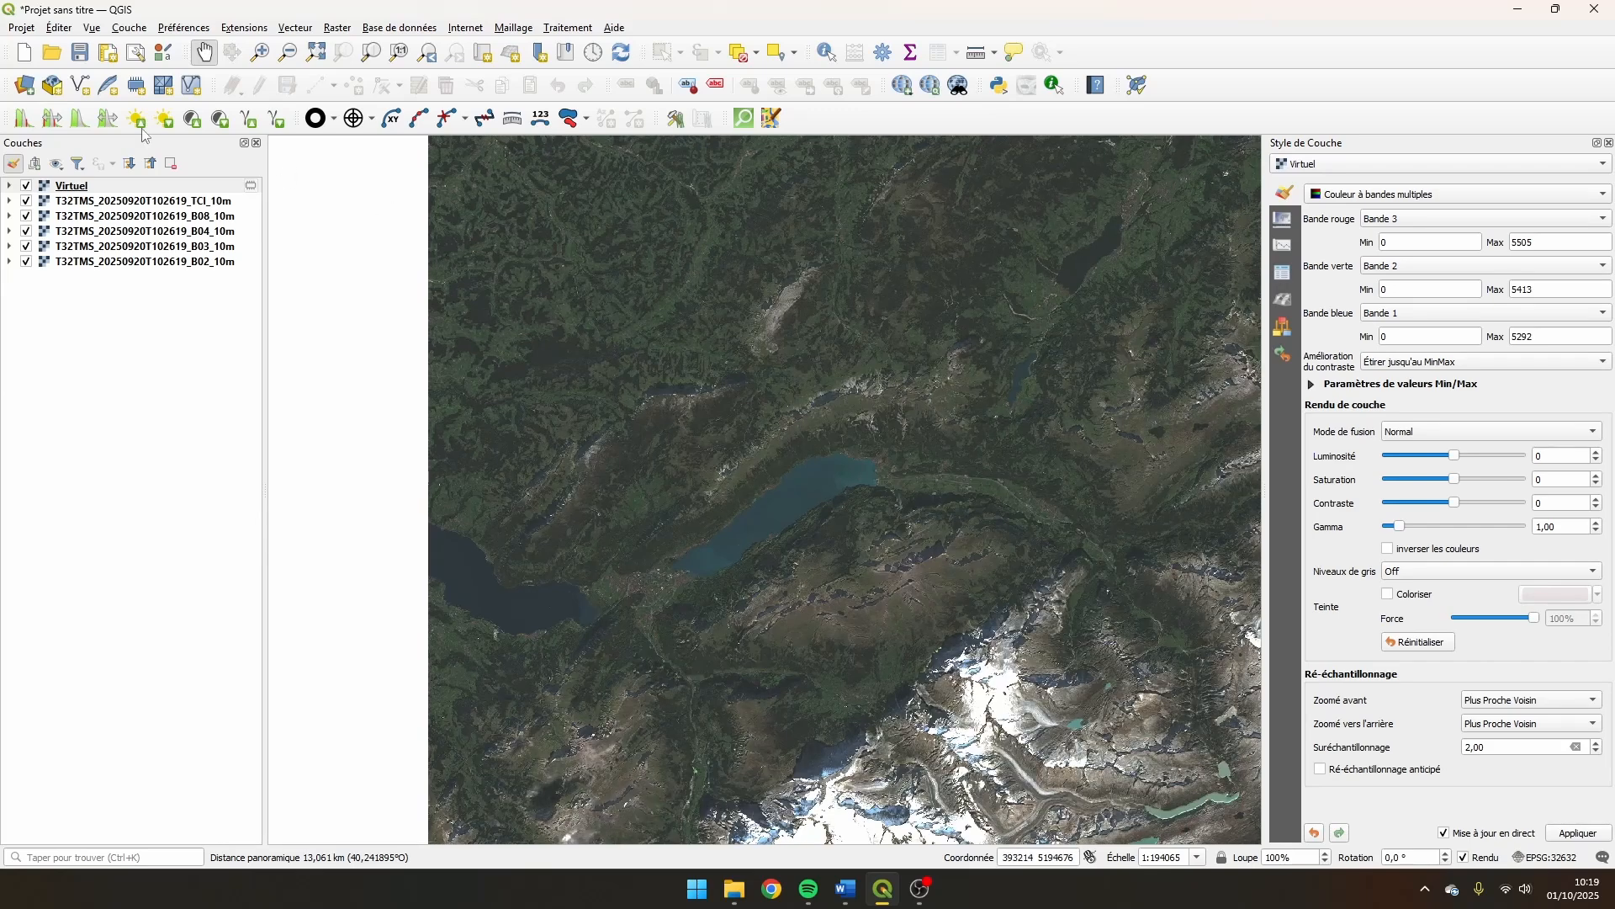
click(23, 118)
scroll(997, 467, down, 1)
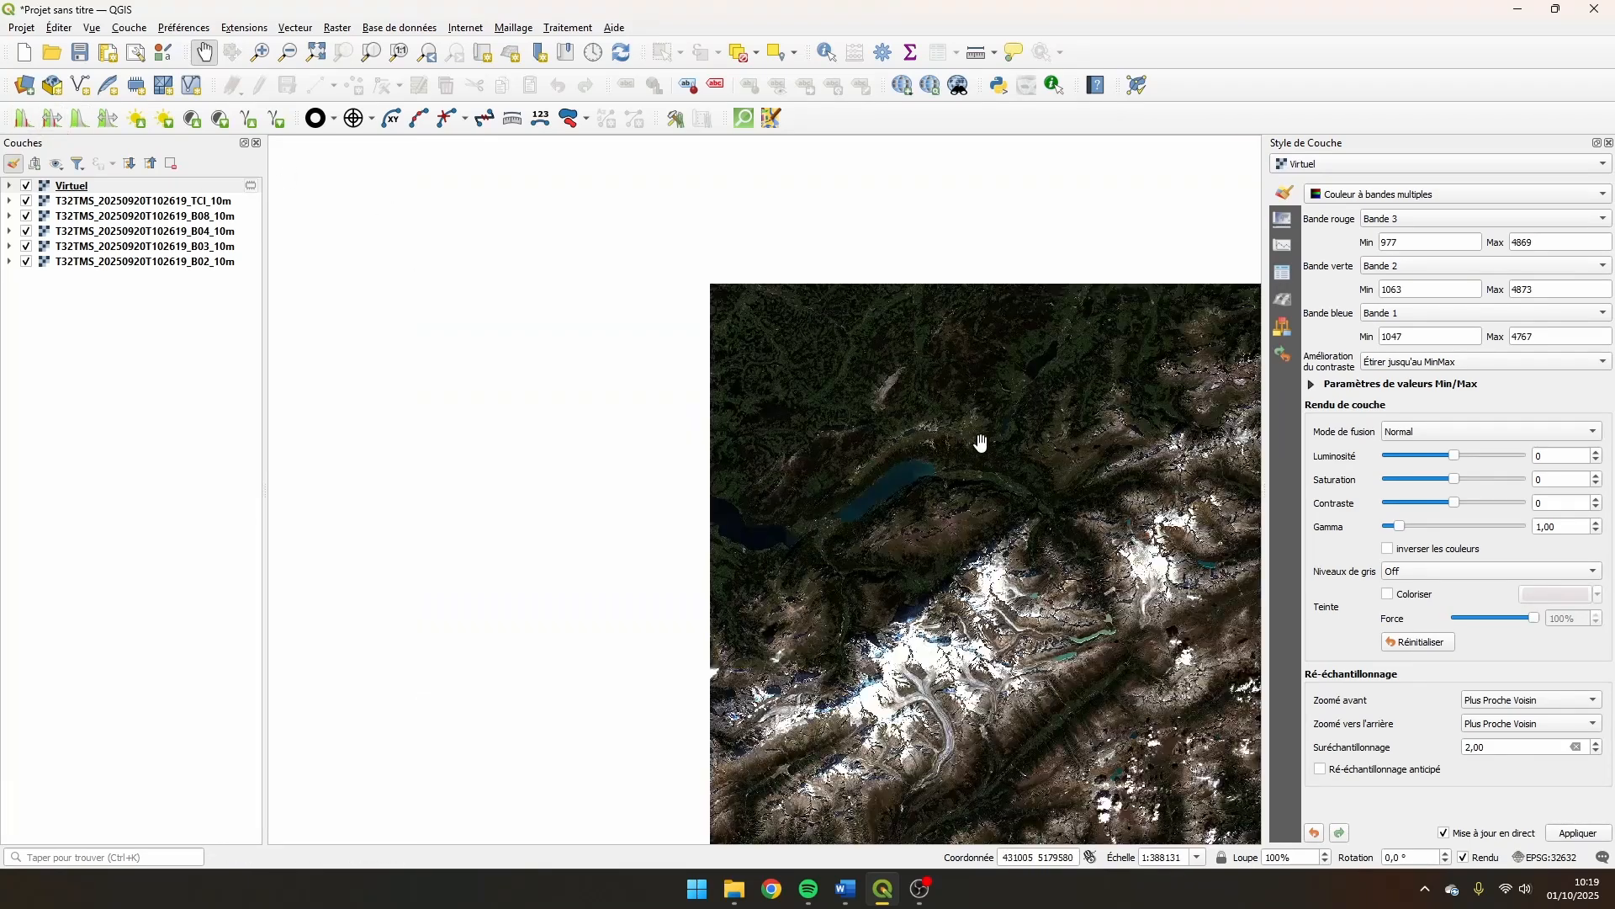
drag(981, 444, 706, 365)
drag(727, 464, 685, 424)
- Turn the stretched Virtuel layer off and on to compare its contrast with the TCI layer
click(26, 186)
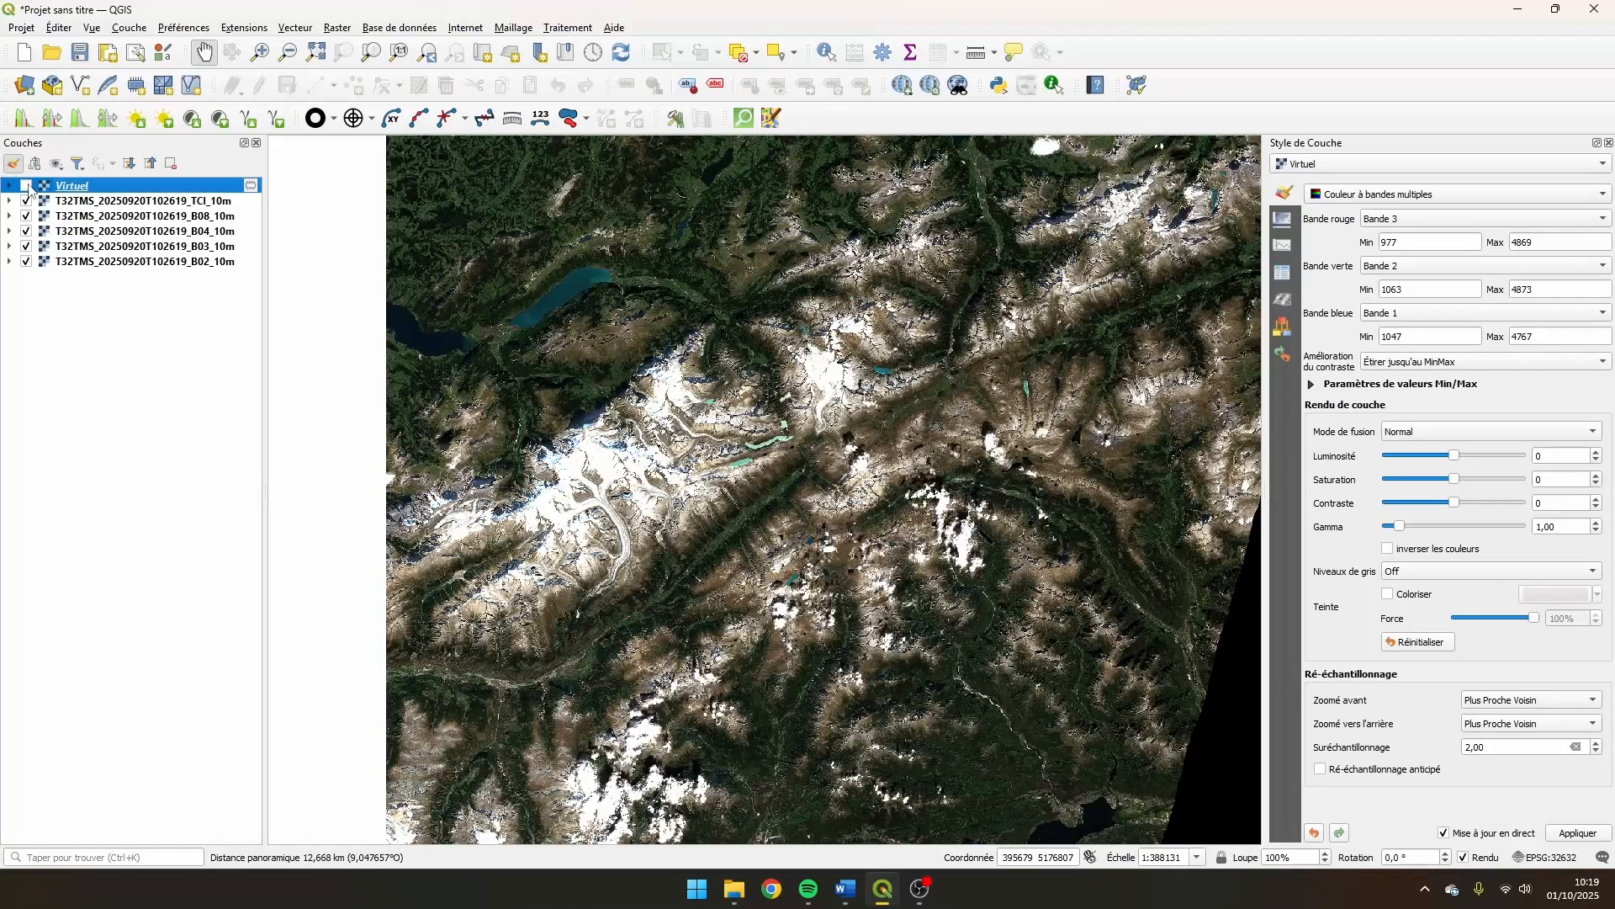
click(27, 185)
drag(463, 343, 486, 404)
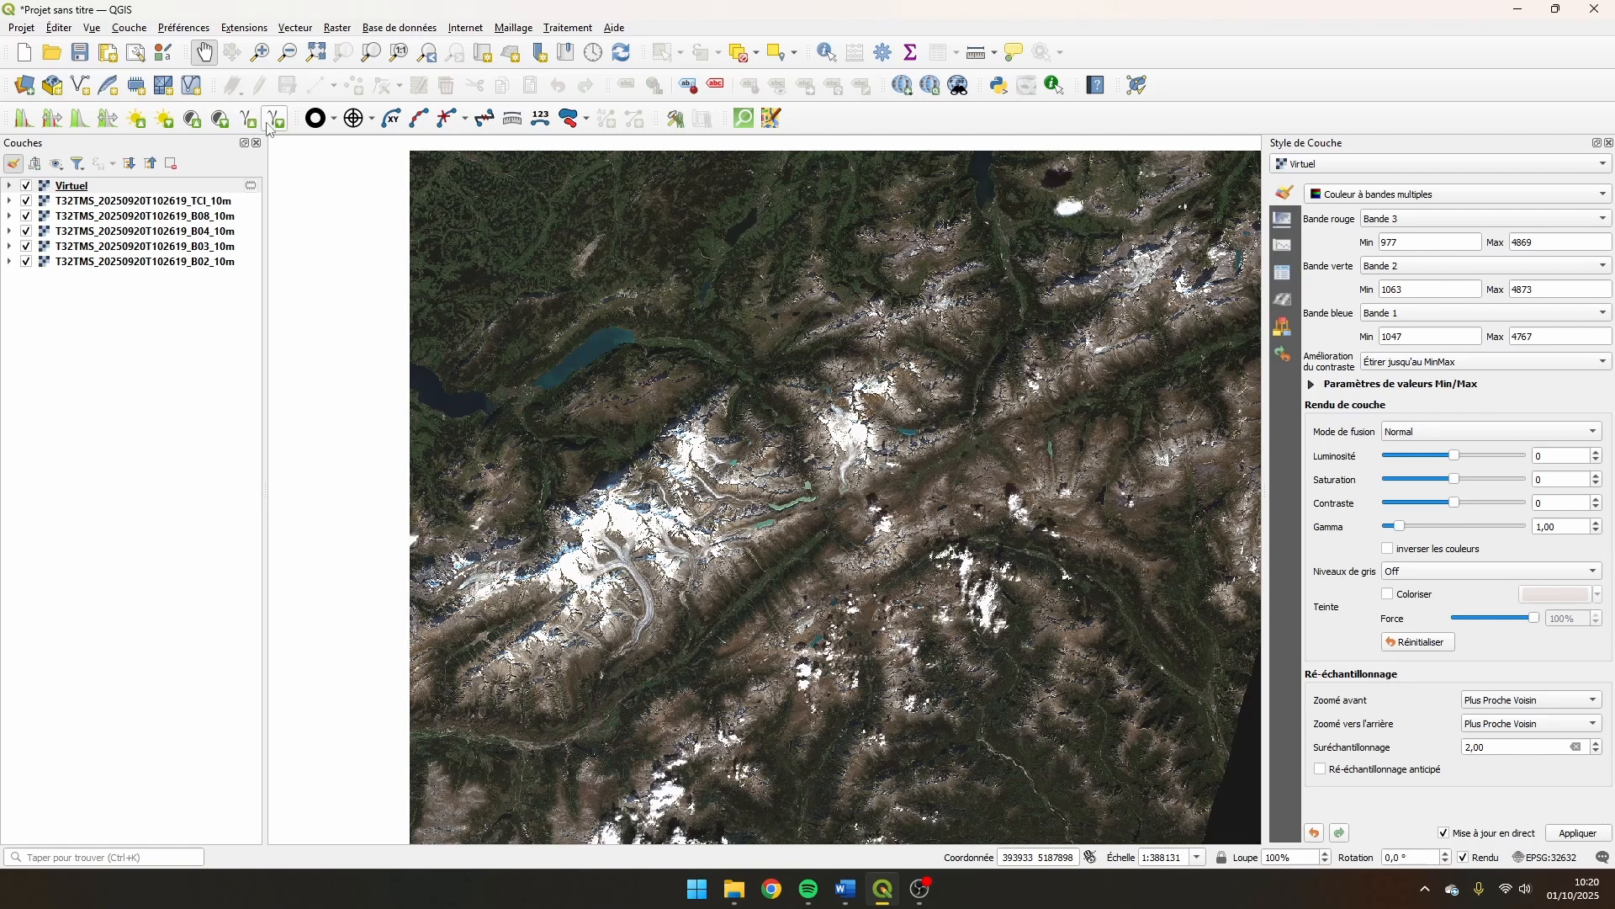
scroll(634, 329, up, 1)
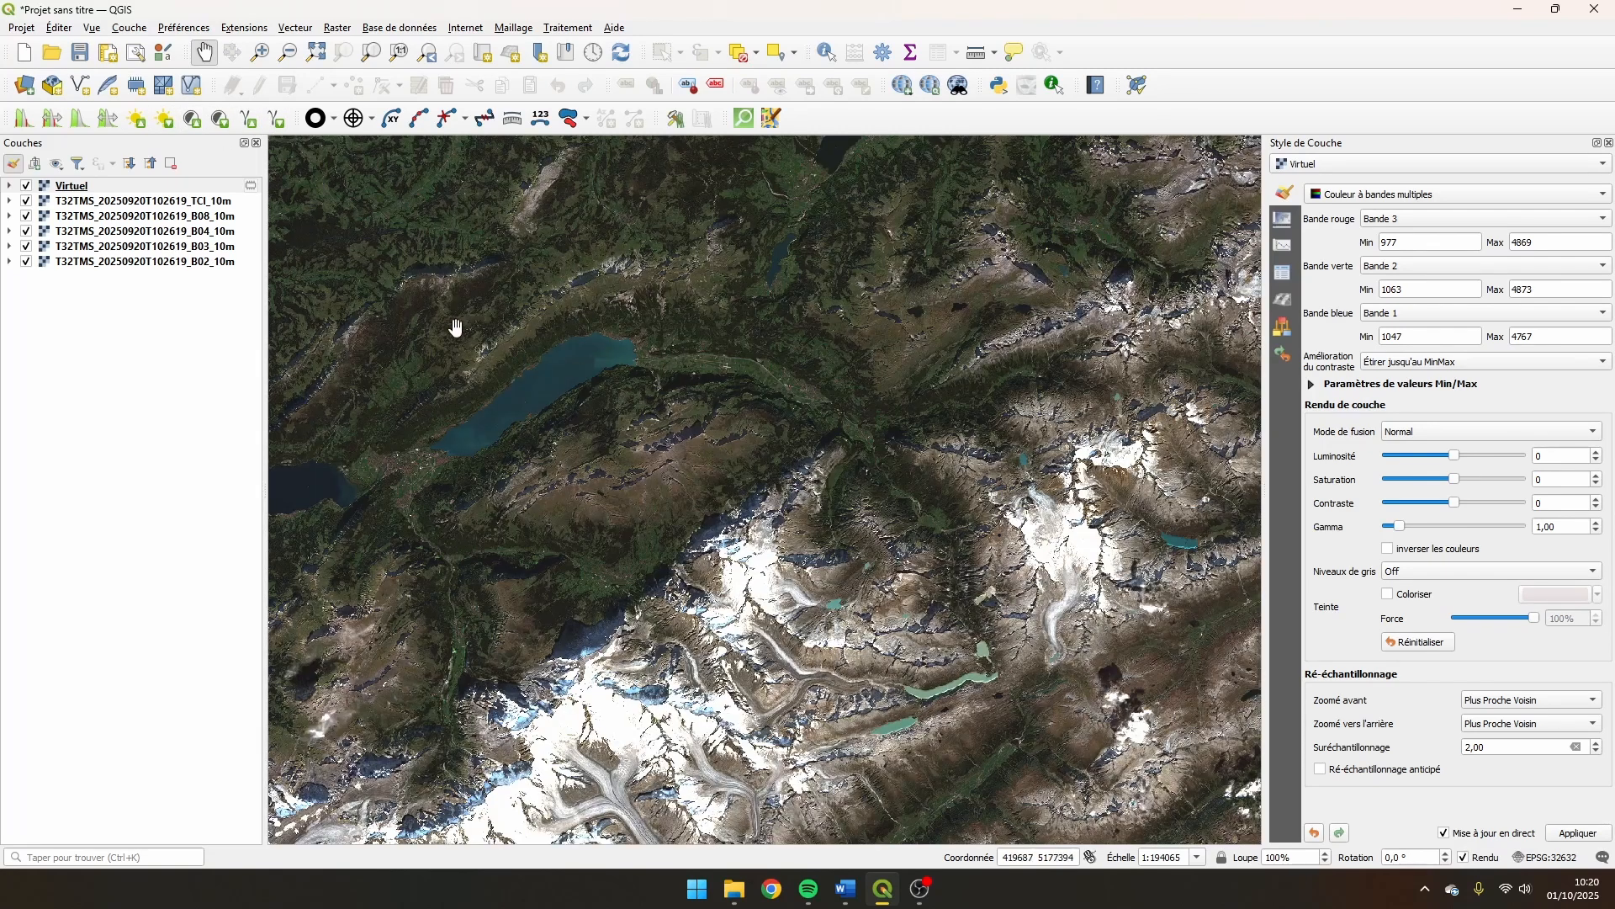
click(337, 28)
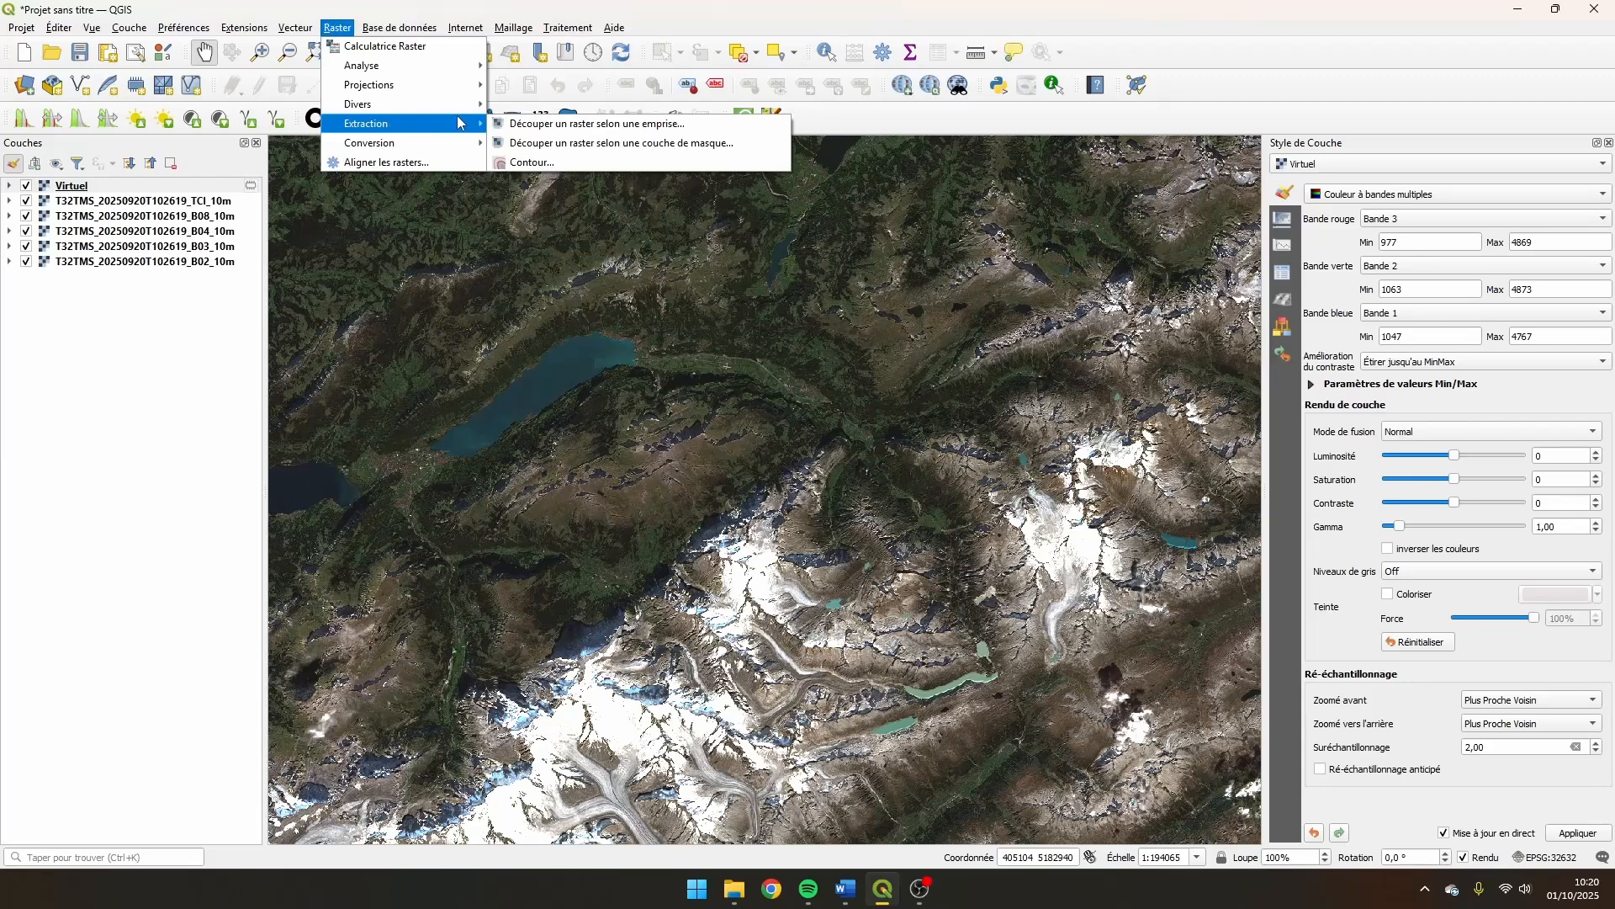
mouse_move(437, 104)
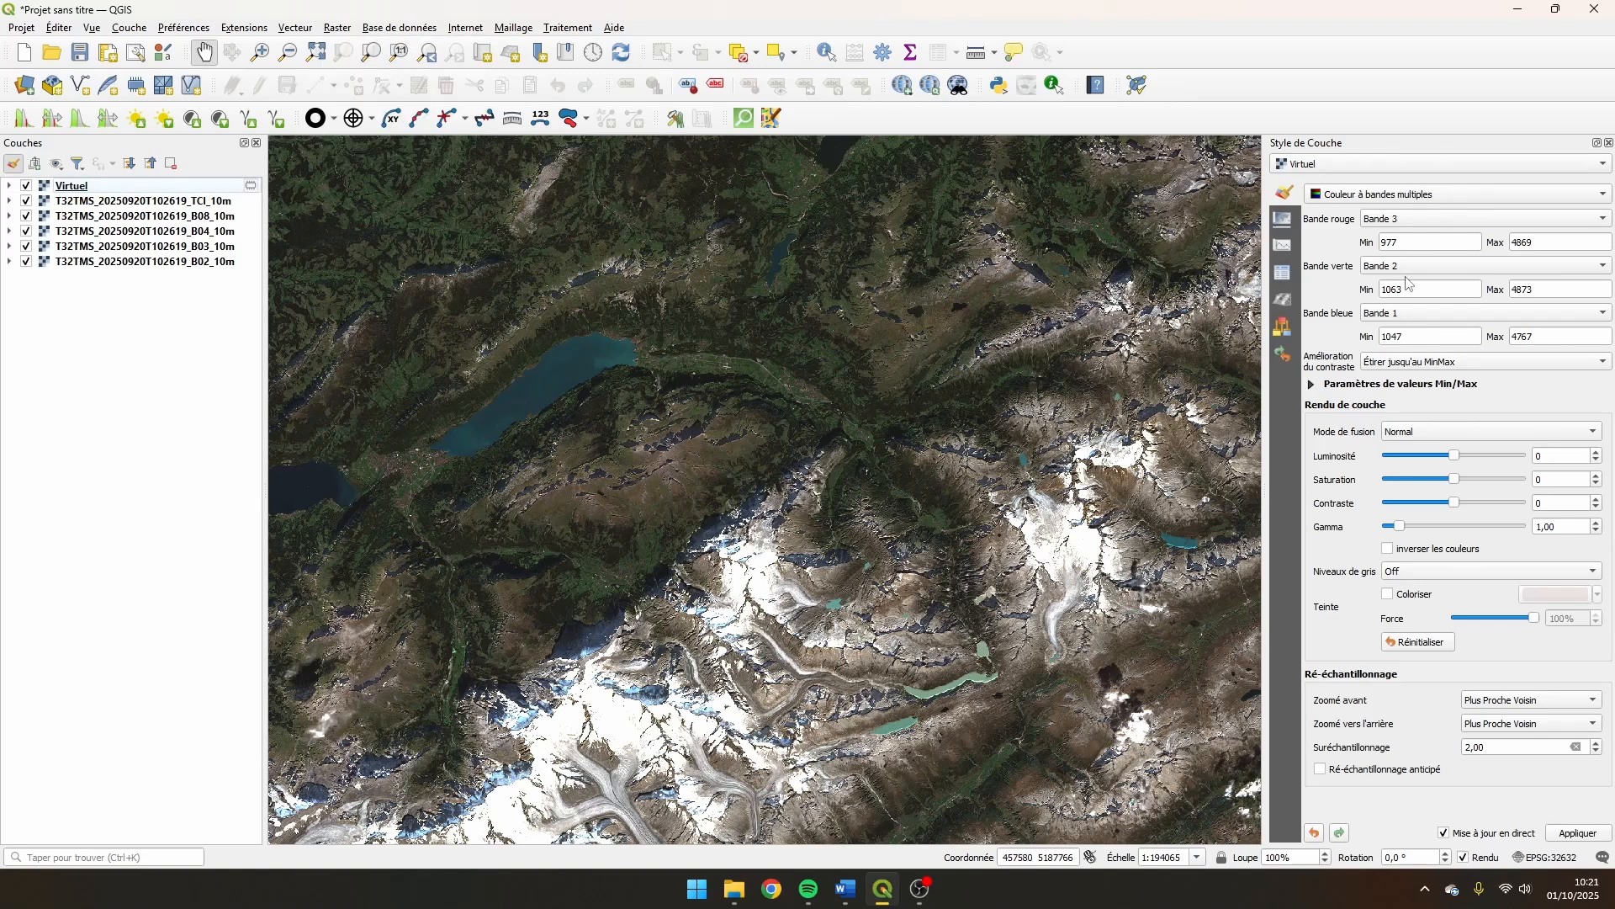
click(1411, 221)
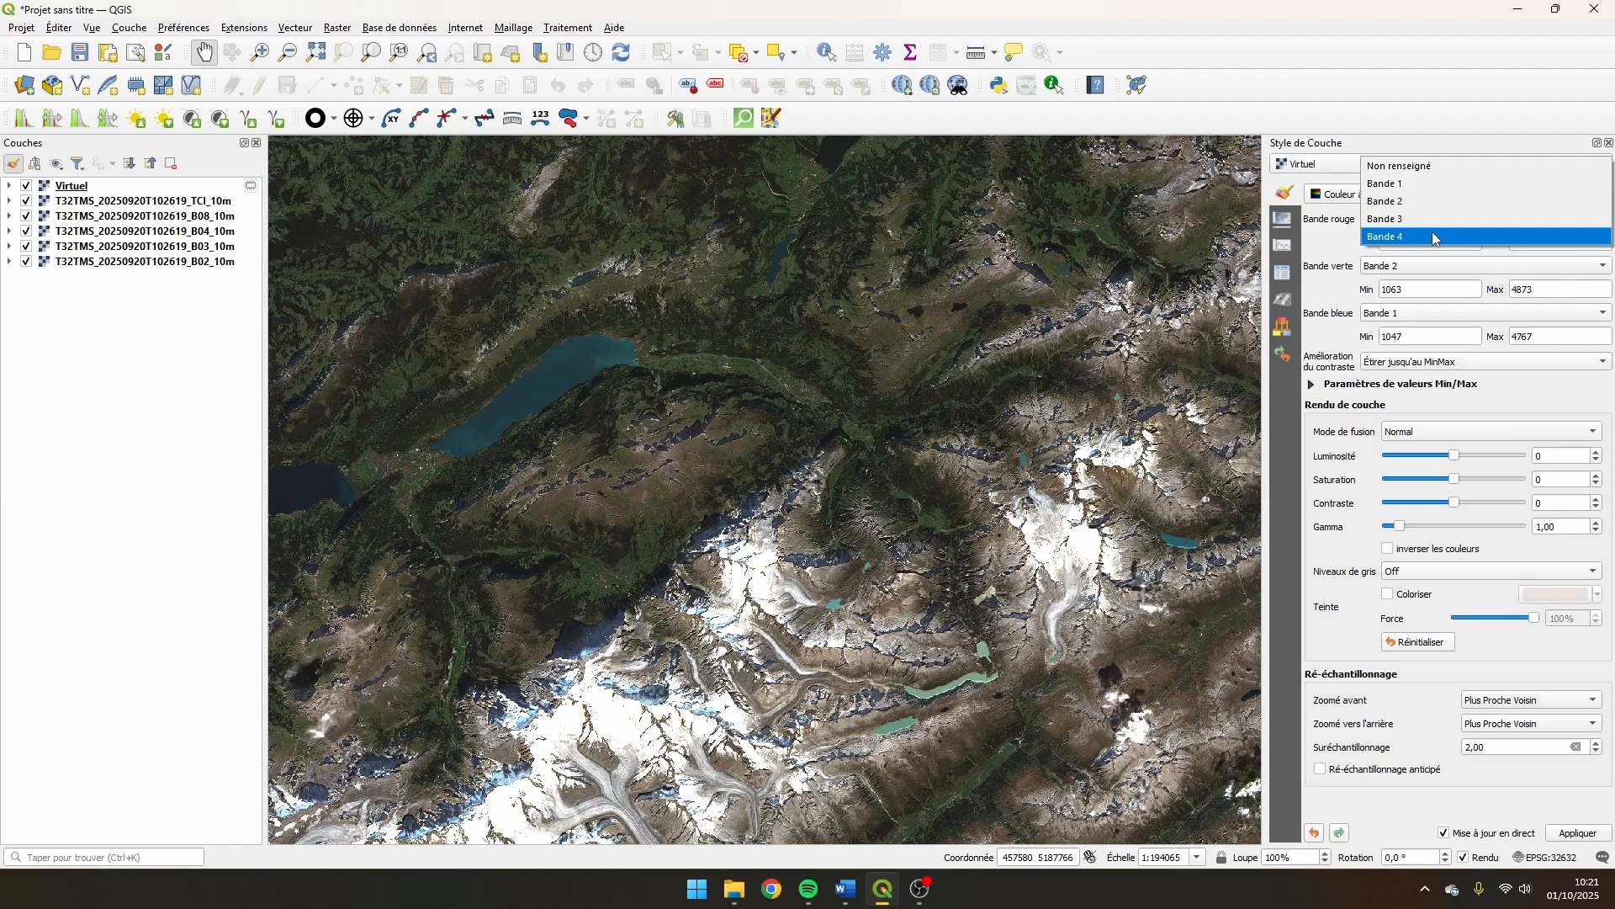
click(97, 438)
- Duplicate the Virtuel layer, move the copy above the original and display the copy in its place
click(90, 187)
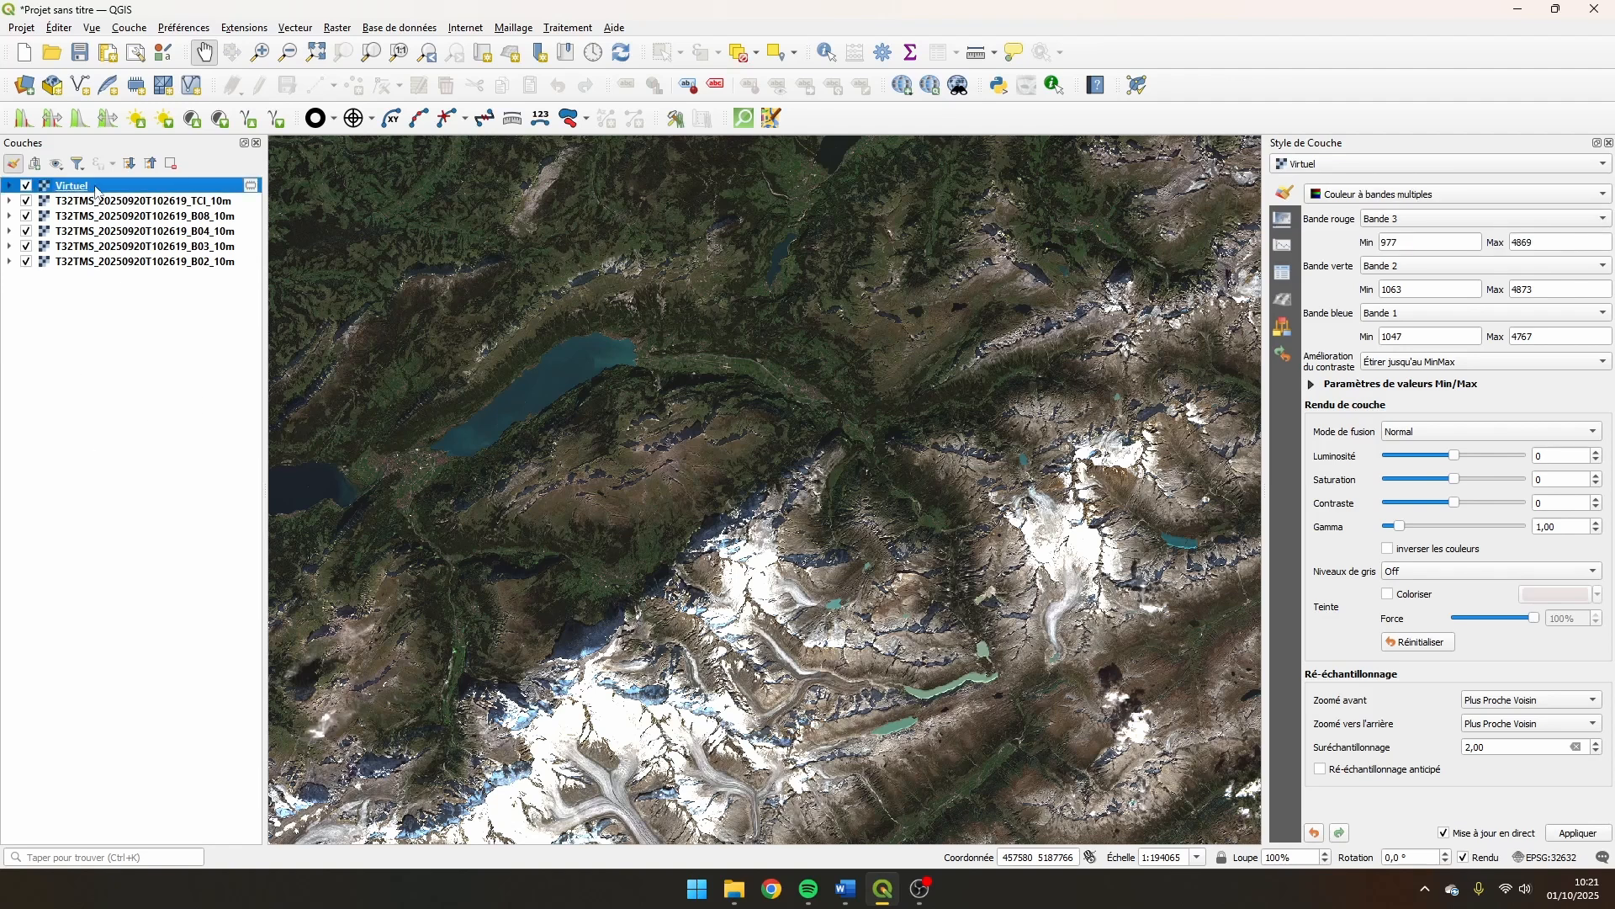
right_click(87, 181)
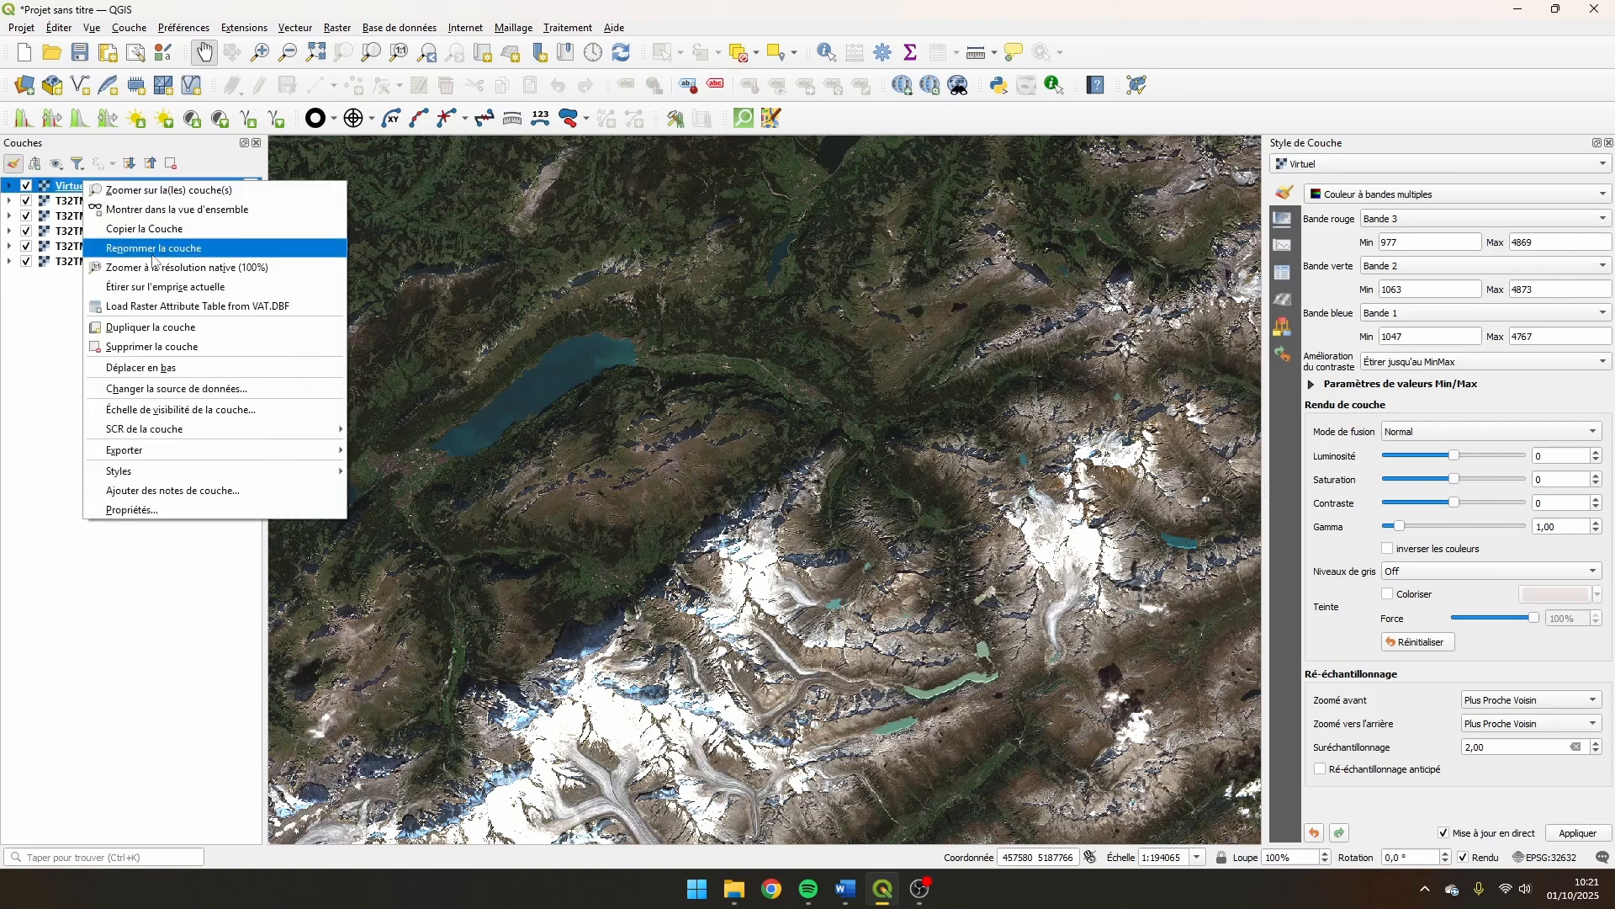
click(152, 328)
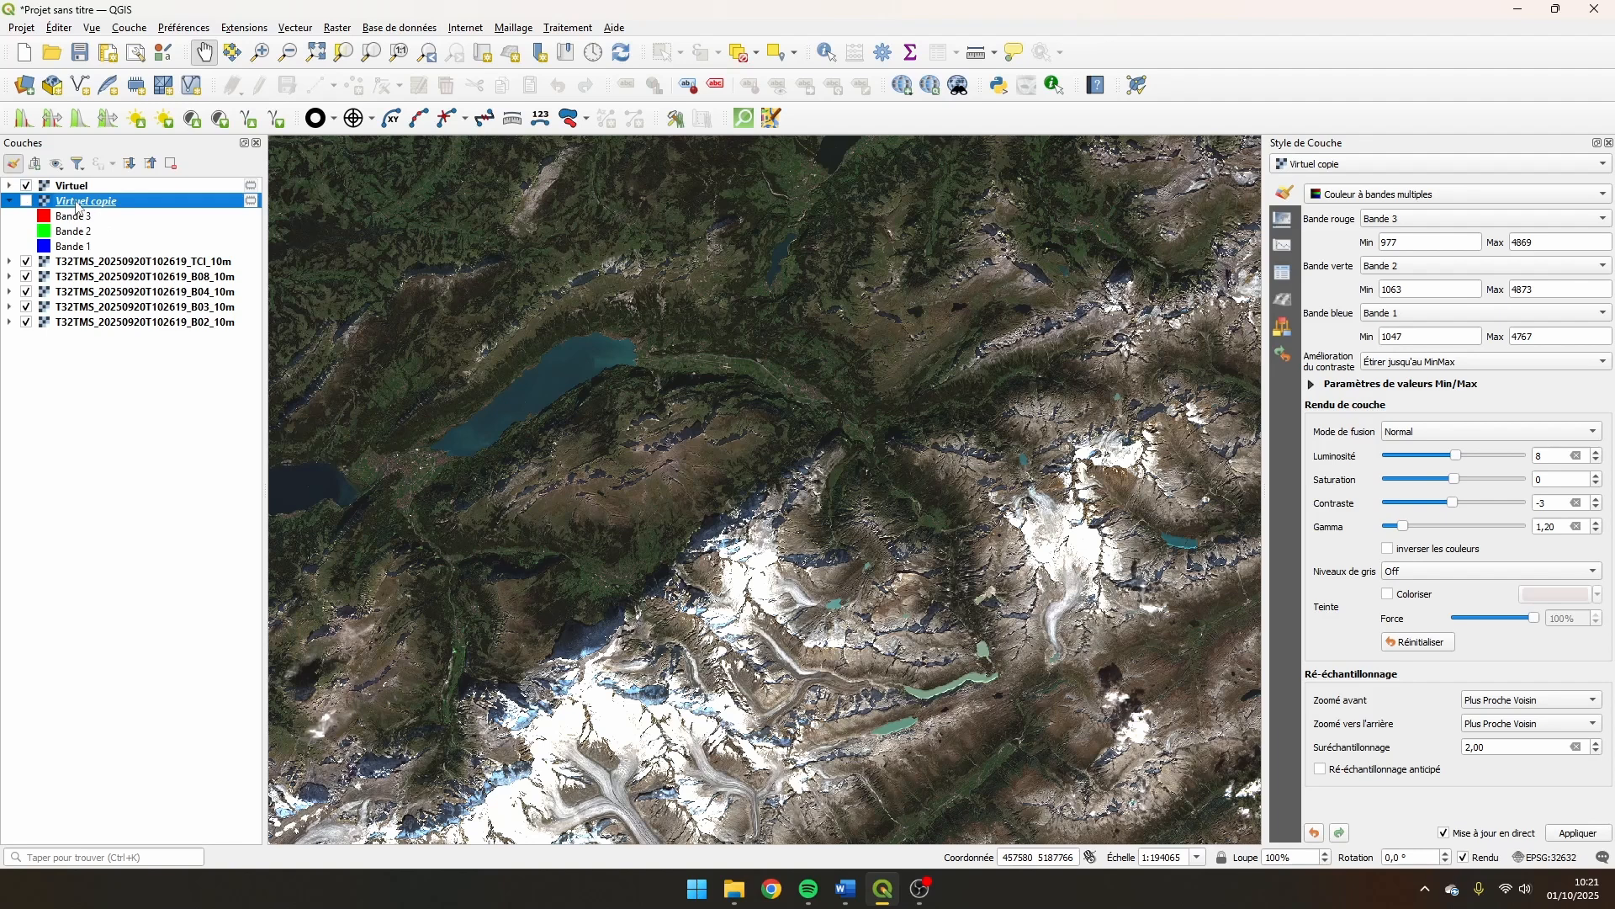
drag(77, 203, 57, 178)
click(26, 187)
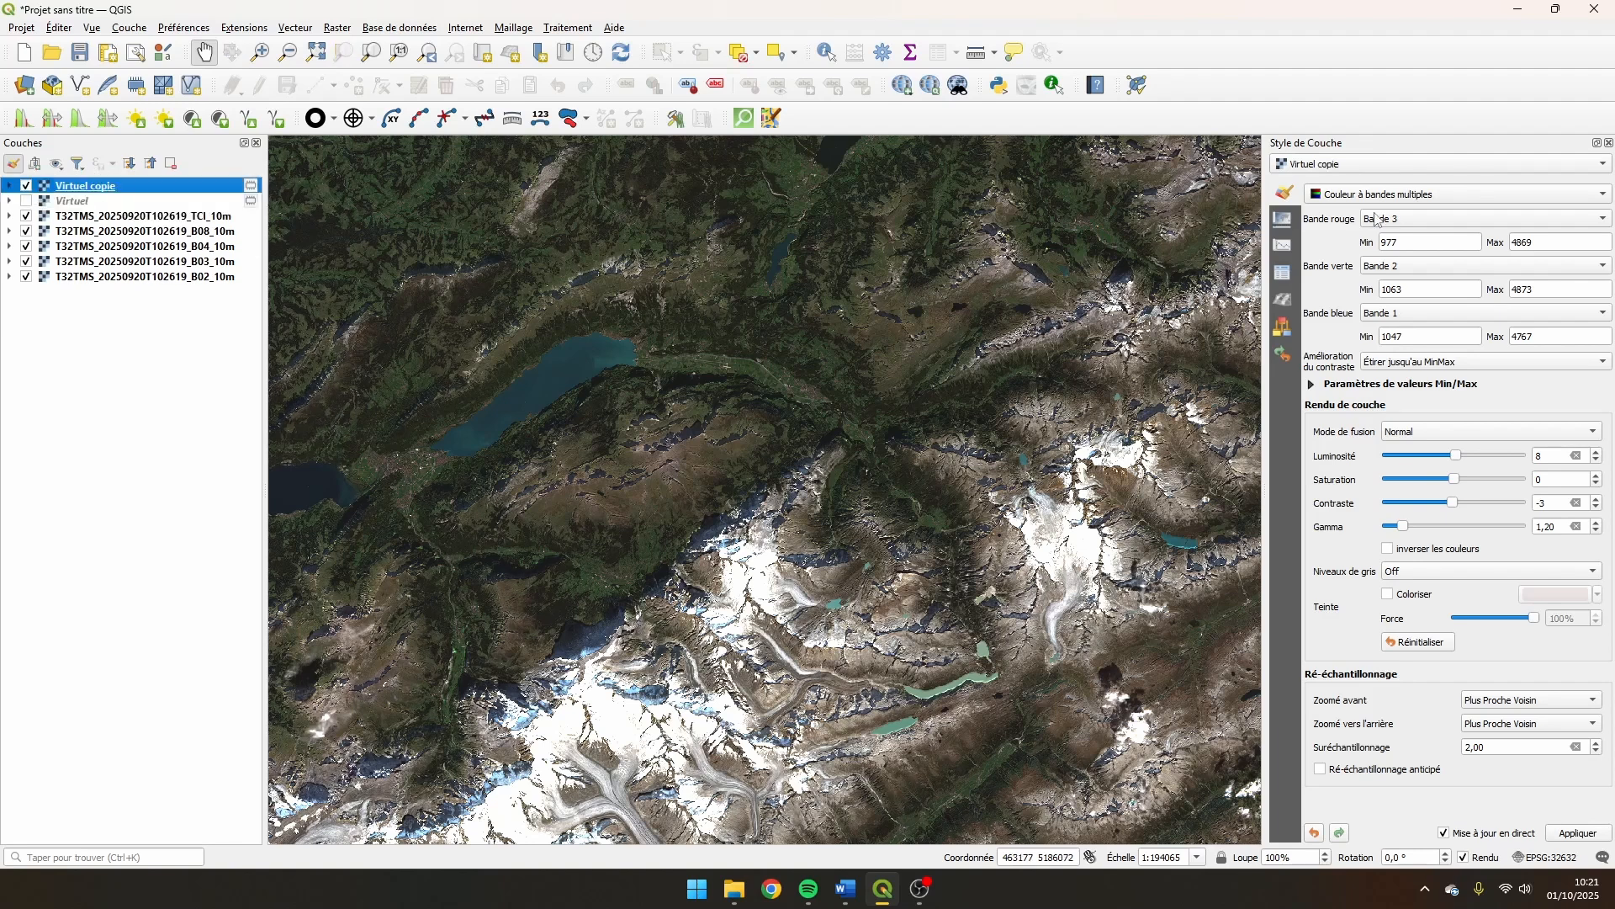
- Set the red band of the Virtuel copie layer to Bande 4 for a false-colour near-infrared rendering
click(1376, 219)
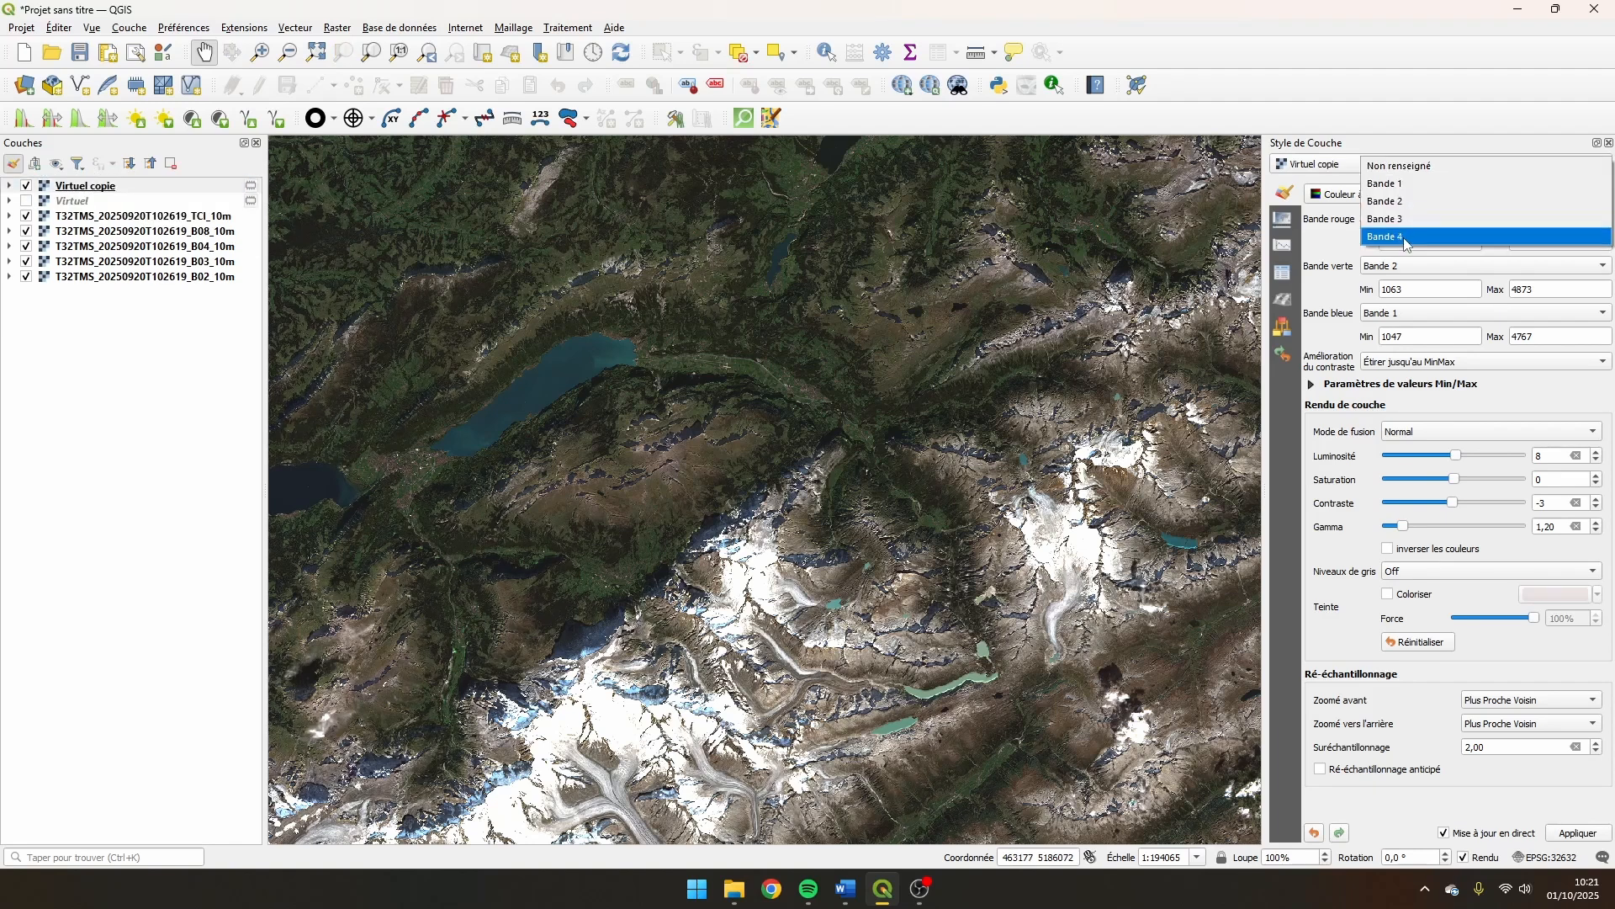
click(1404, 237)
scroll(884, 622, down, 1)
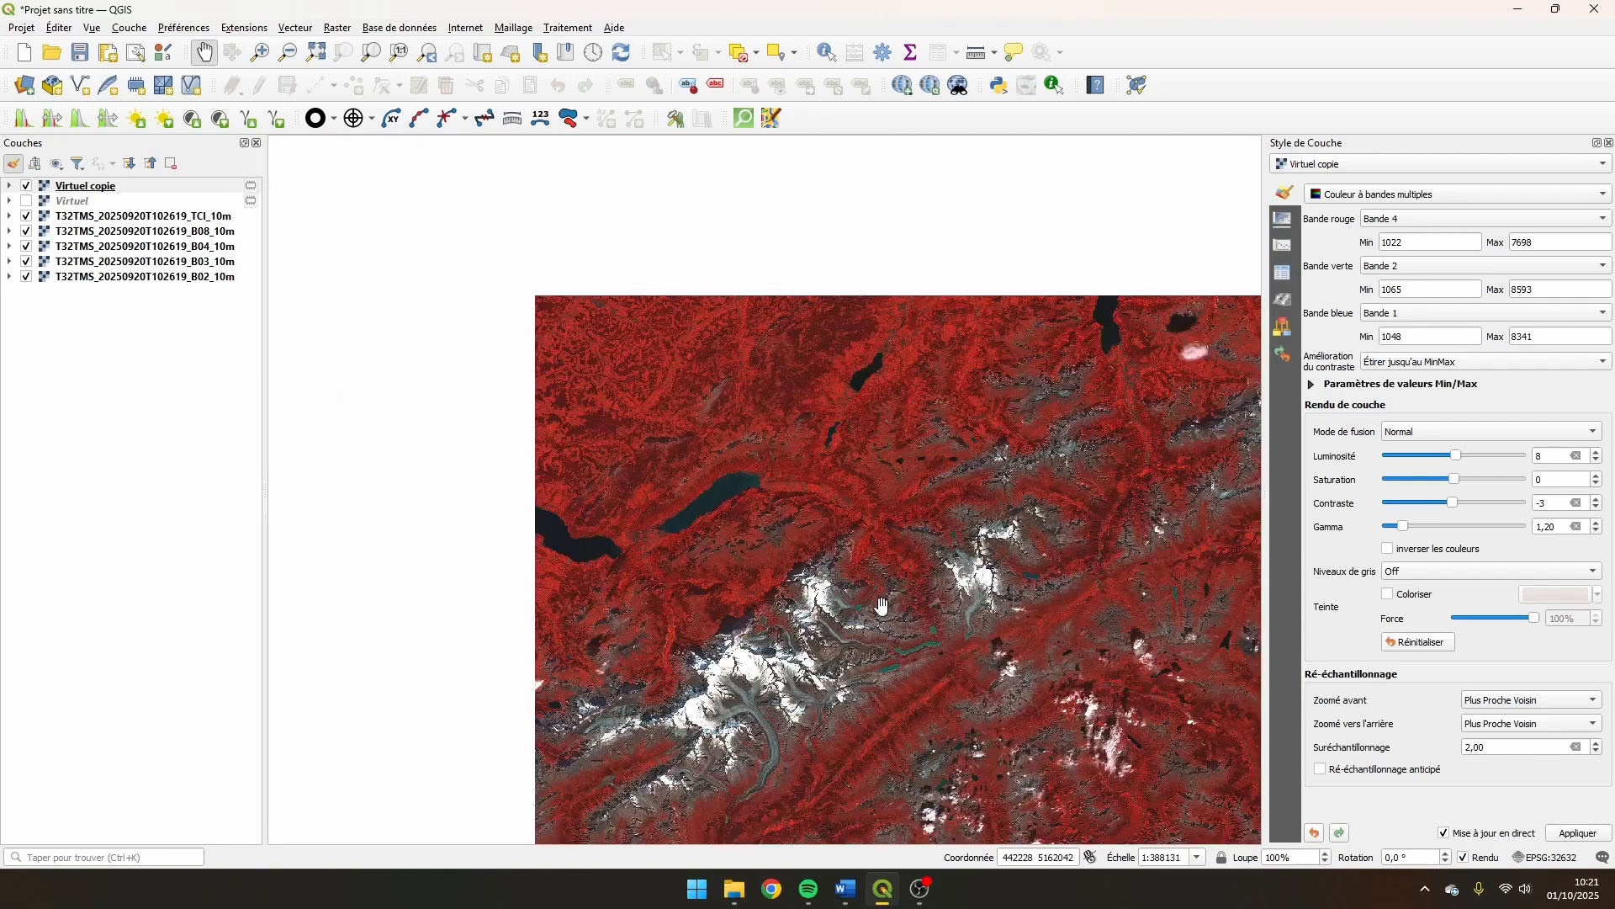
drag(926, 616, 742, 475)
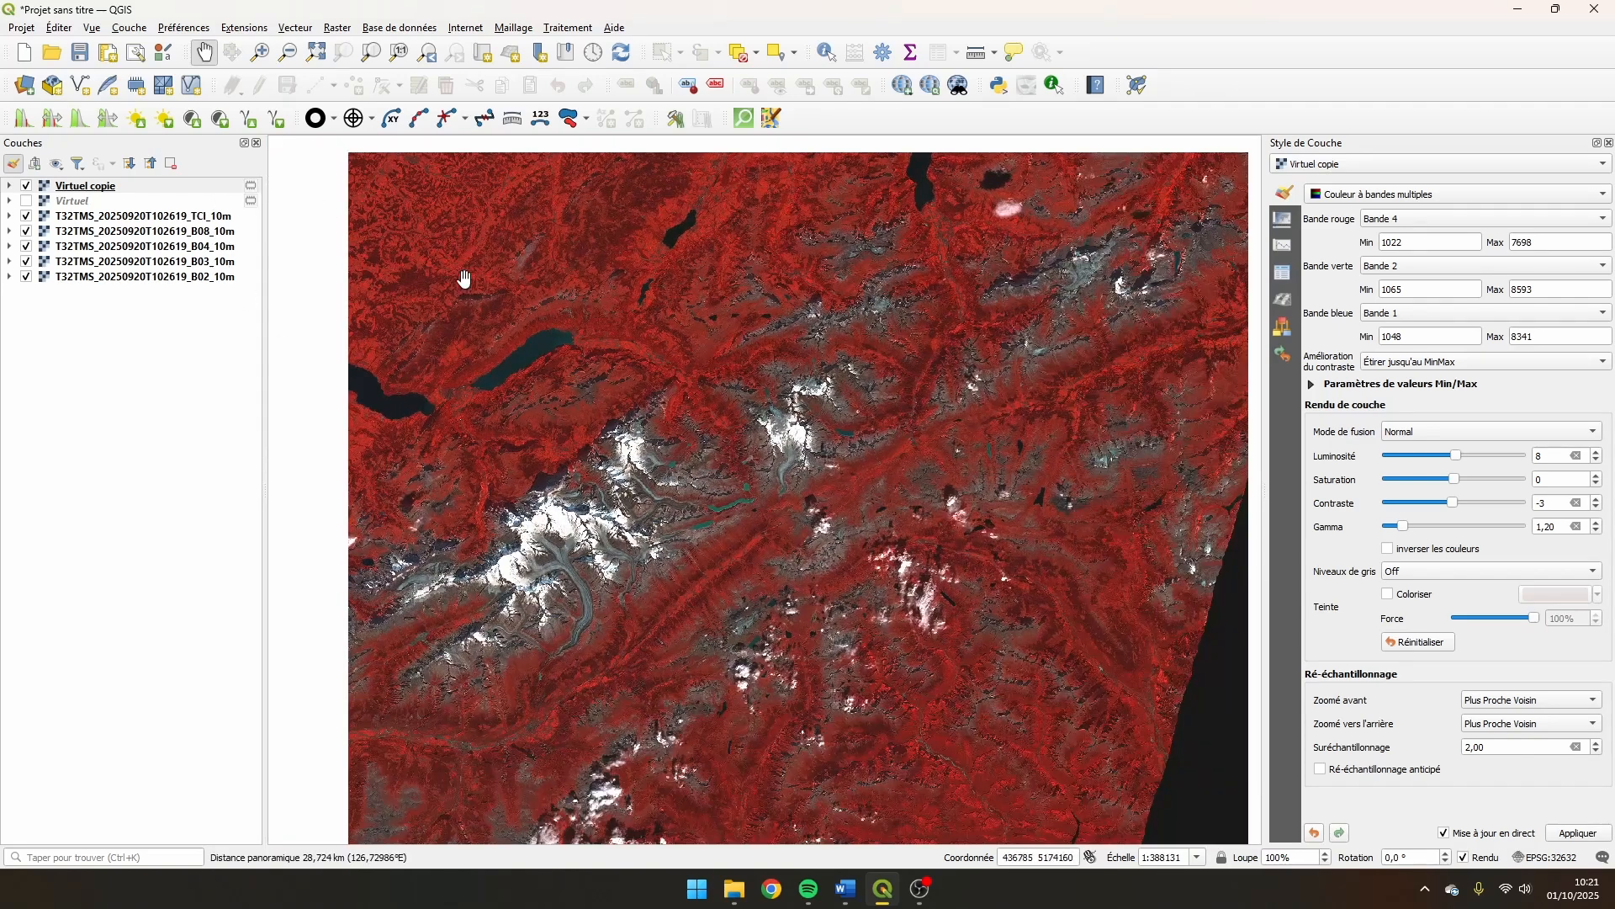